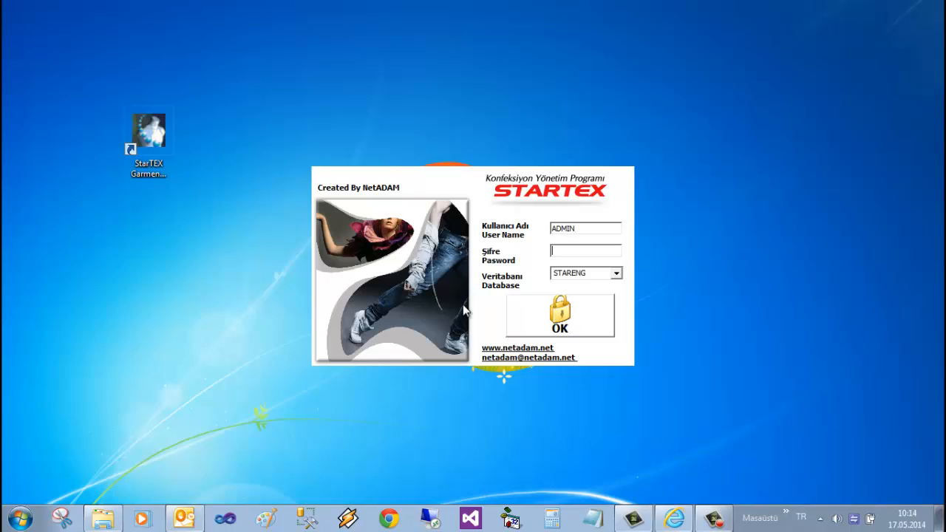
Step: Log in to the STARENG database as ADMIN and view the article card of the TY01 hoodie order
click(584, 325)
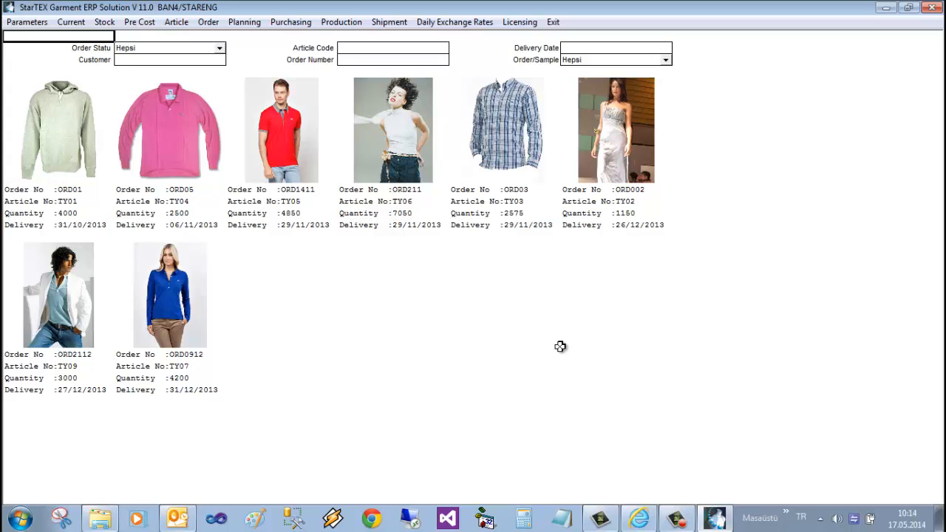
click(66, 196)
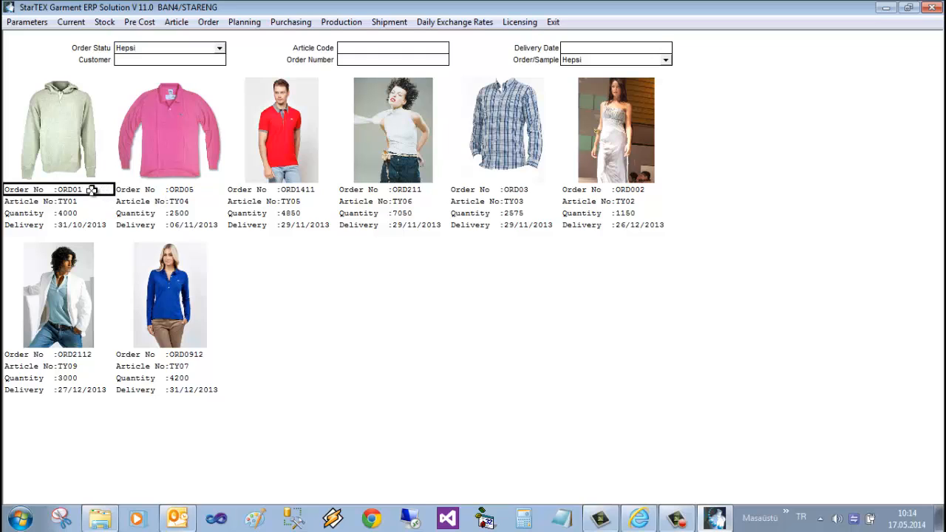
right_click(91, 190)
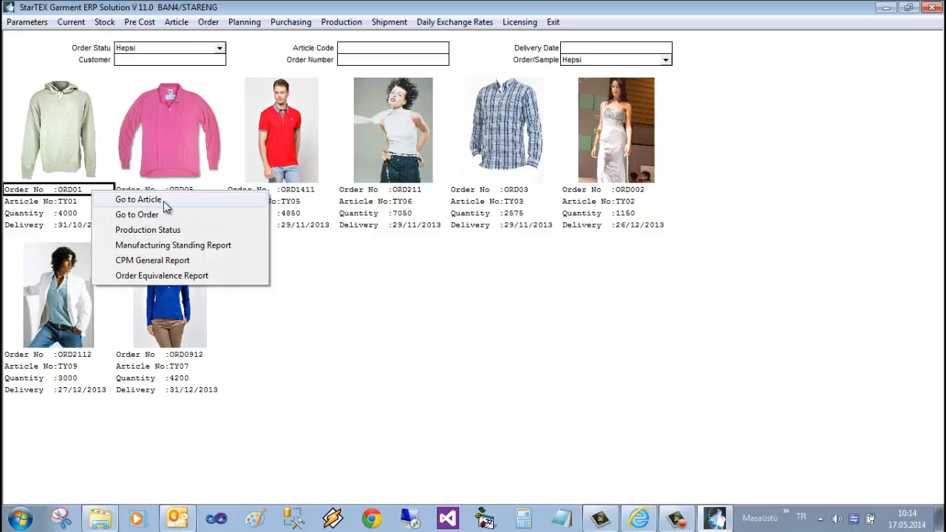
click(164, 204)
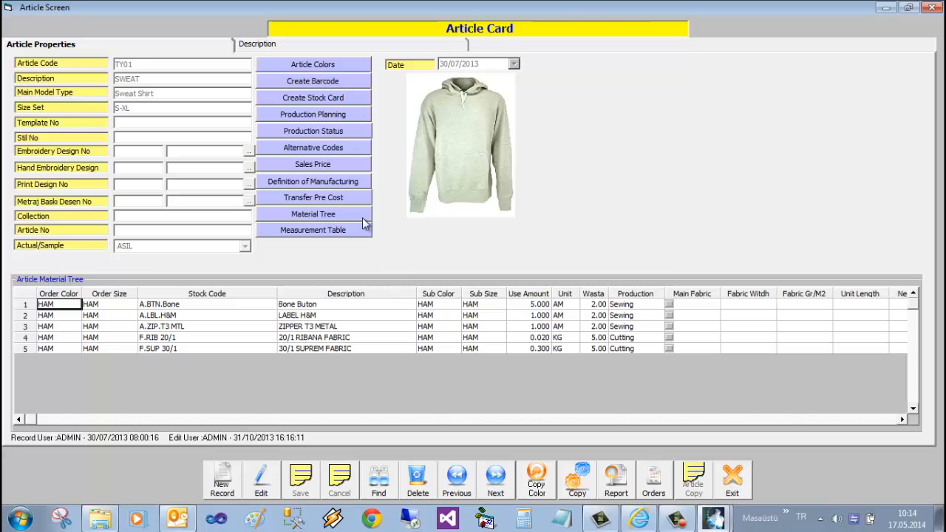
click(730, 480)
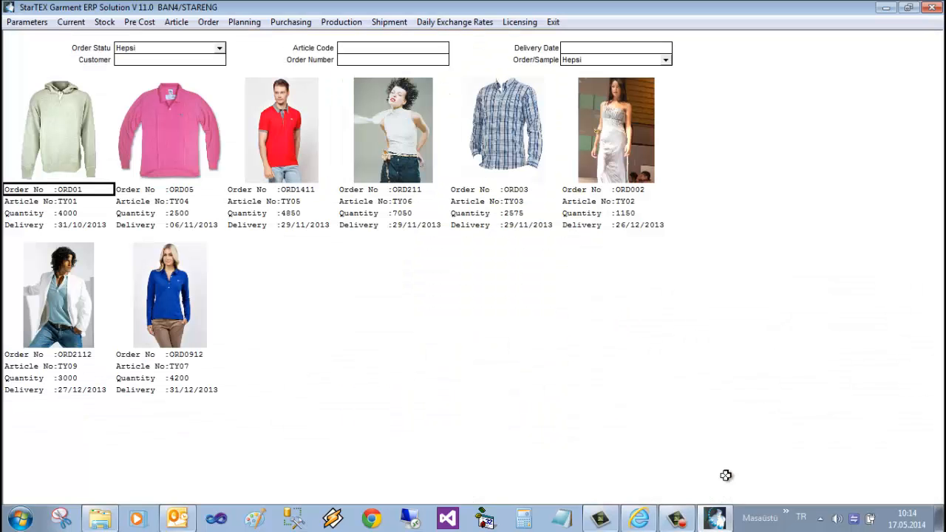
Step: Open the order entry of the TY01 hoodie and review its production status in a maximized window
right_click(93, 190)
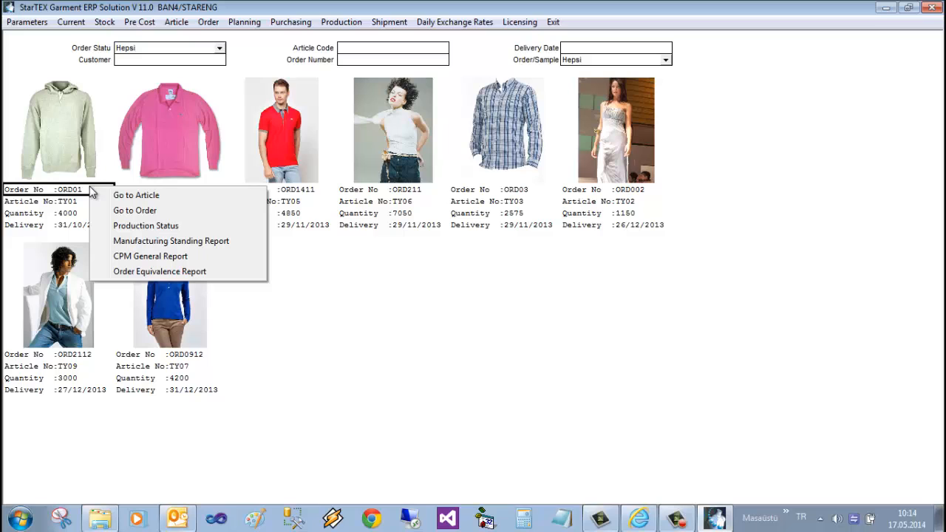
click(162, 211)
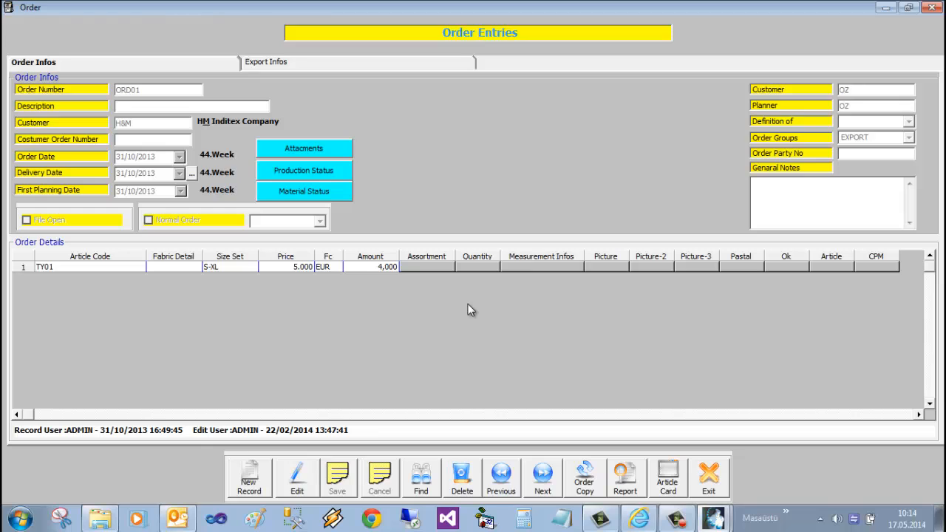
click(320, 172)
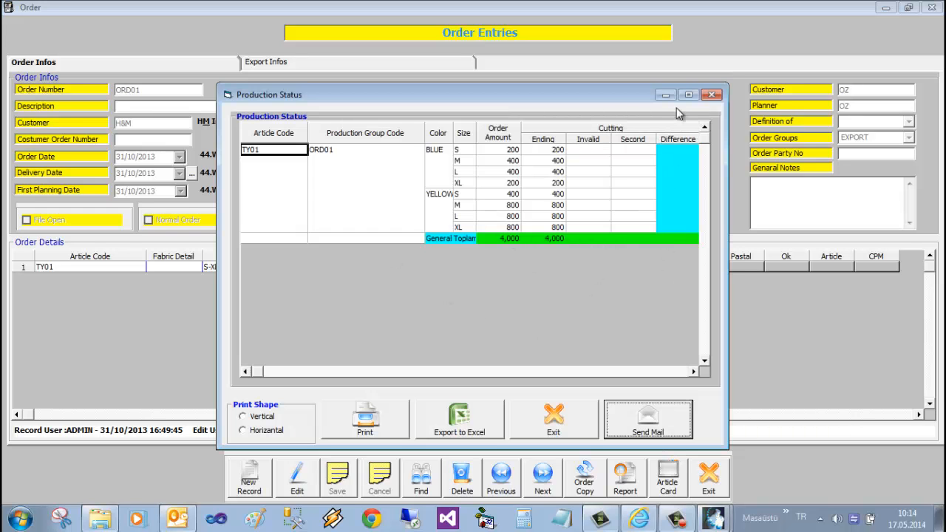
click(688, 95)
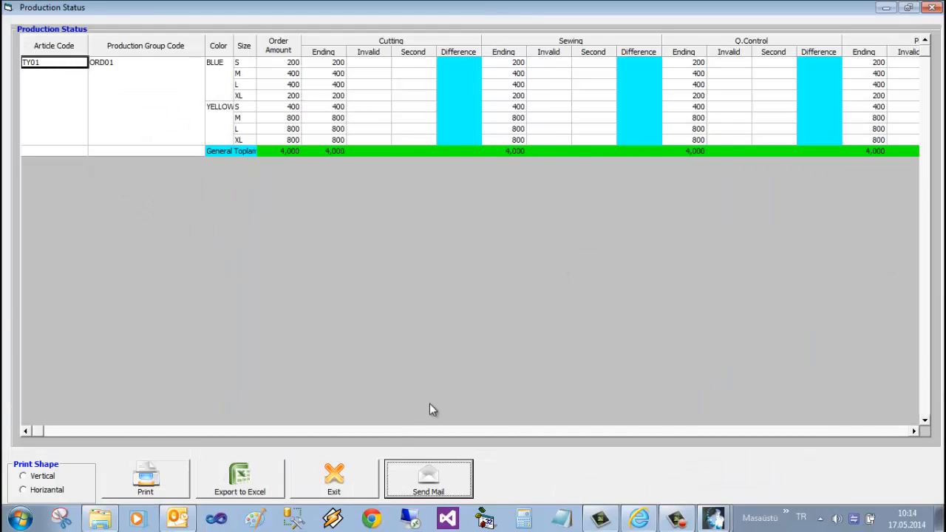
click(344, 477)
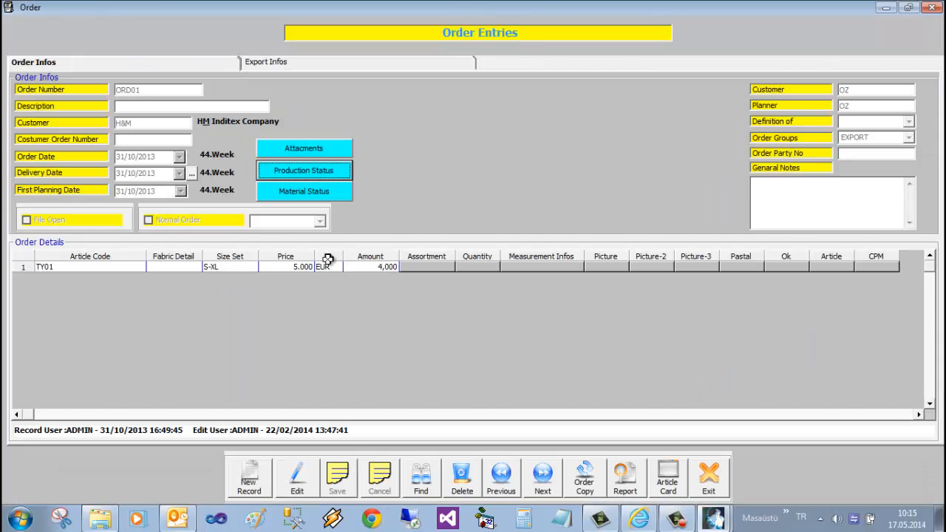
Step: Review the order's material status and the movement details of the blue F.SUP 30/1 fabric, and return to the order overview
click(327, 194)
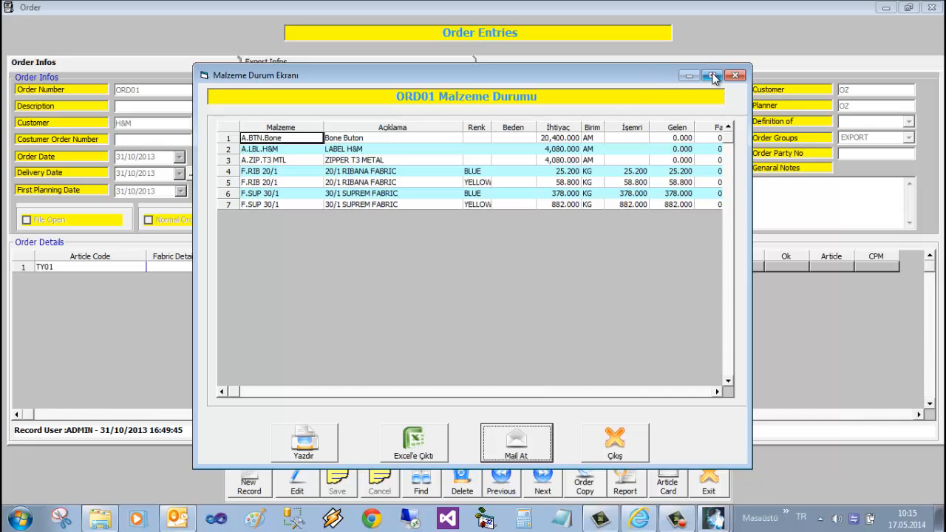
click(713, 76)
click(186, 127)
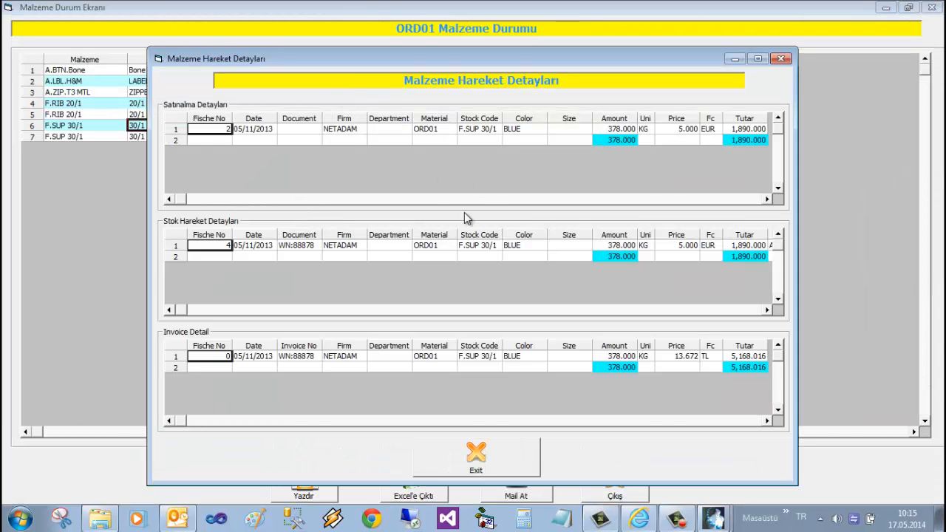
click(532, 456)
click(618, 487)
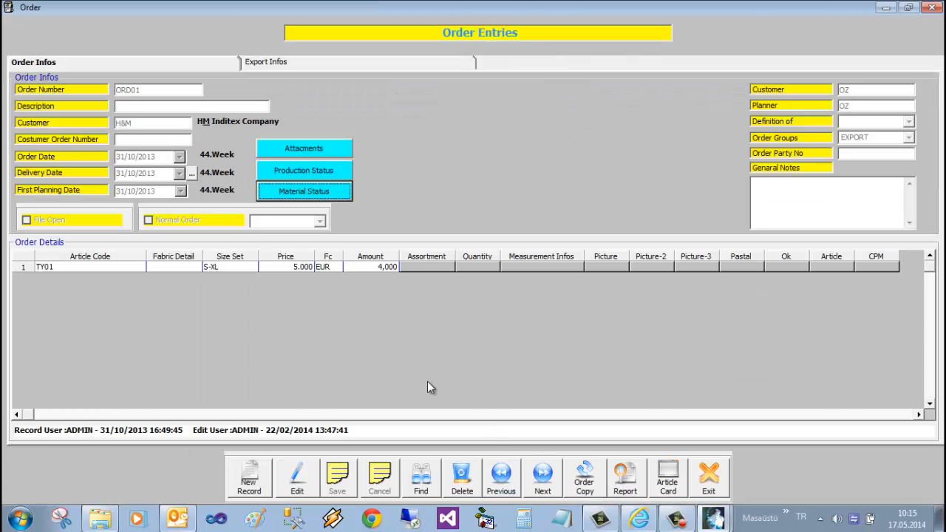
click(704, 480)
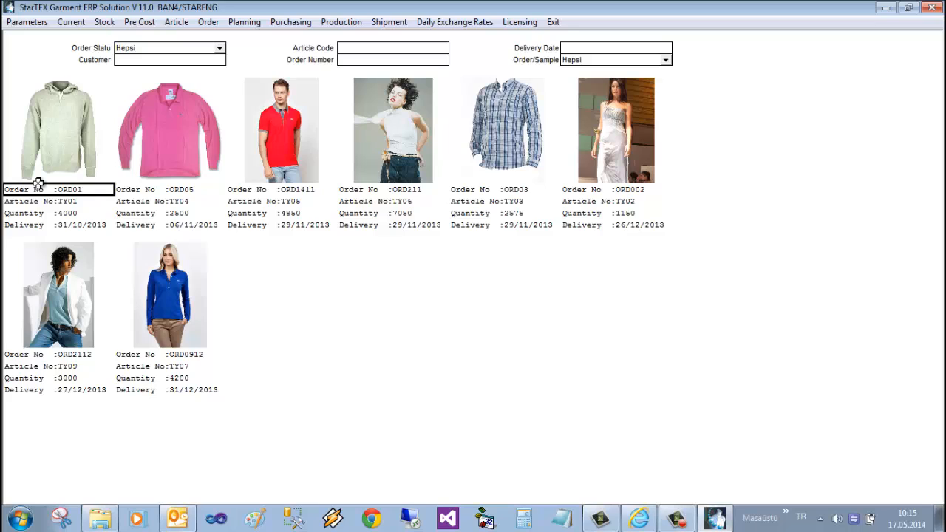
Step: Examine the TY01 order's production status from the order overview, from cutting through to the stock and shipped columns
right_click(72, 194)
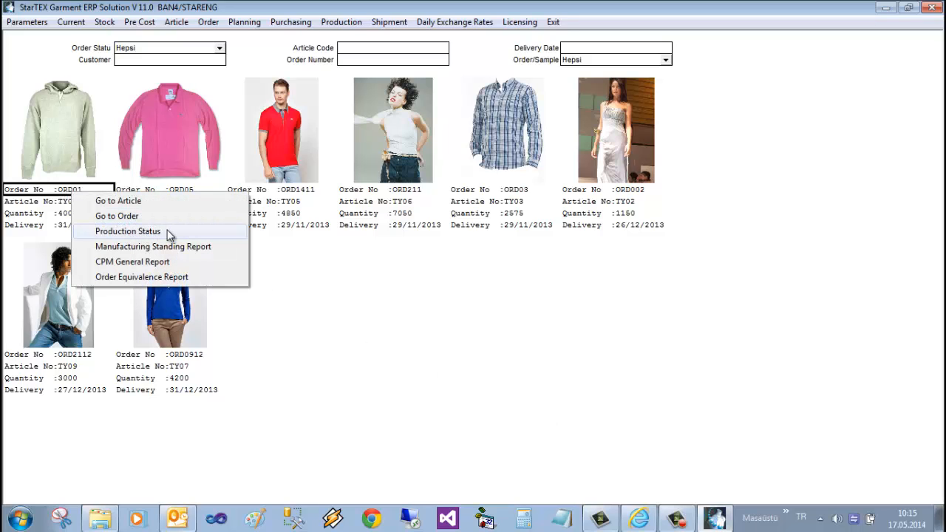
click(128, 231)
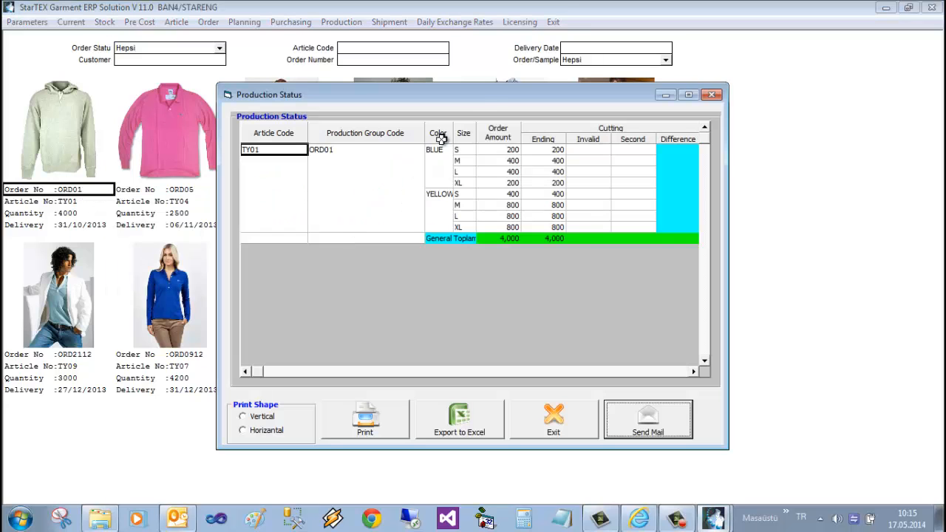
double_click(479, 91)
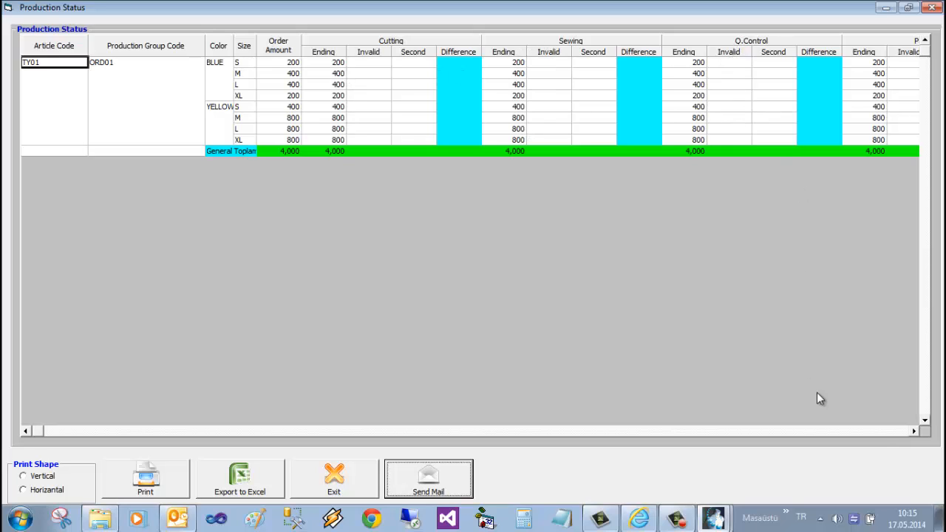
click(877, 431)
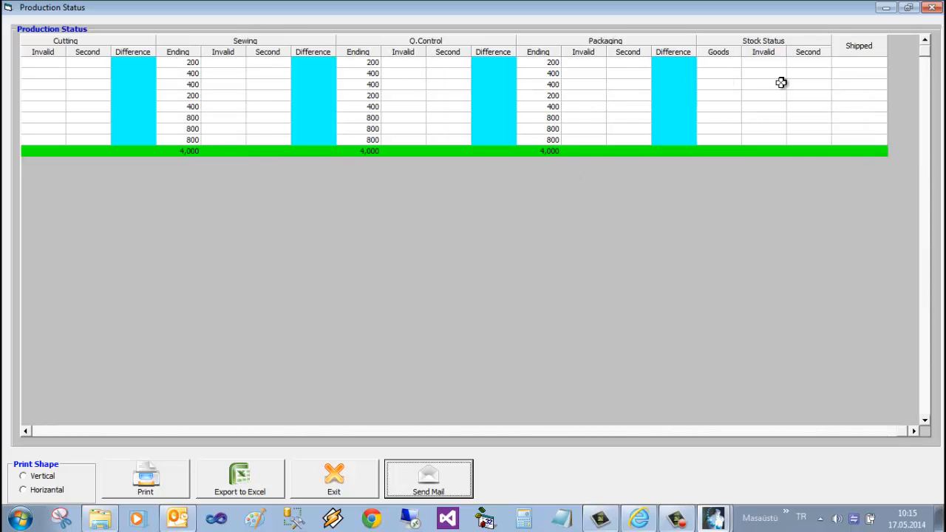
click(334, 475)
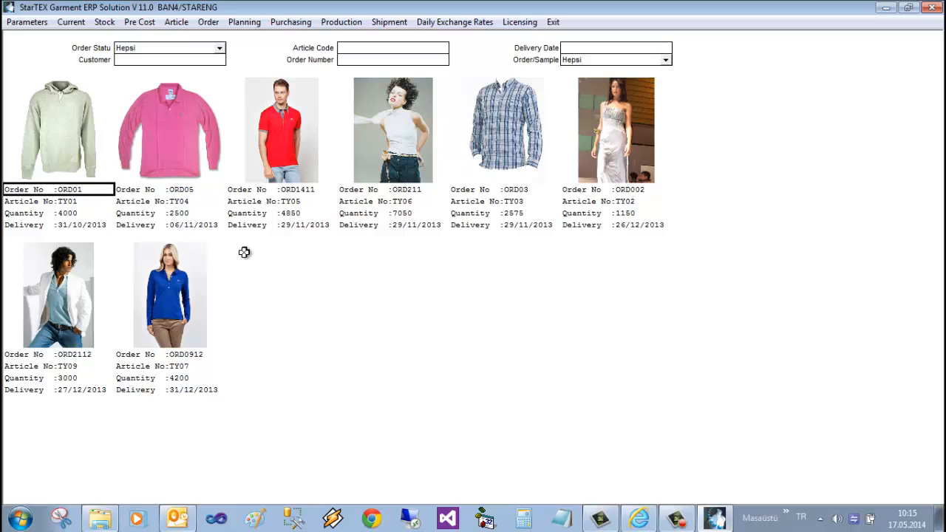
Step: Open the stock cards in a maximized window and search for stock codes starting with "A."
click(110, 22)
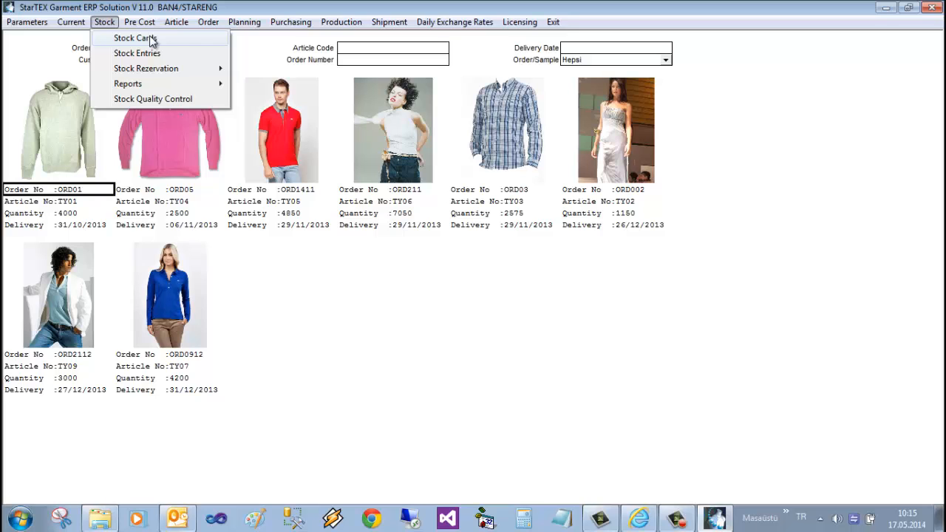
click(152, 40)
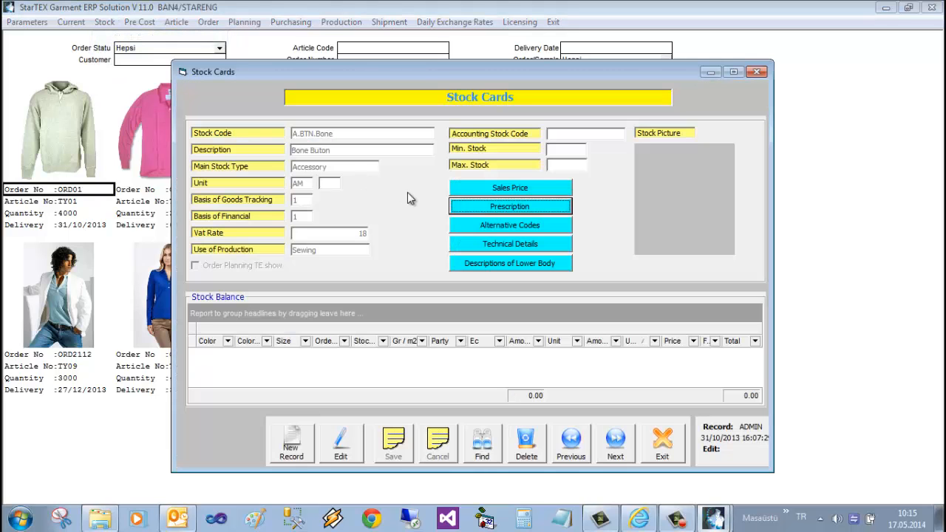
double_click(472, 71)
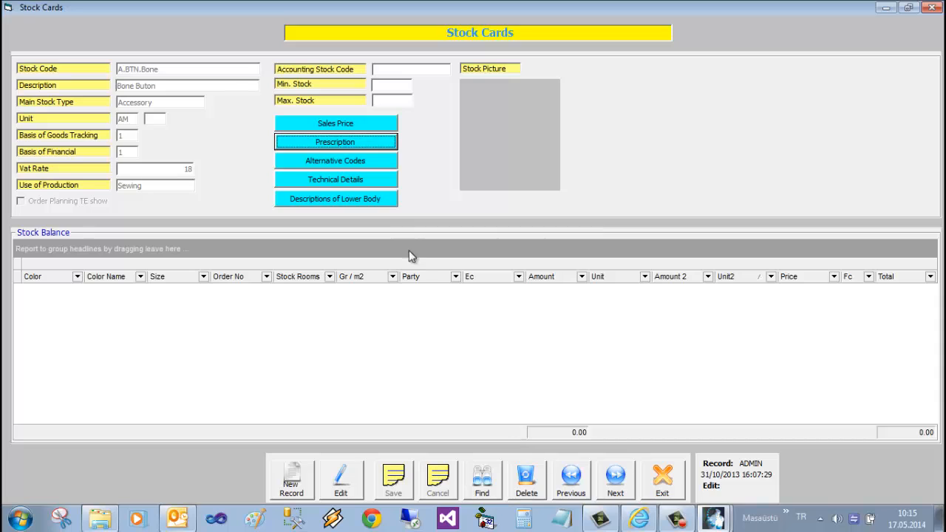
click(489, 487)
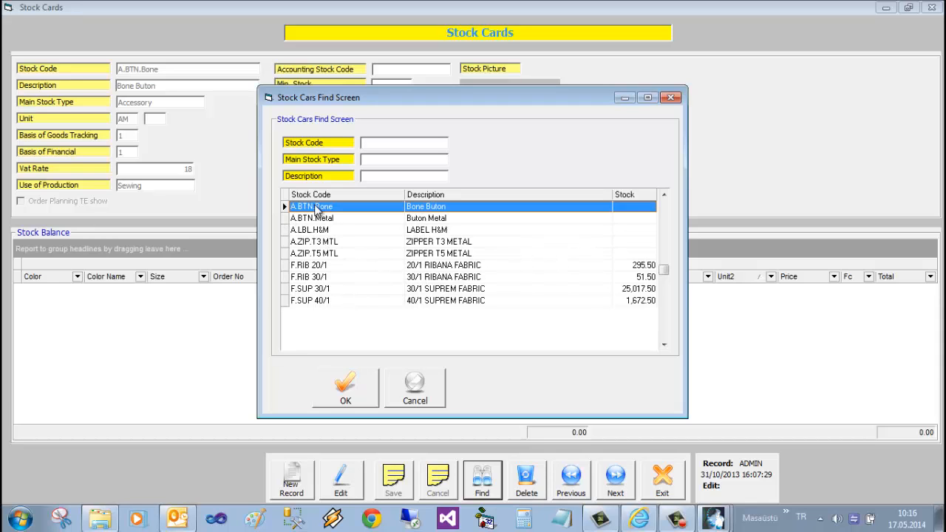
text(A.)
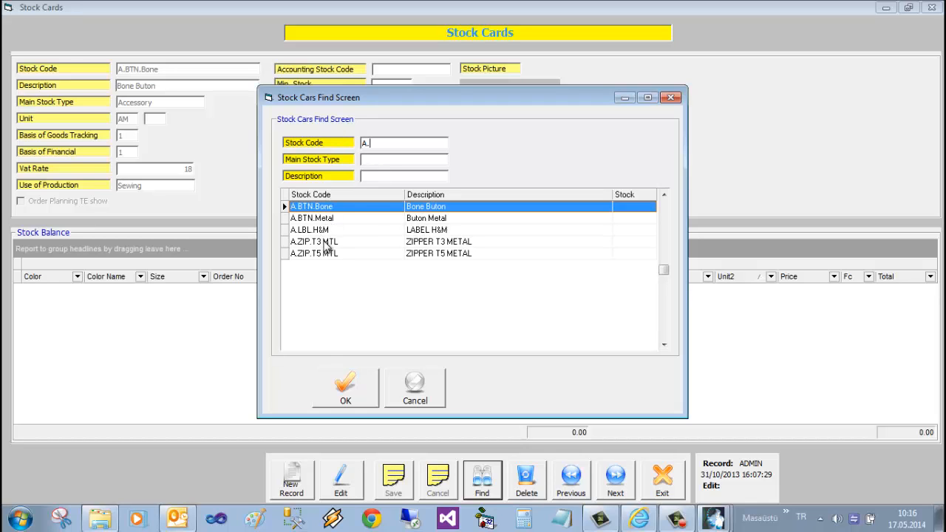
Step: Search for stock codes starting with "F", review the stock balance of F.SUP 30/1, and close the stock cards
key(BackSpace)
key(BackSpace)
text(F)
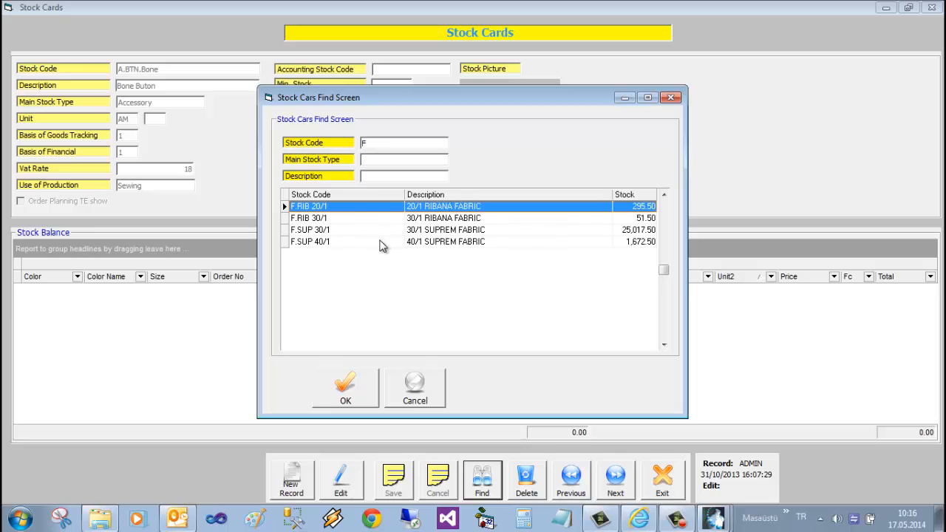
double_click(350, 232)
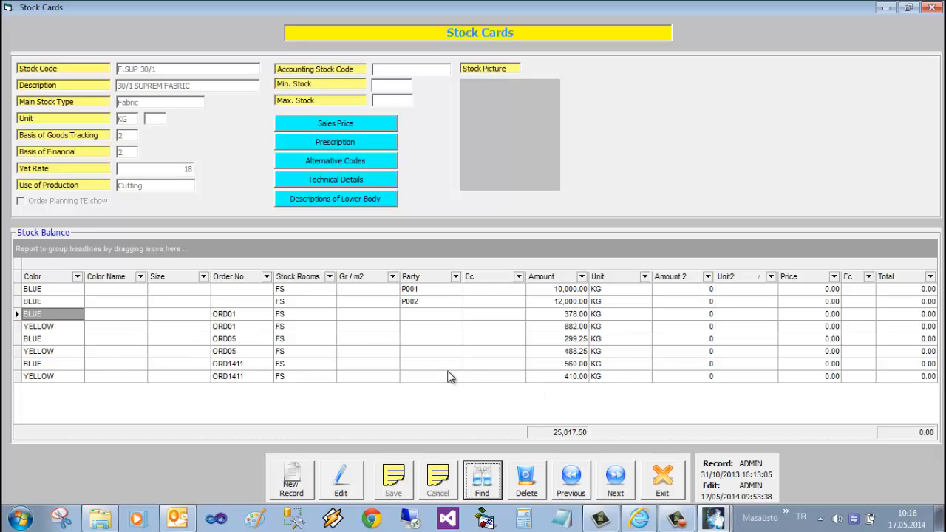
click(662, 480)
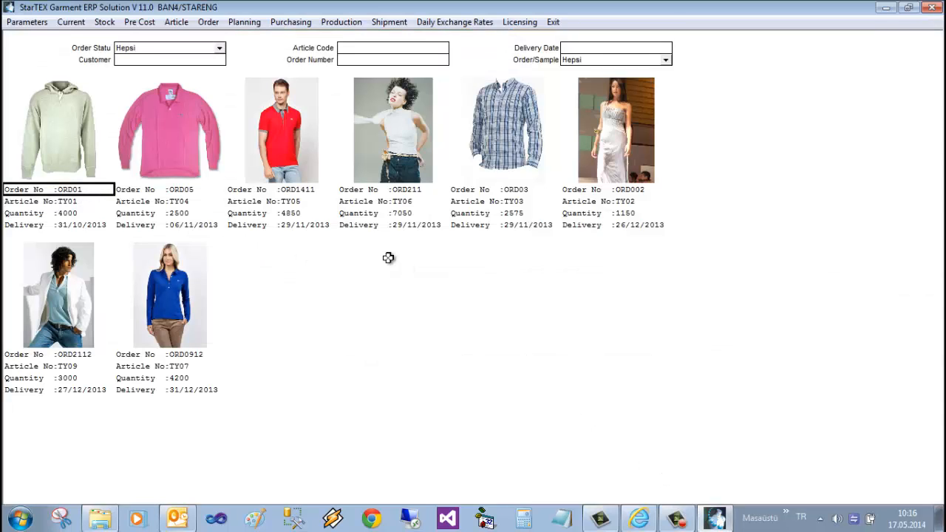
Step: Start a new article card record with the article code TY10
click(175, 23)
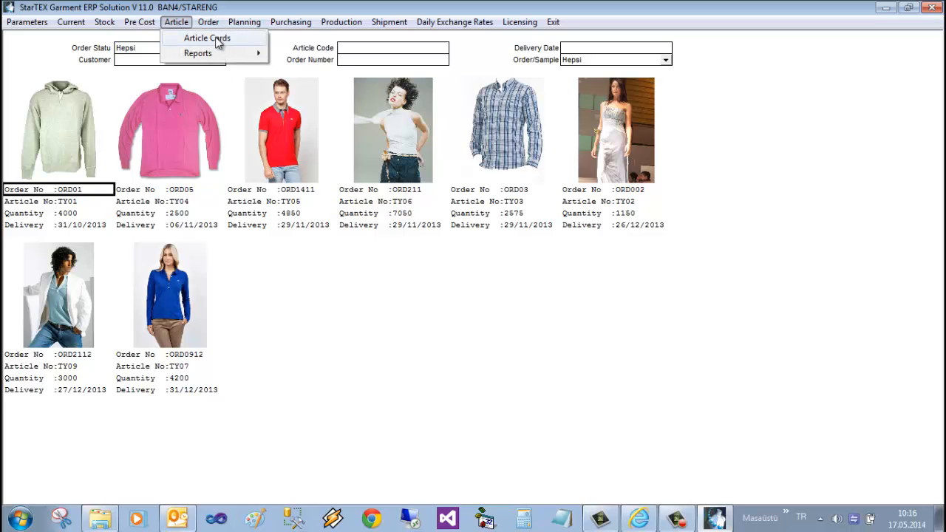
click(217, 37)
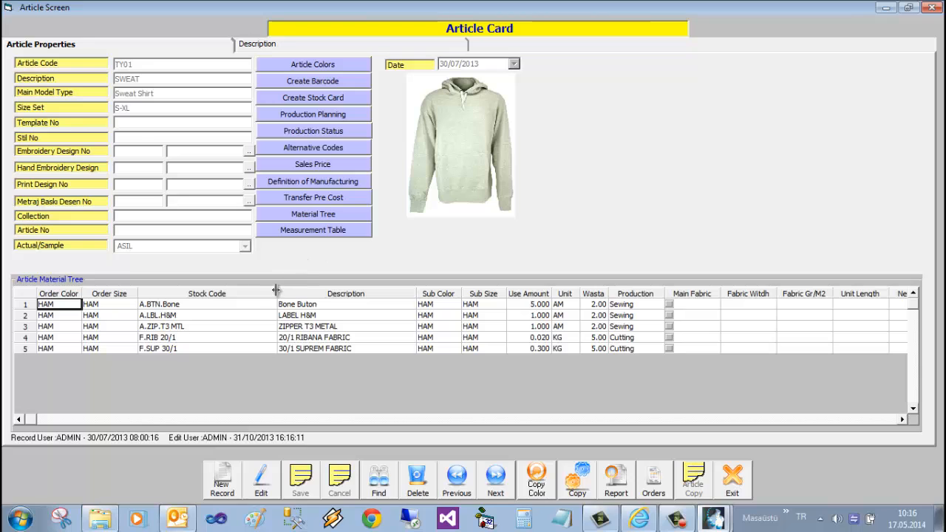
click(225, 480)
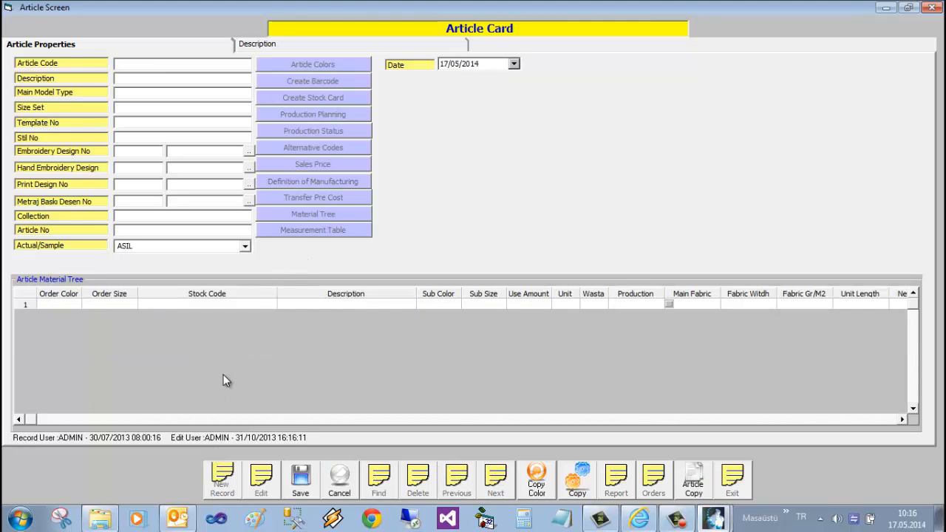
text(TY10)
key(Return)
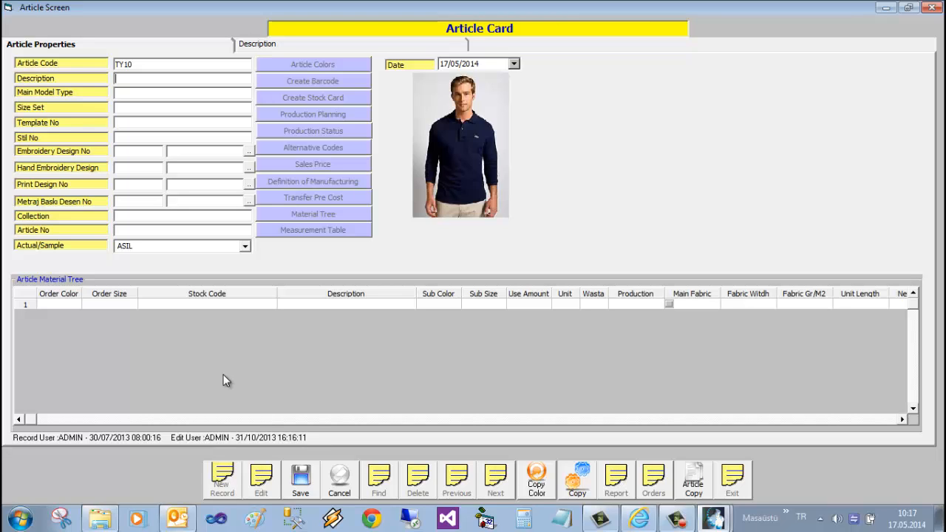
Step: Describe the article as SWEAT SHIRT and assign the main model type Sweat Shirt and size set S-XL
text(SWEAT SHIRT)
key(Return)
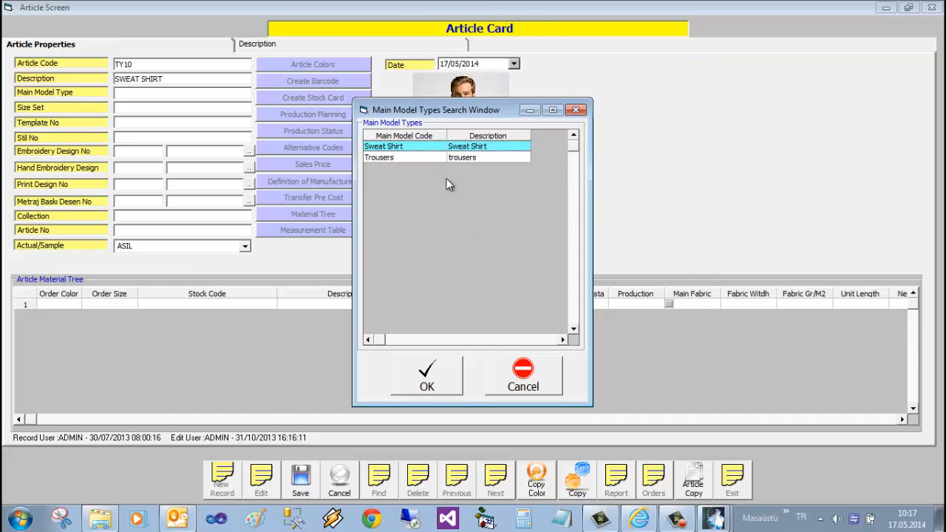
double_click(427, 146)
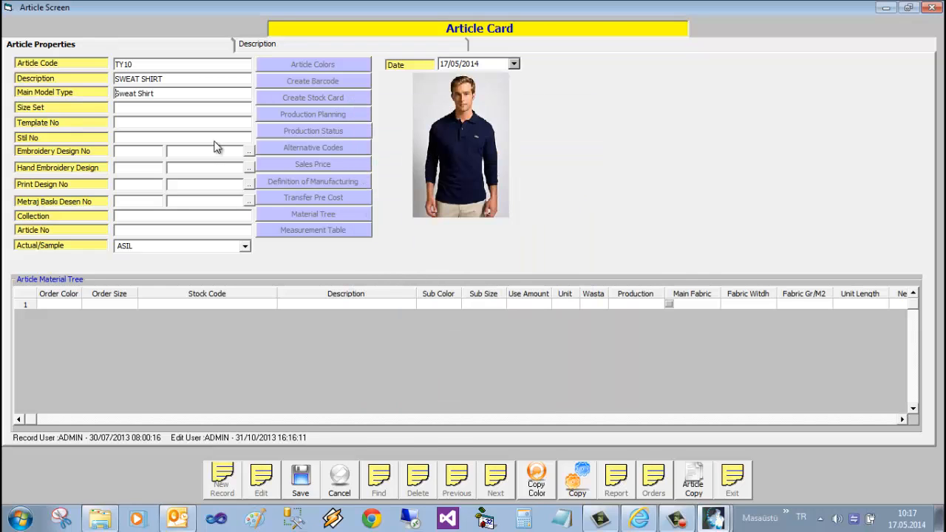
click(147, 109)
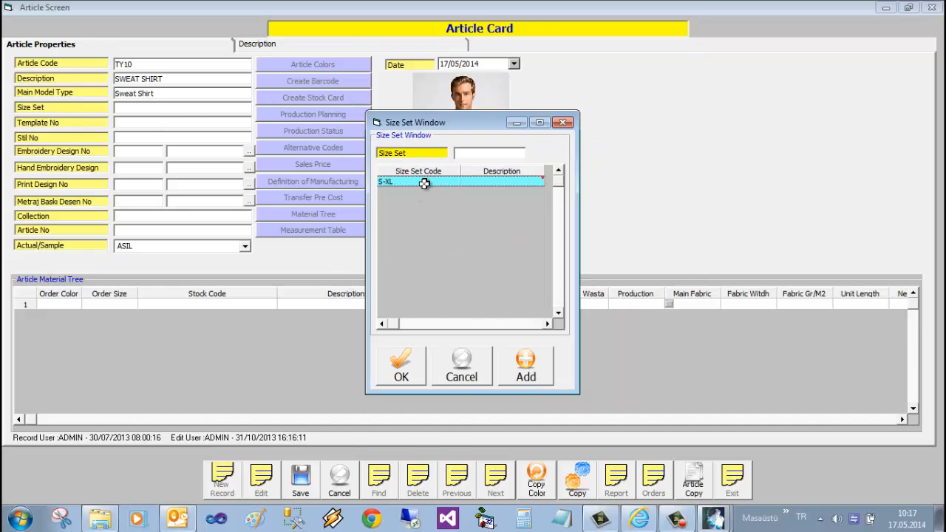
double_click(425, 181)
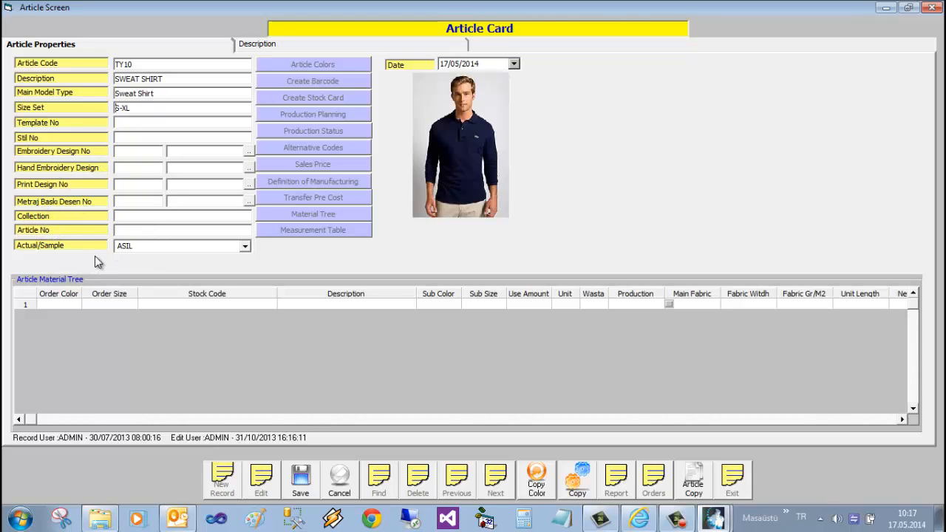
Step: Fill the first row of the article material tree with HAM as order color and order size
click(46, 303)
key(Return)
key(Return)
key(Return)
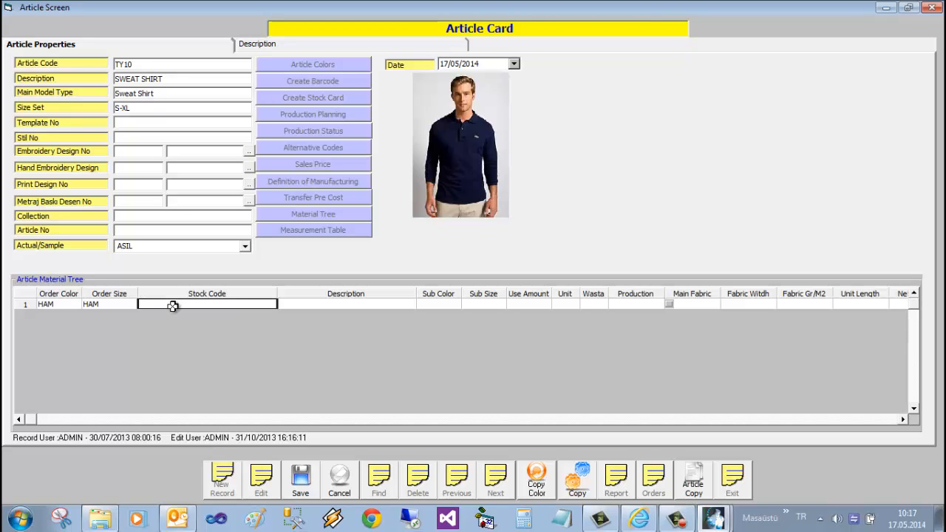
Step: Add stock codes A.BTN.Bone, A.LBL.H&M, A.ZIP.T3 MTL, F.RIB 20/1 and F.SUP 30/1 together to the article material tree
click(172, 306)
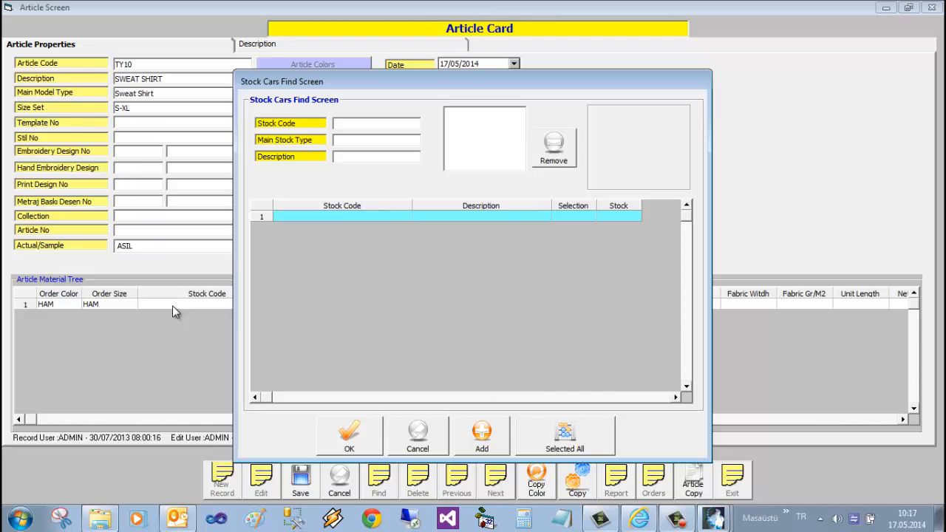
key(Return)
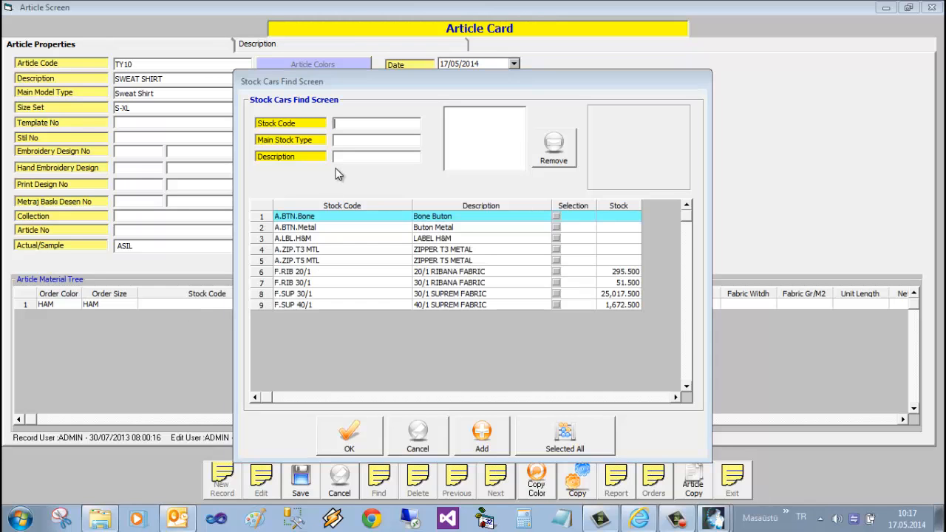
double_click(354, 217)
double_click(338, 238)
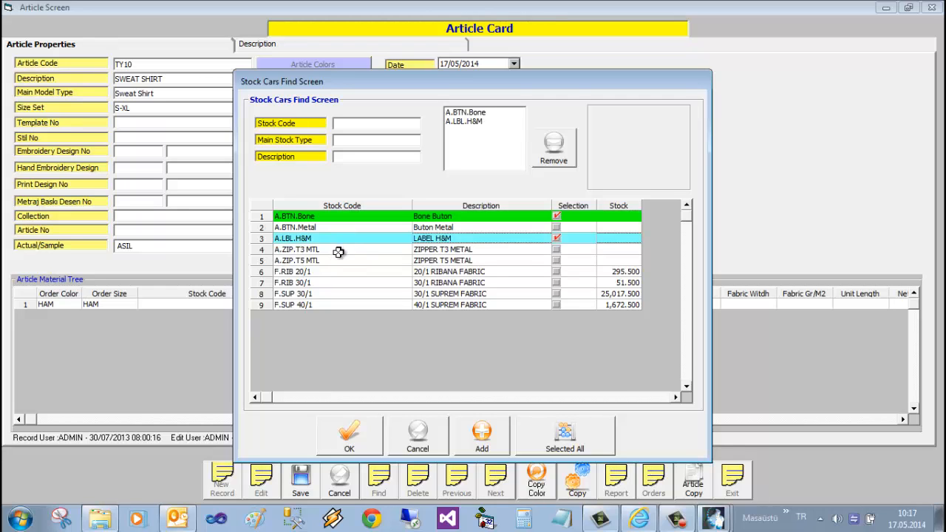
double_click(339, 250)
double_click(337, 272)
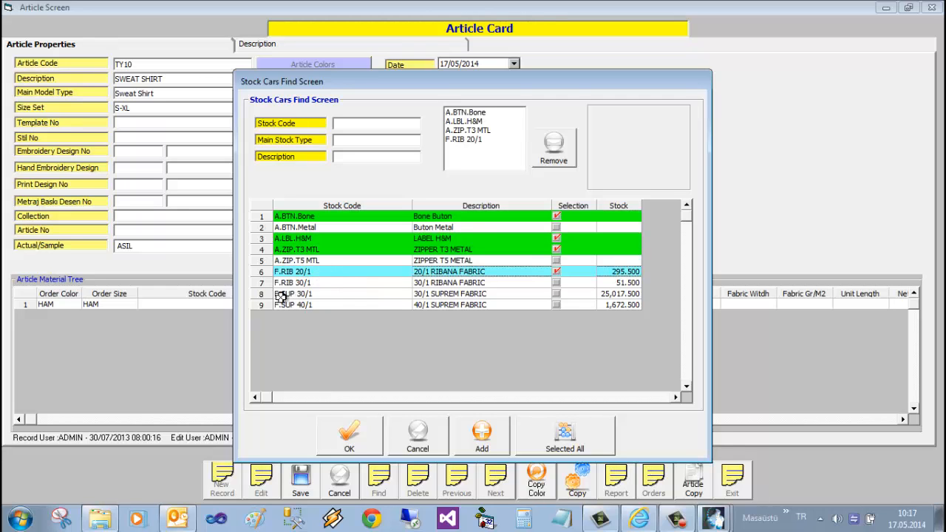
double_click(338, 294)
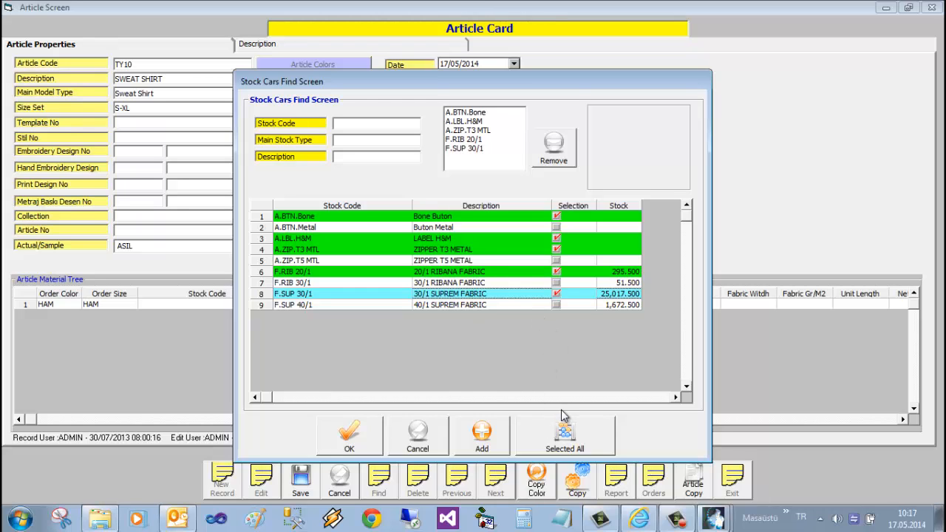
click(563, 435)
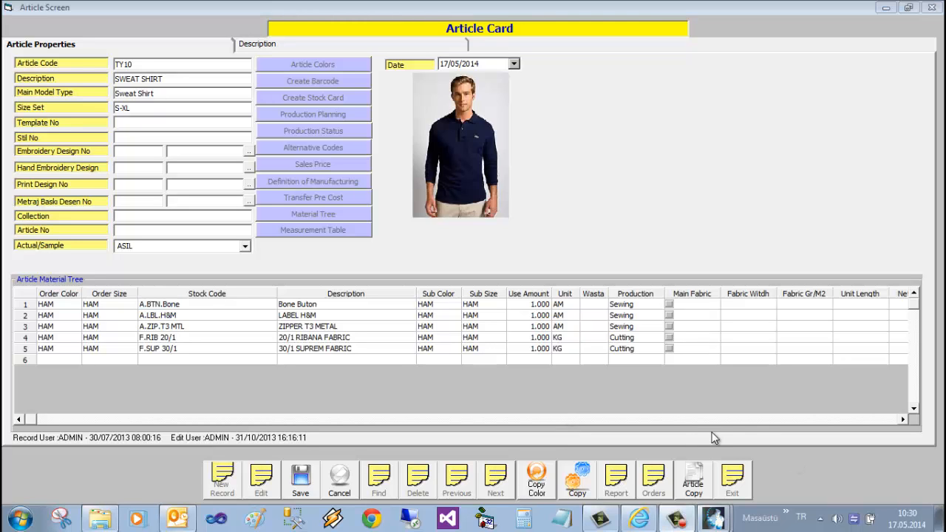
Step: Set the use amount of the Bone Buton material to 4
click(540, 304)
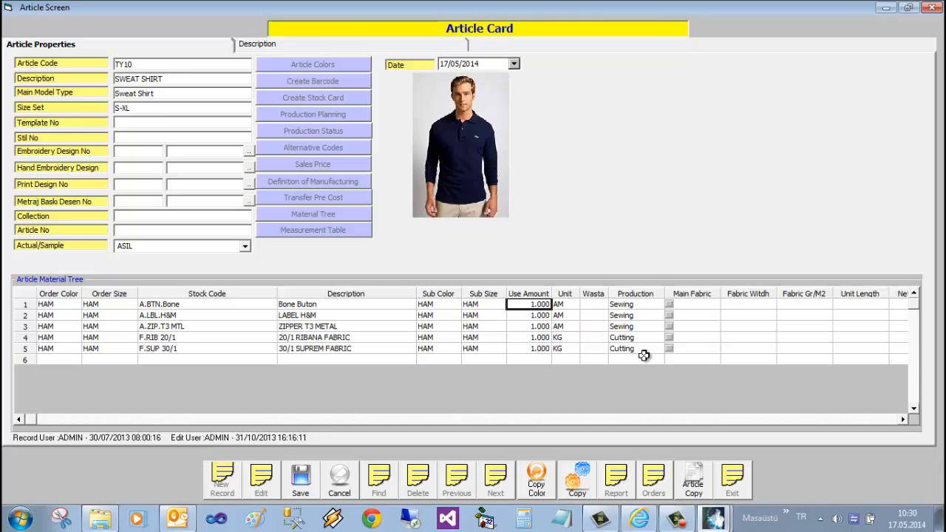
text(4)
key(Return)
key(Return)
key(Return)
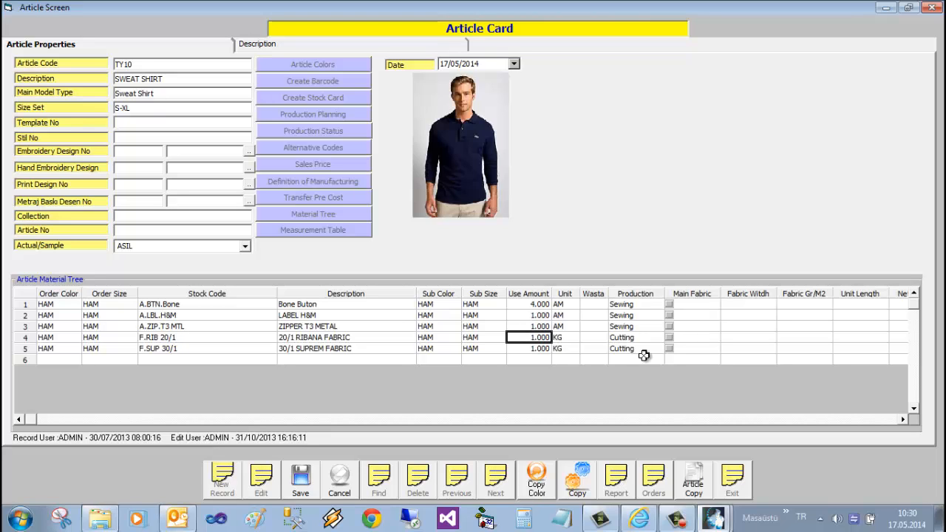
Step: Set the use amounts to 0.030 for F.RIB 20/1 and 0.300 for F.SUP 30/1, and save the article card
text(0)
text(3)
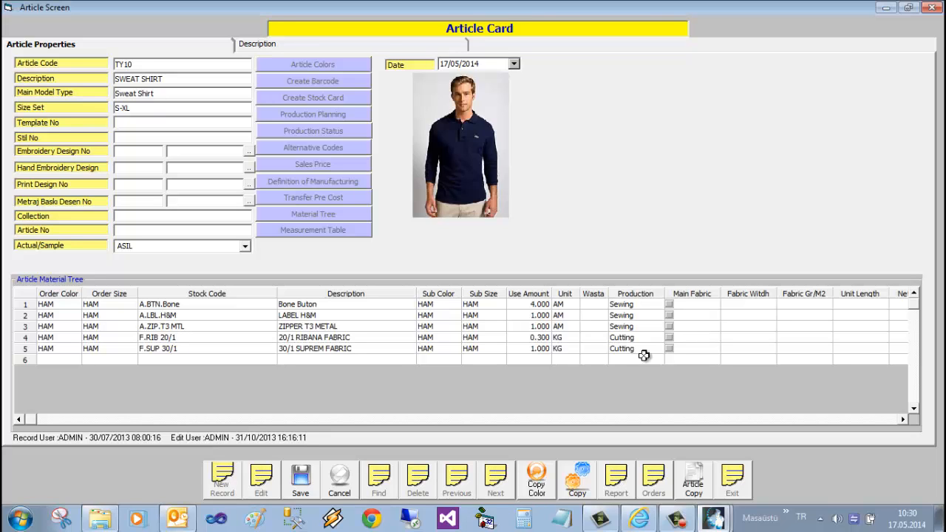
text(0)
key(Down)
text(0.3)
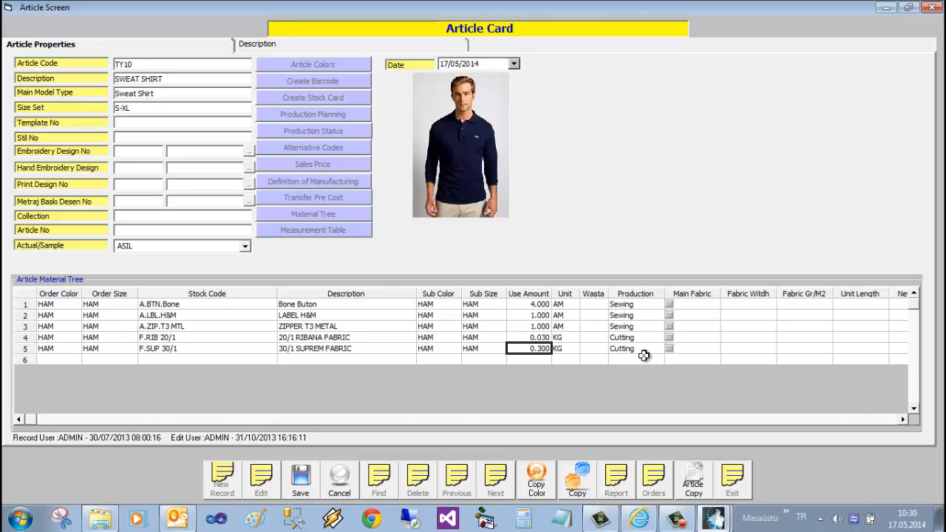
click(300, 478)
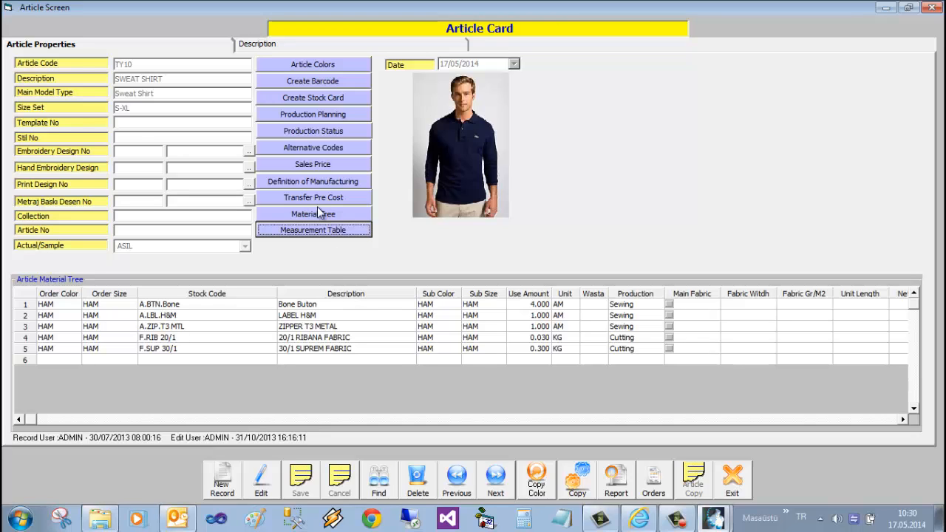
Step: Copy the STANDART fixed production line into the article's production planning, save it and close the planning window
click(304, 116)
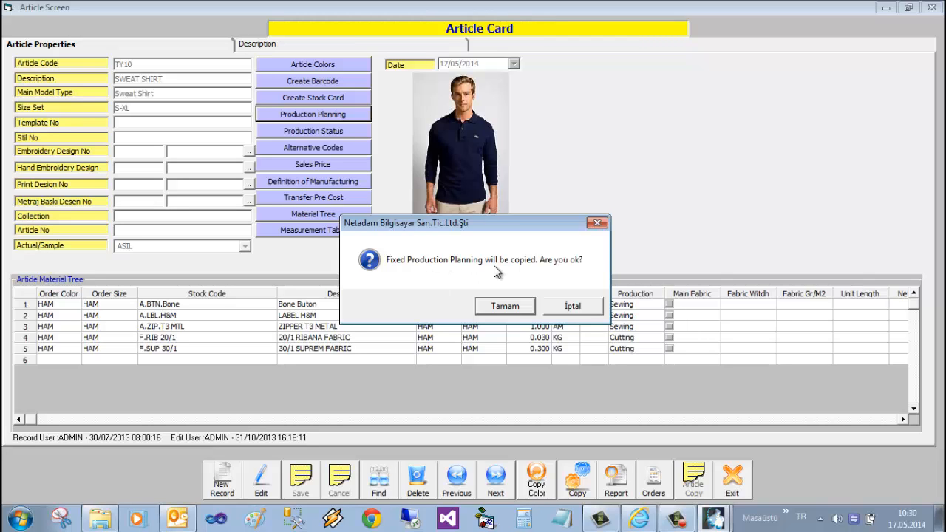
click(511, 307)
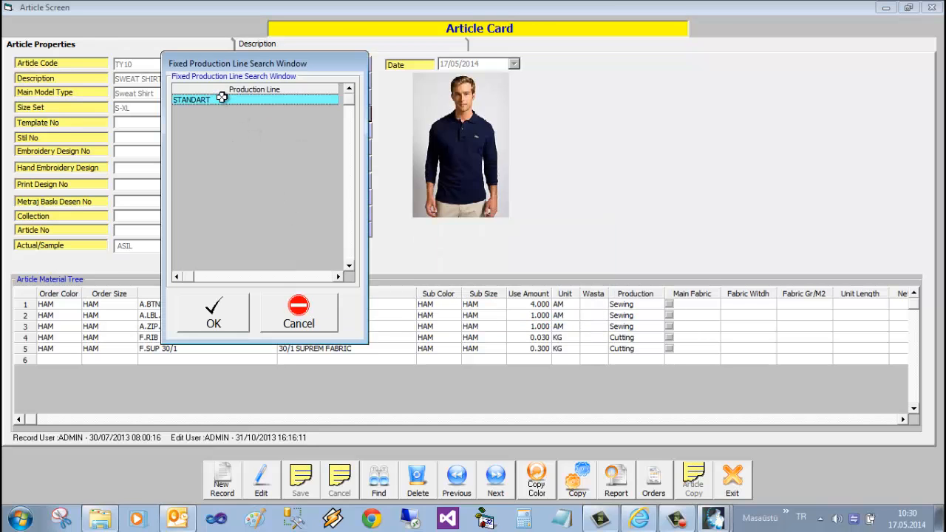
double_click(221, 99)
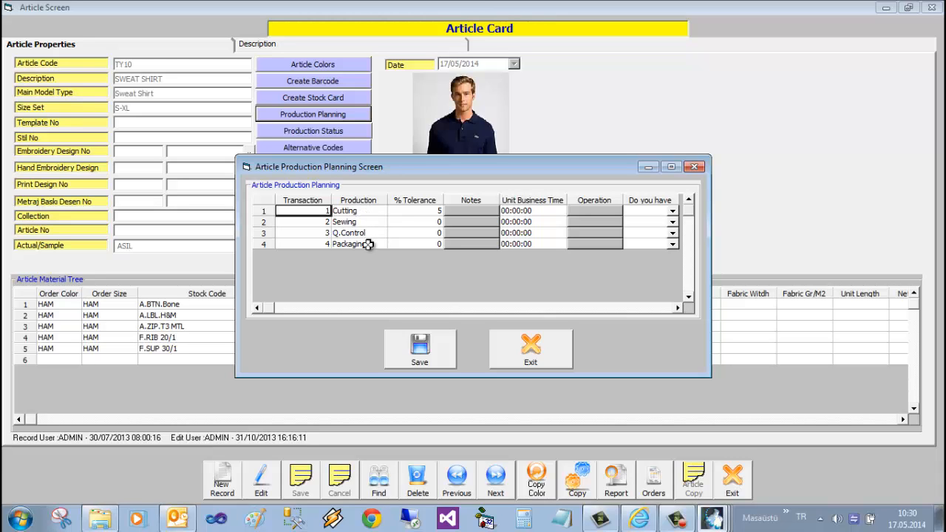
click(434, 346)
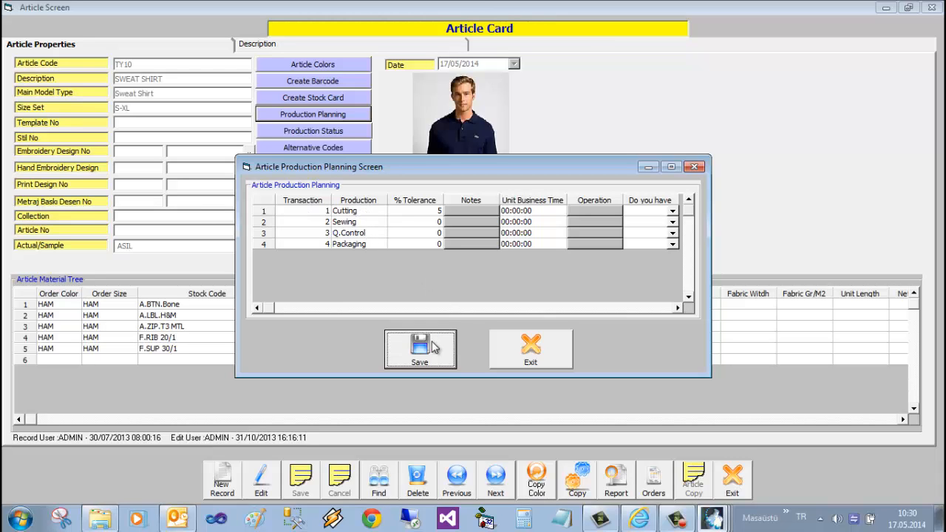
click(524, 338)
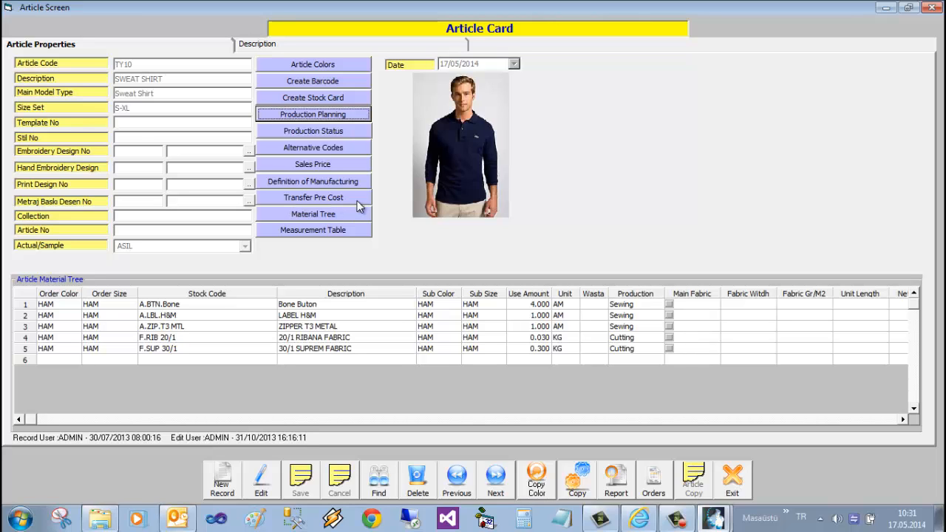
Step: Open the article's measurement table and accept copying the fixed measurement places into it
click(310, 231)
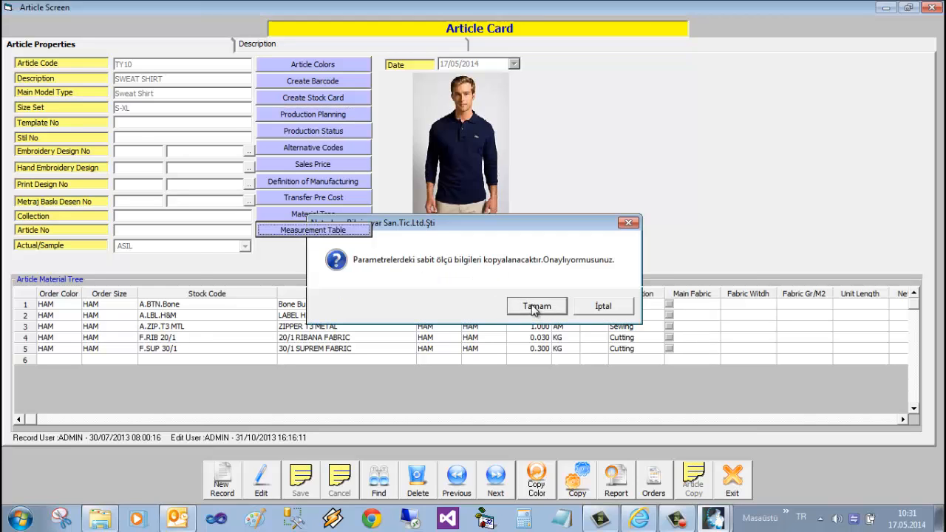
click(533, 306)
click(300, 257)
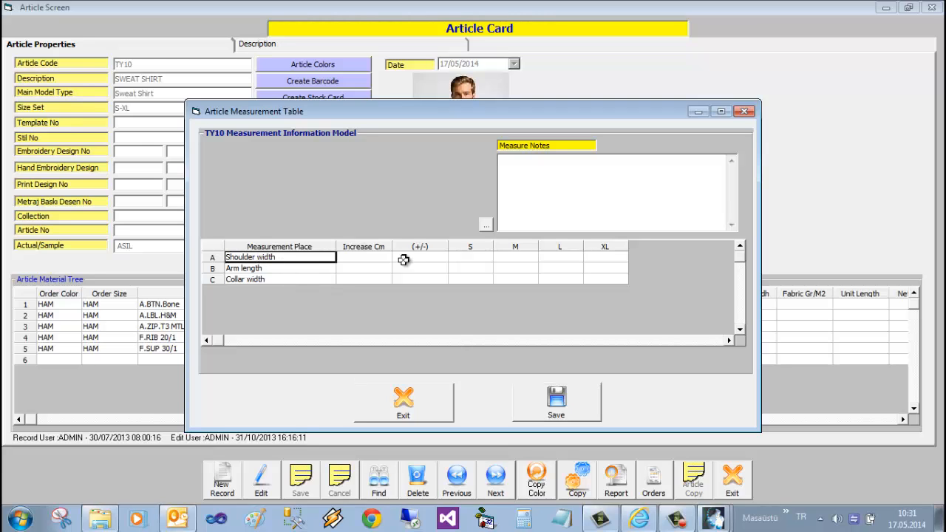
Step: Enter a shoulder width of 5 for size S with an increase of 1 cm per size, and save the measurement table
click(479, 259)
text(5)
key(Tab)
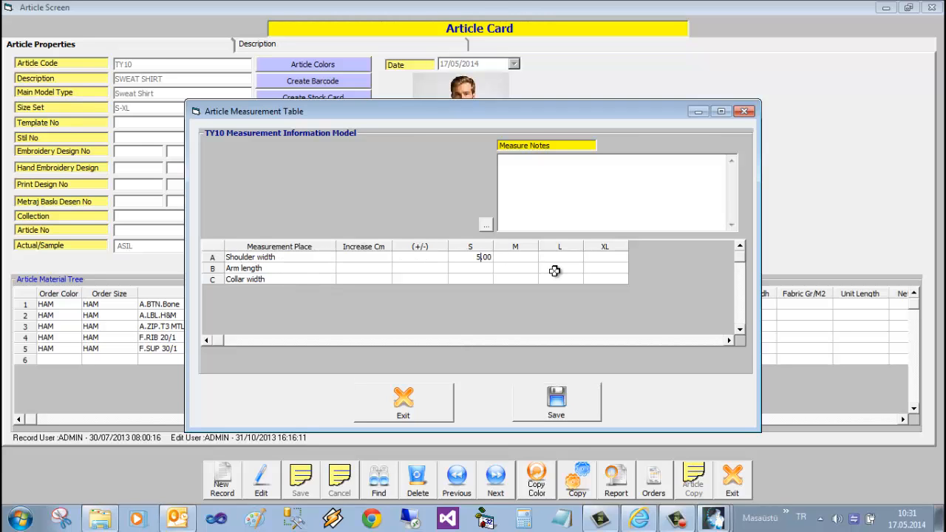
key(Left)
key(Left)
key(Left)
text(1)
key(Tab)
key(Tab)
key(Tab)
key(Tab)
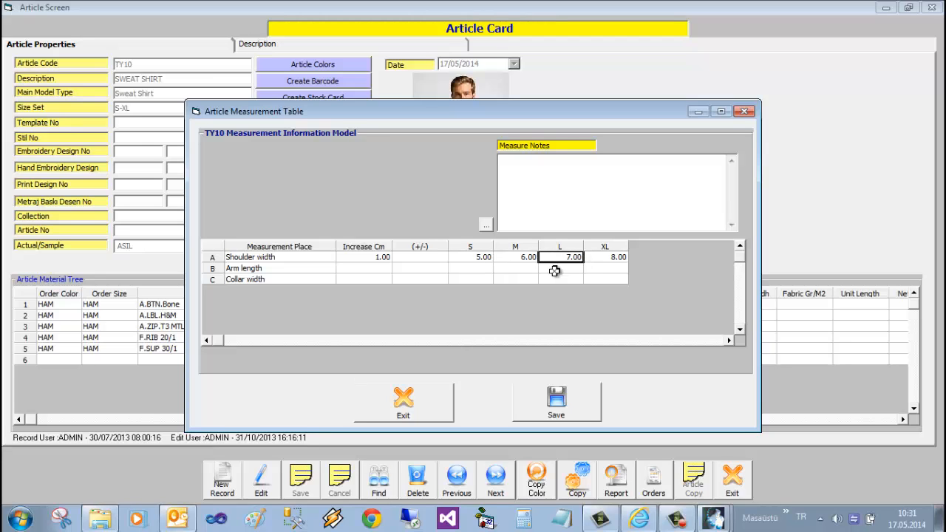
key(Tab)
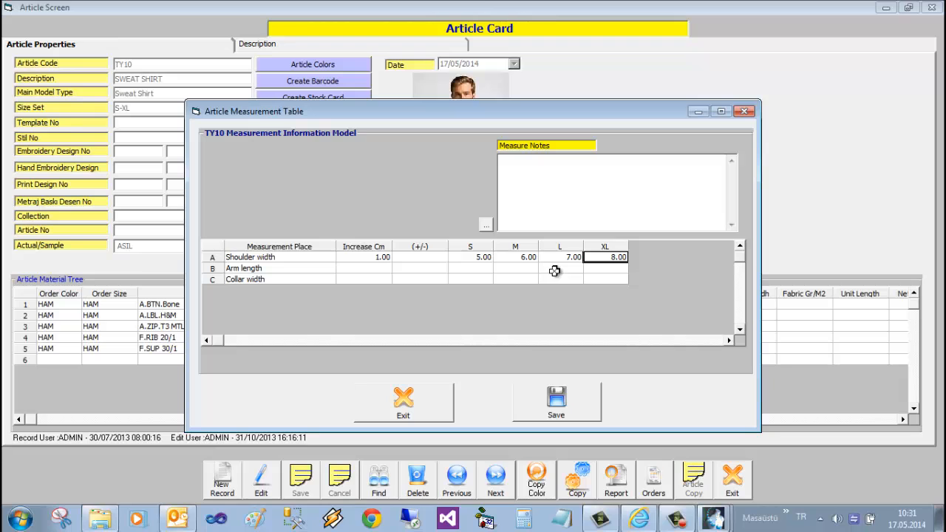
click(576, 416)
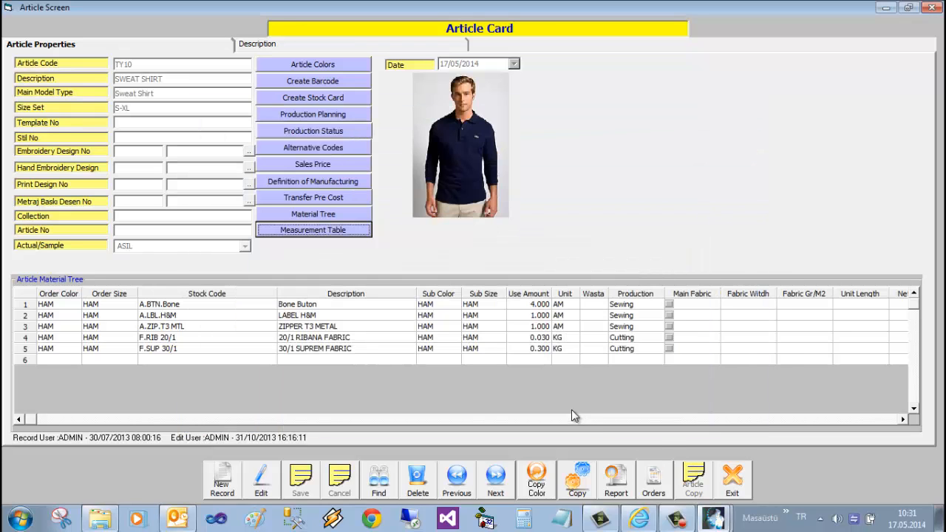
Step: Close the article card, open the order entries and start a new order record
click(734, 484)
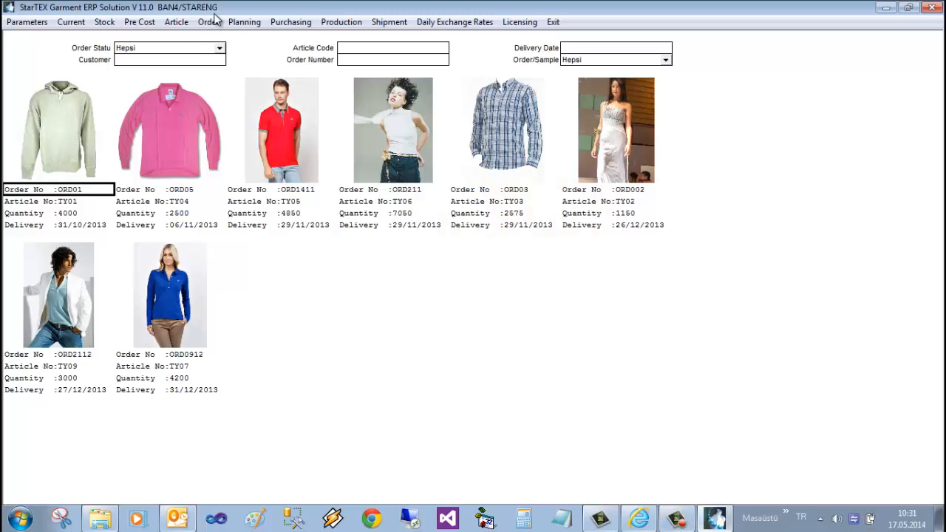
click(211, 22)
click(236, 38)
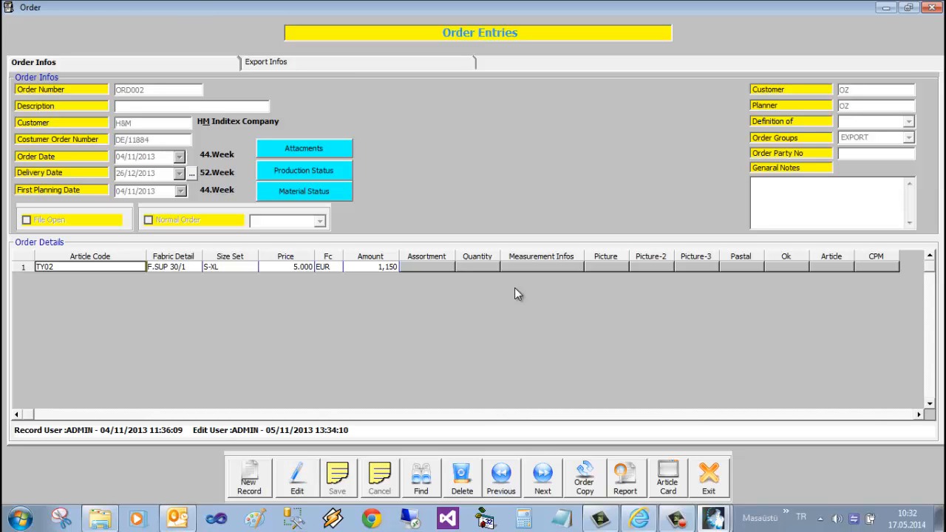
click(251, 478)
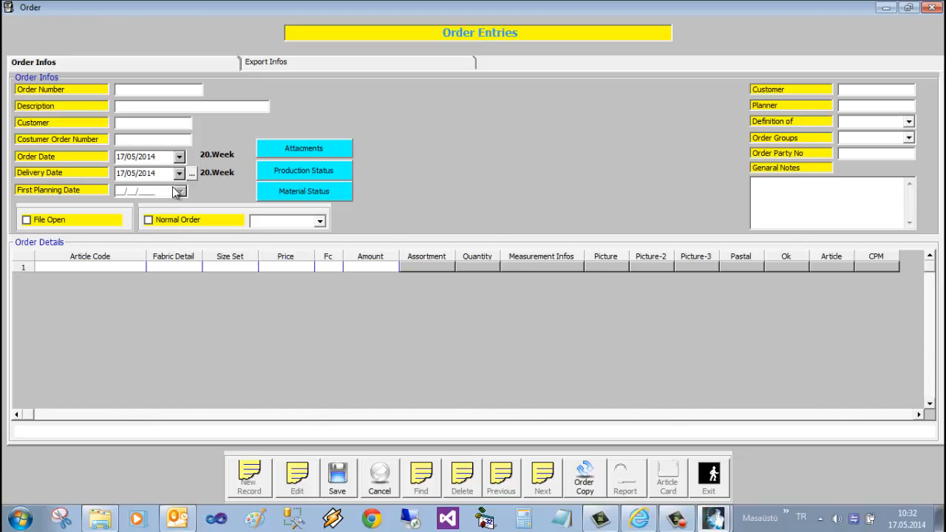
Step: Enter the order number and describe the new order as SUMMER COLLECTION
text(asd)
key(BackSpace)
key(BackSpace)
key(BackSpace)
text(ORD)
text(1705)
text(SUMM)
text(ER COLLE)
text(CTI)
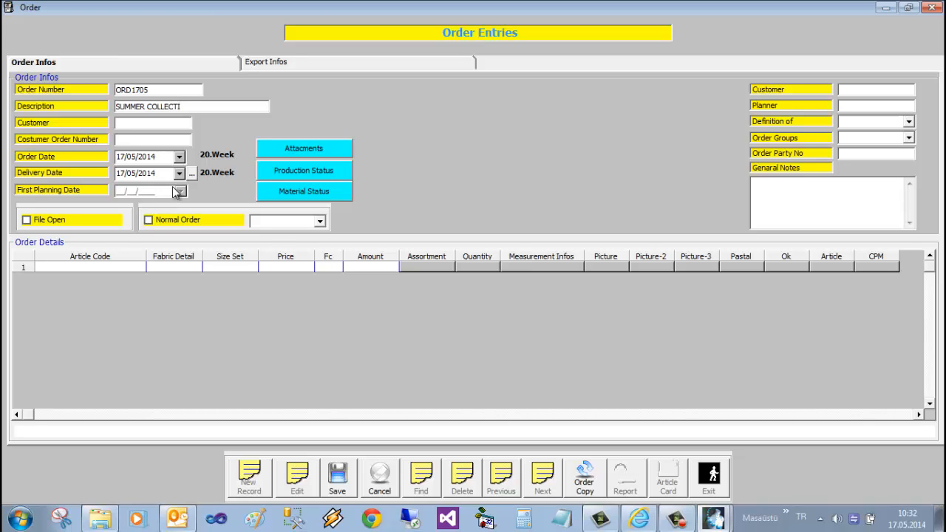
text(ON)
key(Tab)
key(Return)
key(Return)
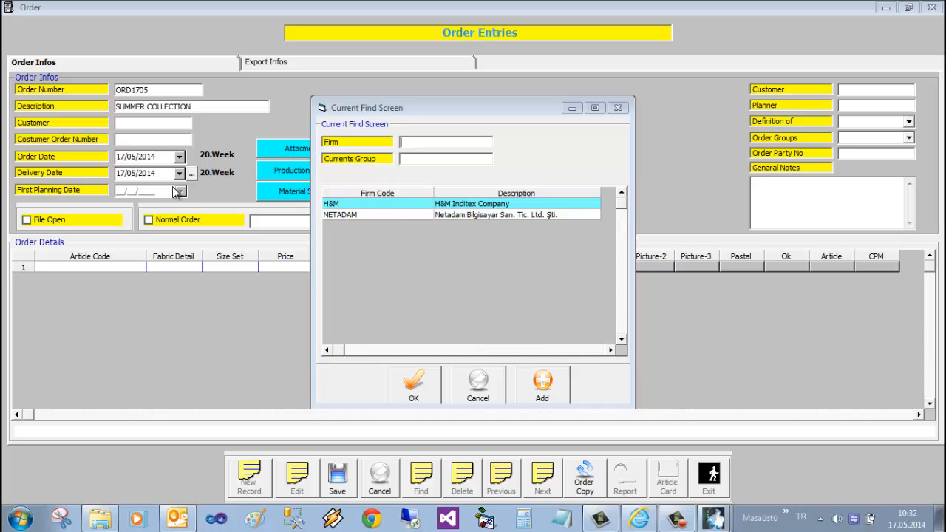
double_click(396, 214)
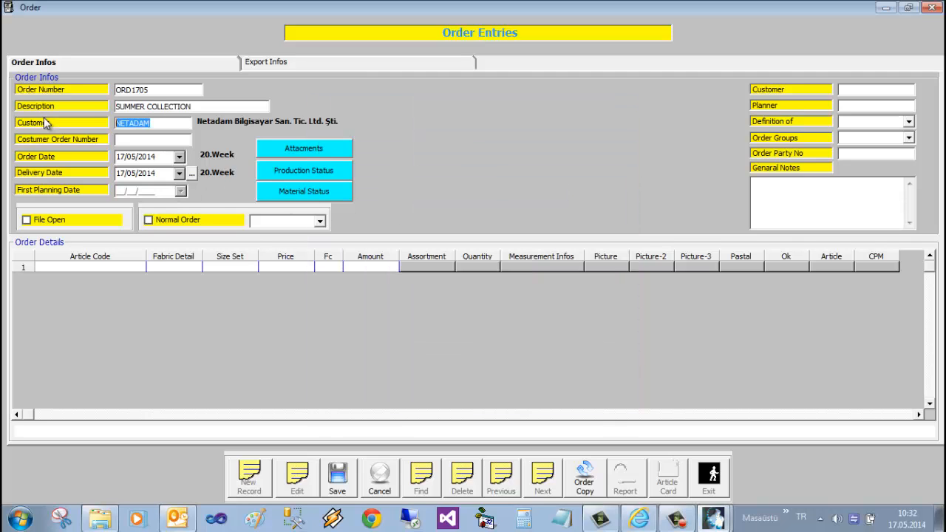
key(BackSpace)
Step: Look up the firm list and assign H&M as the order's customer
key(Return)
key(Return)
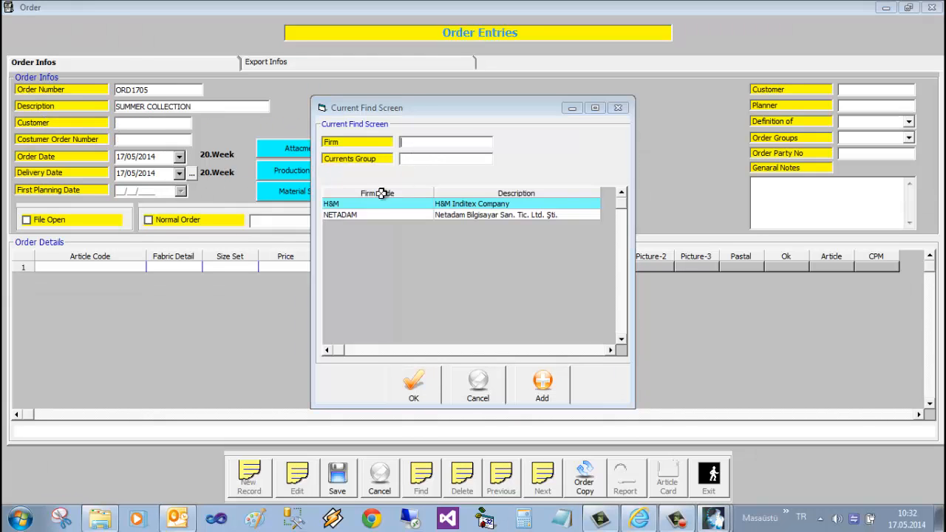
double_click(370, 204)
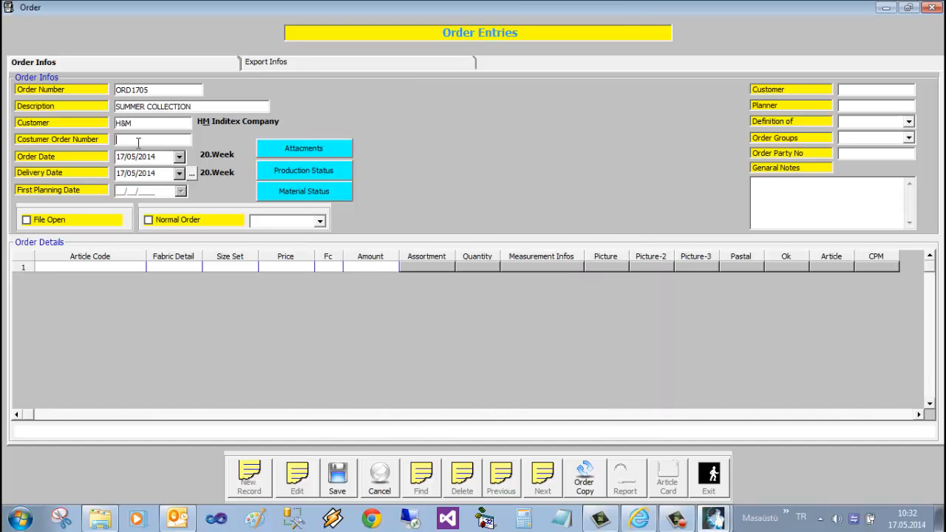
Step: Enter the customer's order number and set the delivery date to 26/06/2014
click(138, 141)
text(DE/188787)
click(179, 173)
click(241, 292)
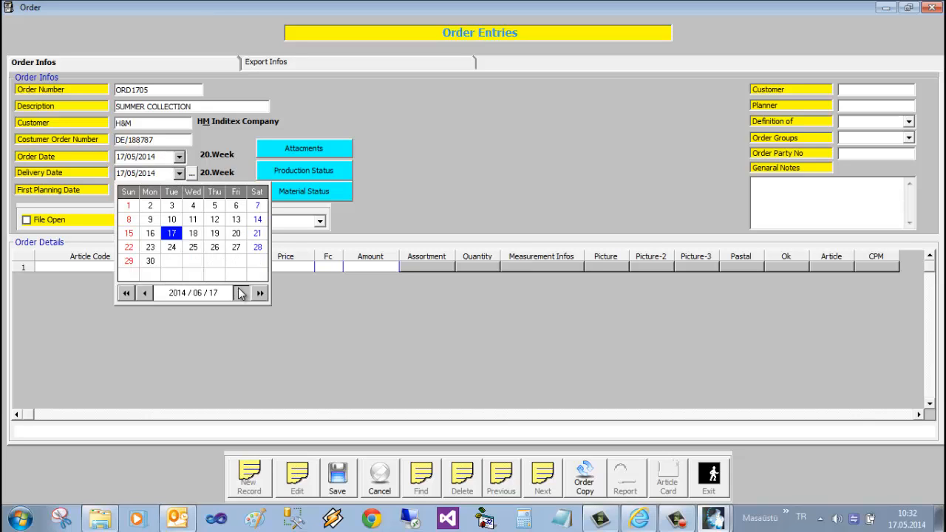
click(214, 247)
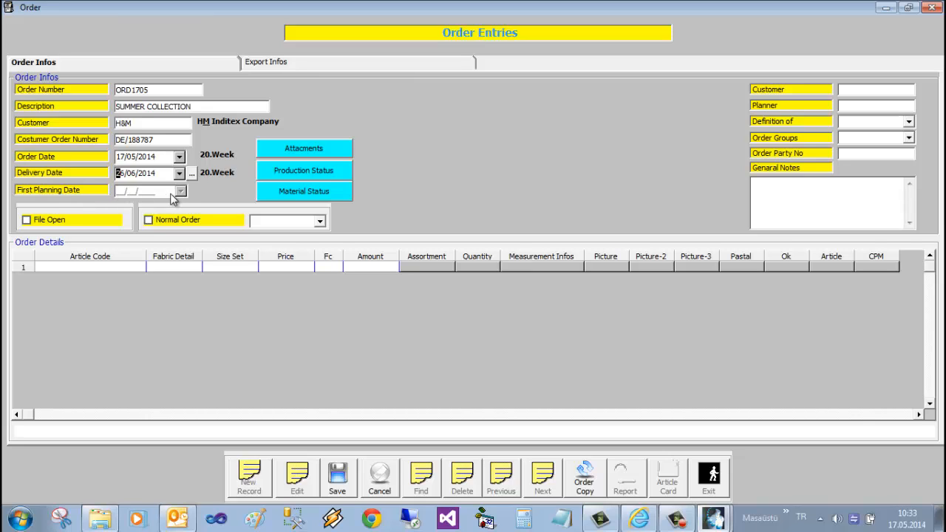
Step: Look up the staff list and assign the second staff member to the Customer field above Planner
click(856, 90)
double_click(856, 91)
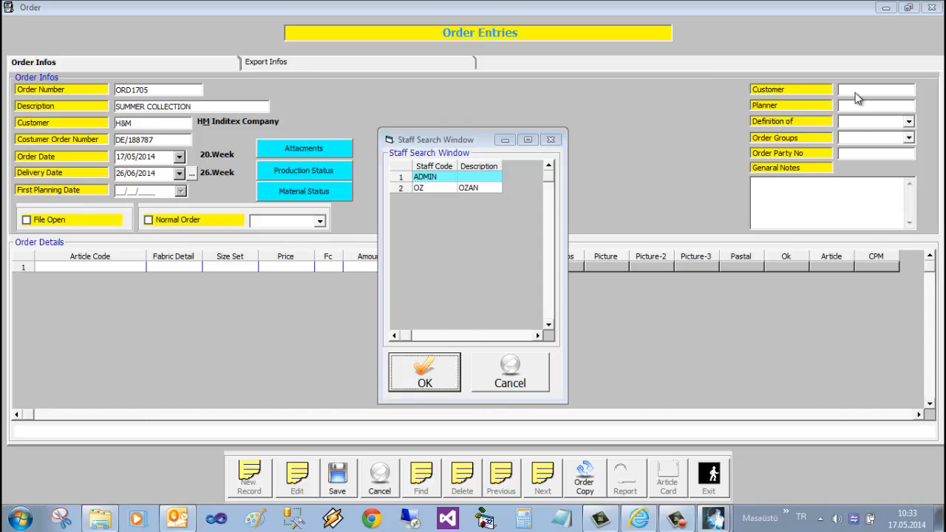
double_click(427, 186)
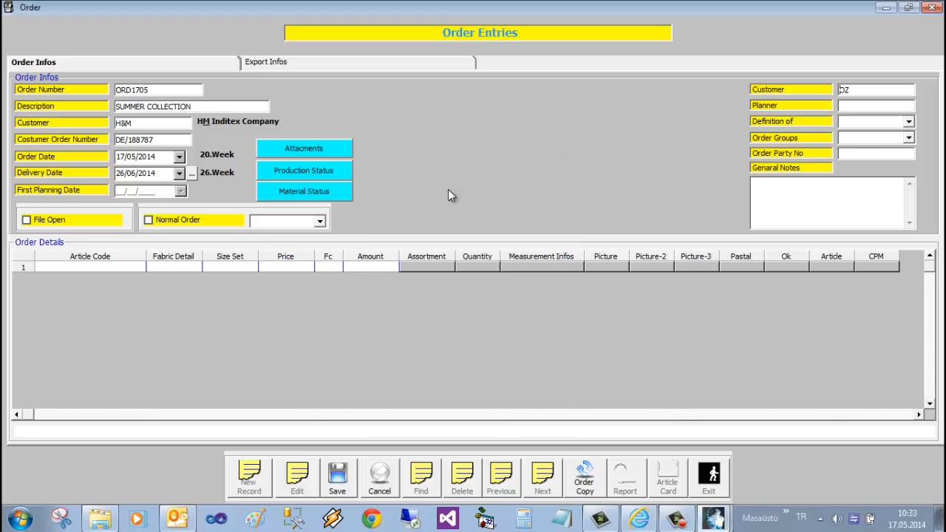
Step: Look up the staff list to assign ADMIN as planner, and set the order group to EXPORT
double_click(853, 109)
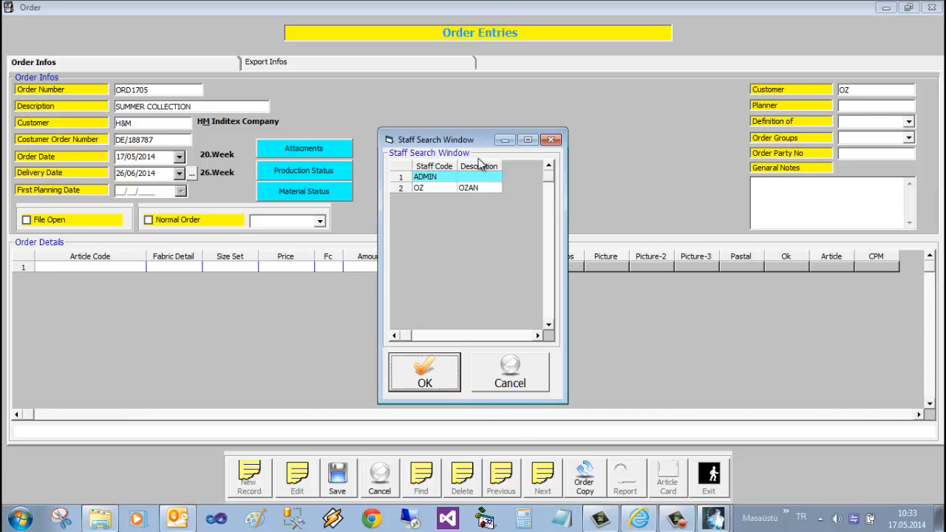
double_click(427, 176)
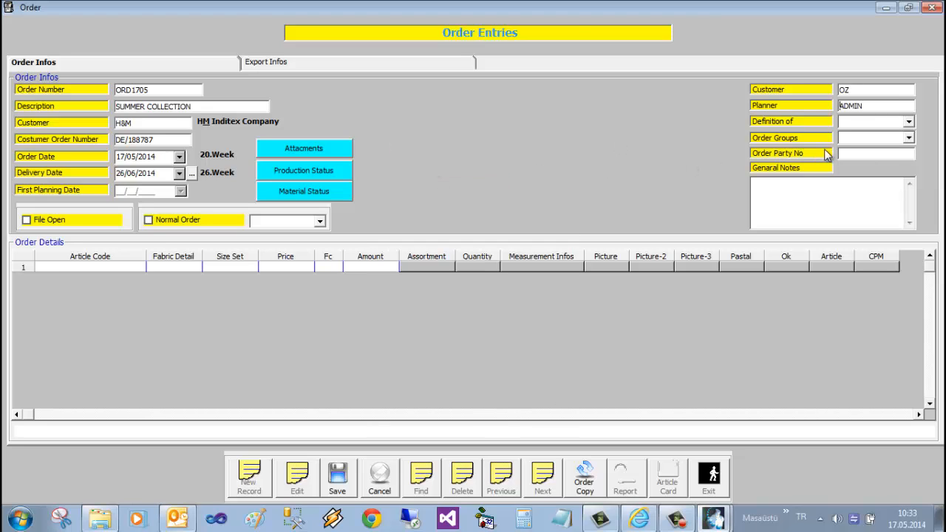
click(908, 123)
click(803, 121)
click(905, 139)
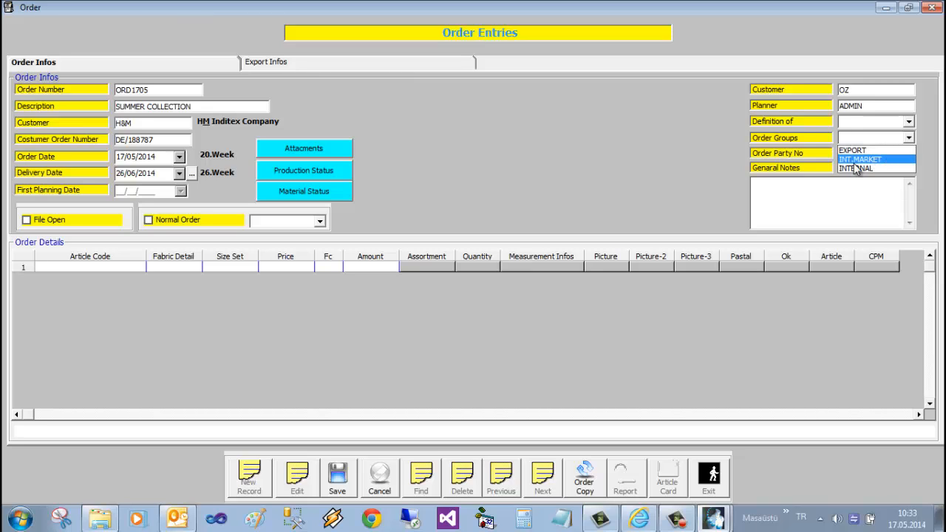
click(852, 150)
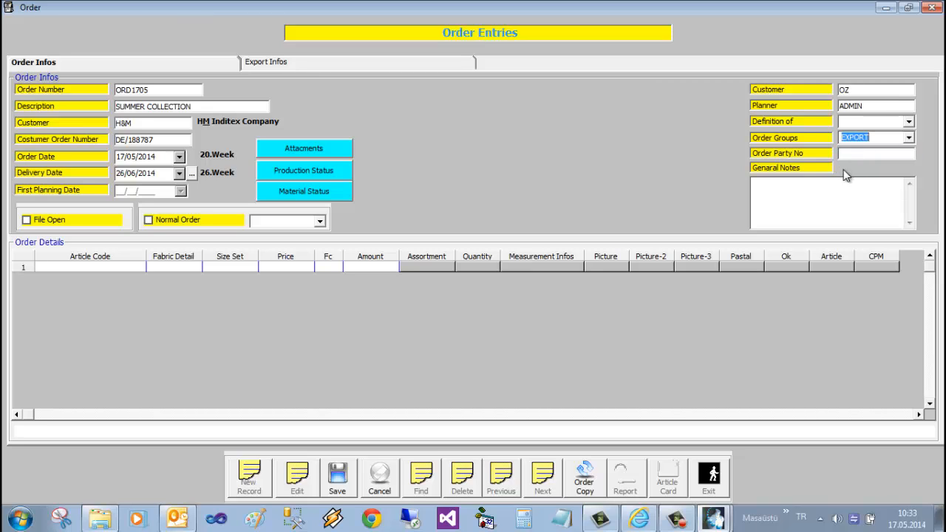
Step: Look up the article list and assign article TY10 to the first order detail line
click(109, 268)
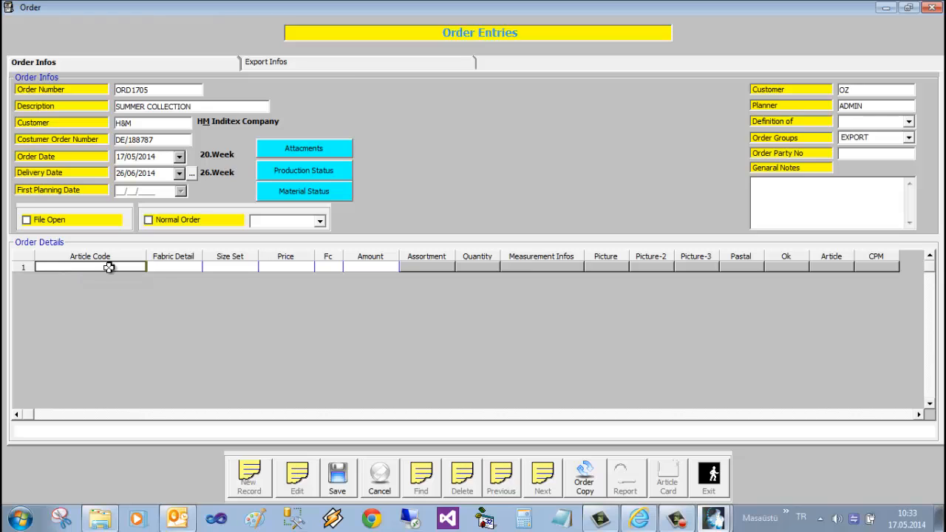
key(F10)
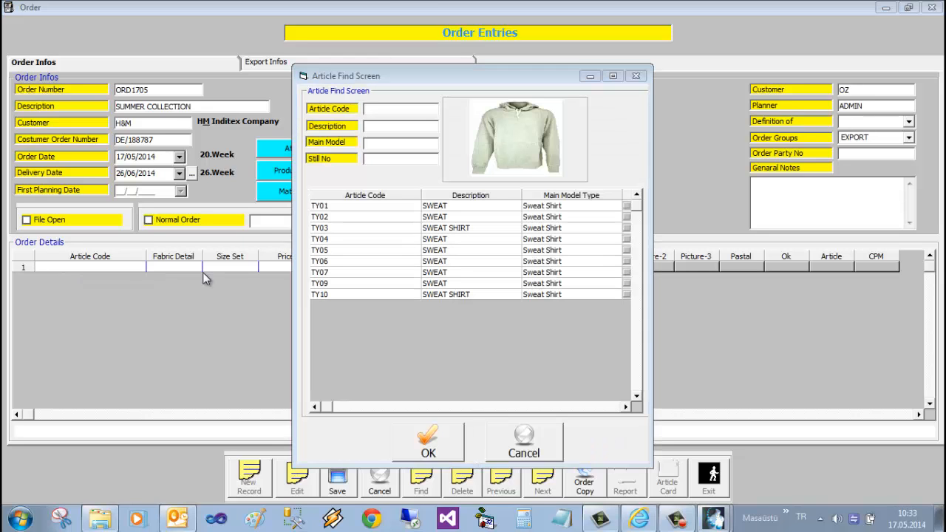
click(395, 294)
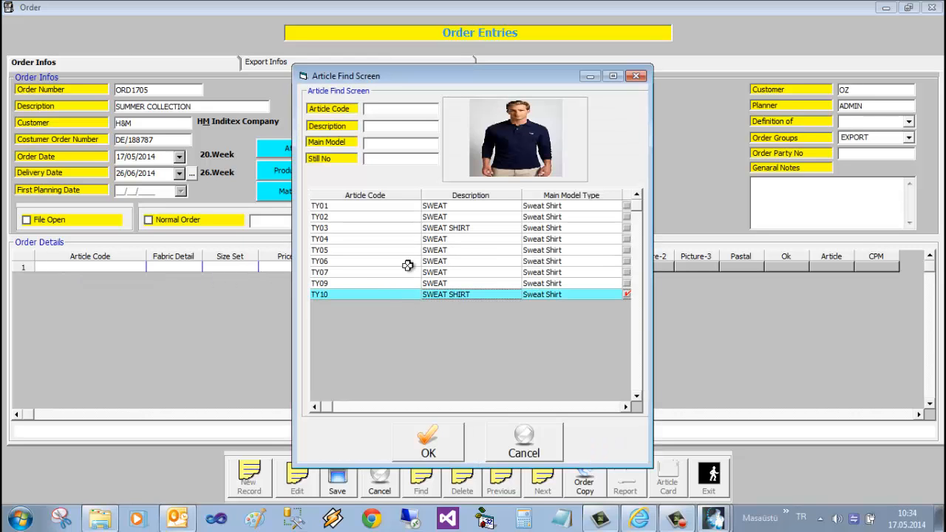
double_click(378, 295)
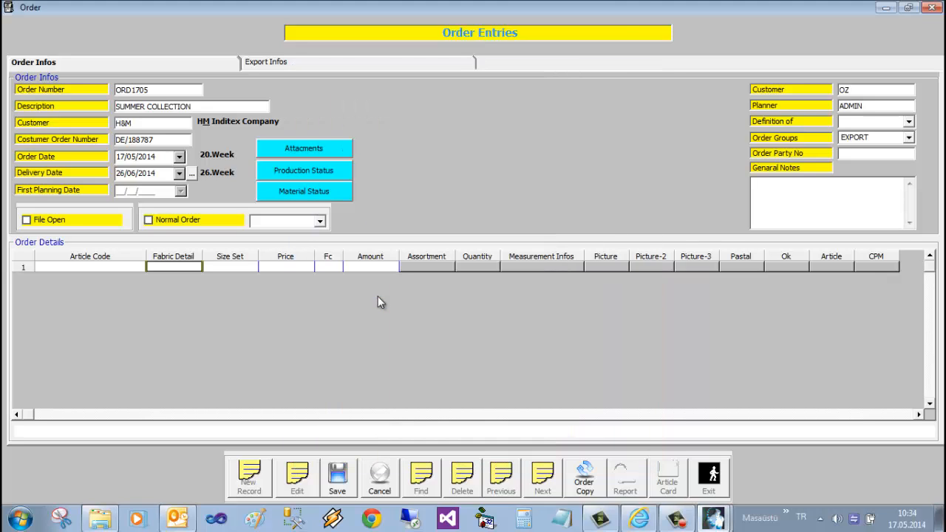
double_click(106, 266)
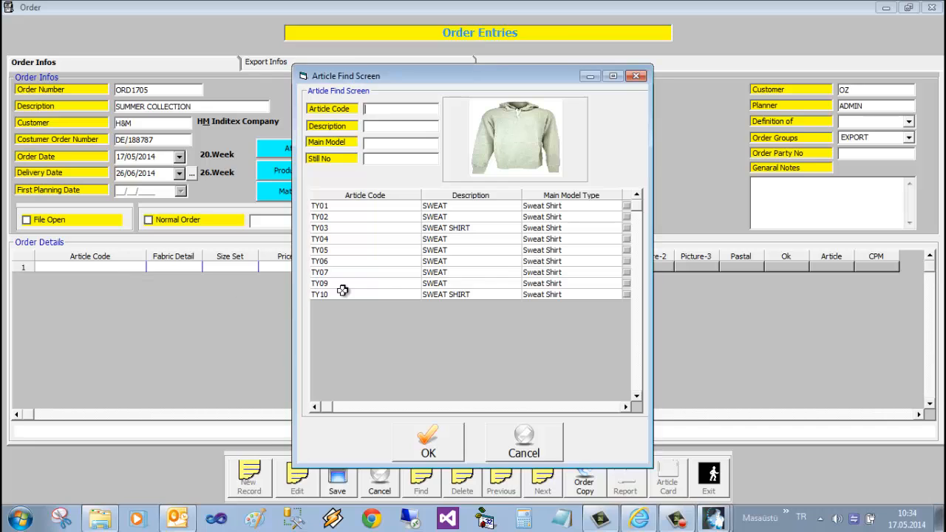
double_click(343, 292)
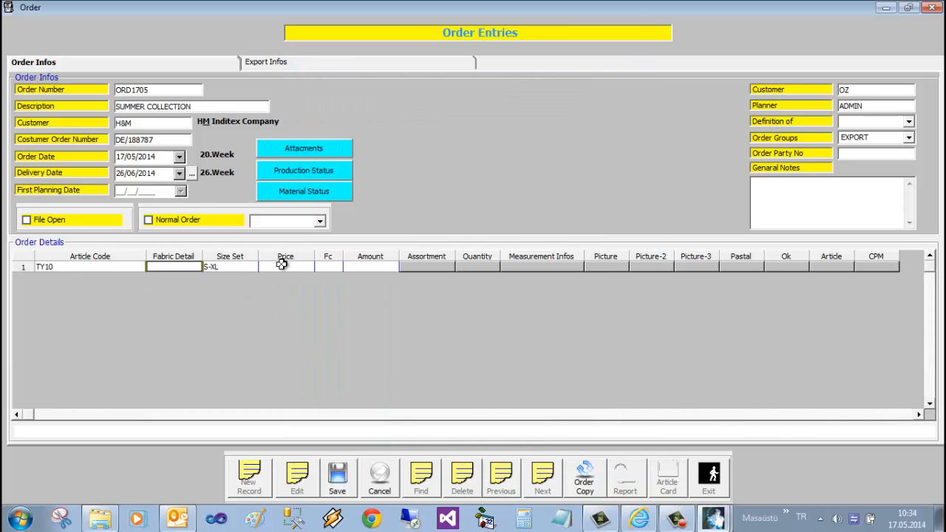
Step: Set the TY10 line's price to 5 with EUR as the currency
click(281, 266)
text(8)
key(Return)
key(Return)
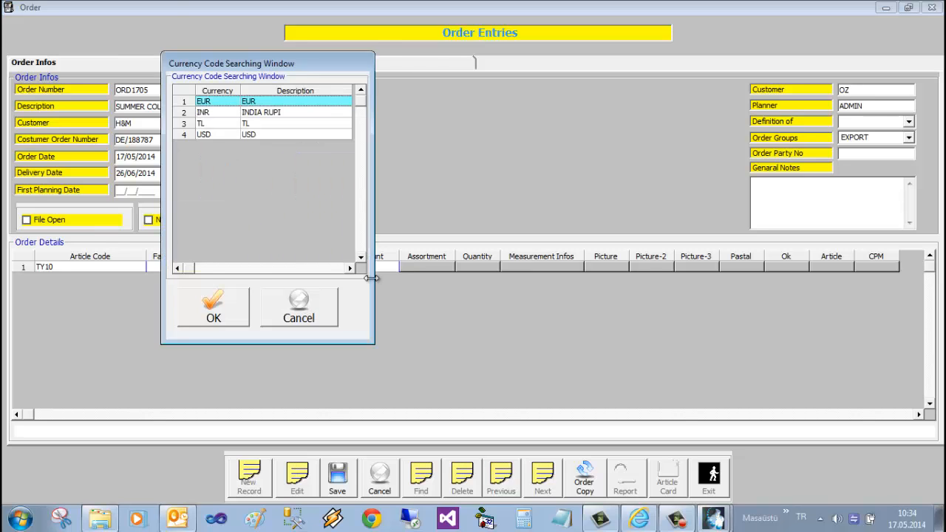
key(Return)
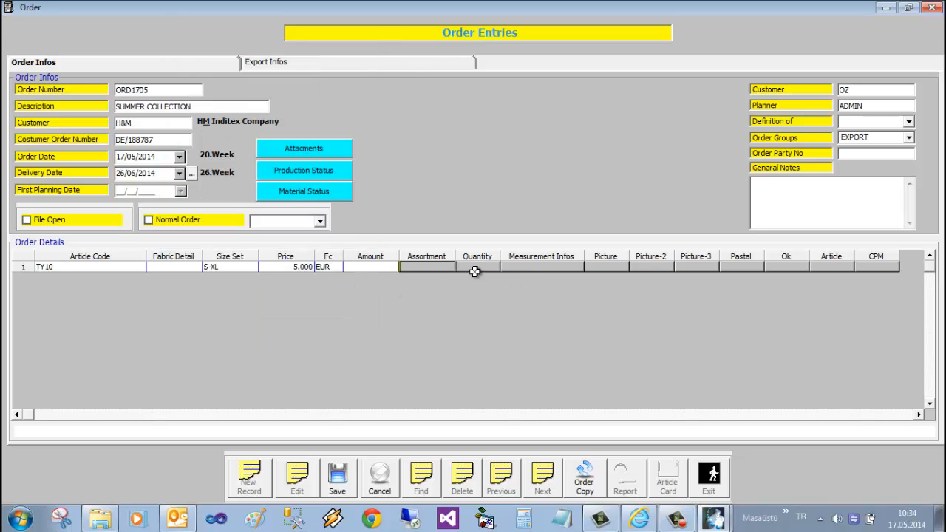
Step: Open the assortment of TY10 and start a new record with country code DE and assortment code 1
double_click(445, 267)
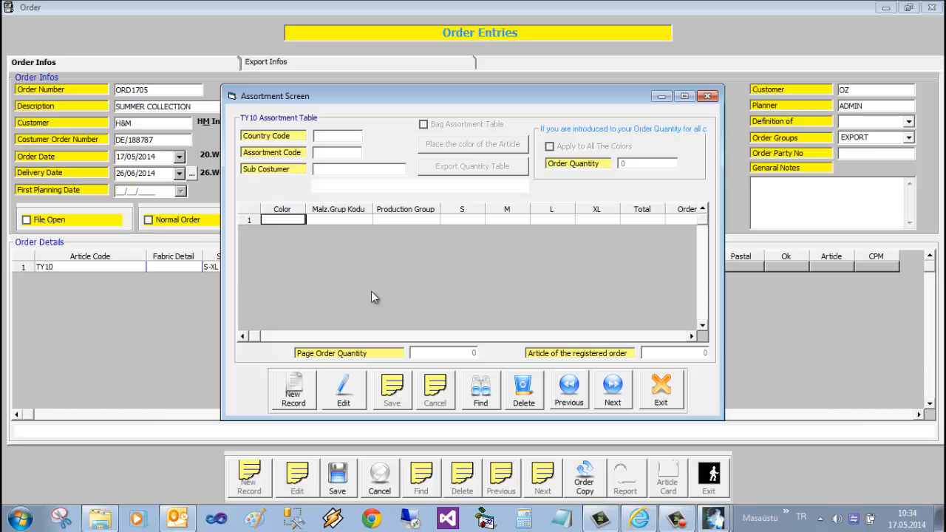
click(294, 399)
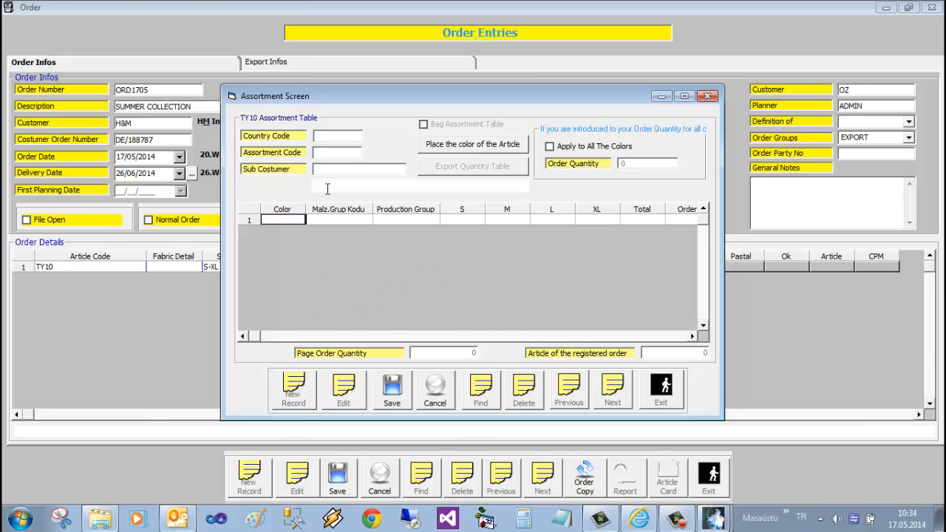
text(DE)
click(335, 149)
text(1)
Step: Enter BLUE as the first assortment color and accept the default material and production groups
text(BLU)
text(E)
key(Return)
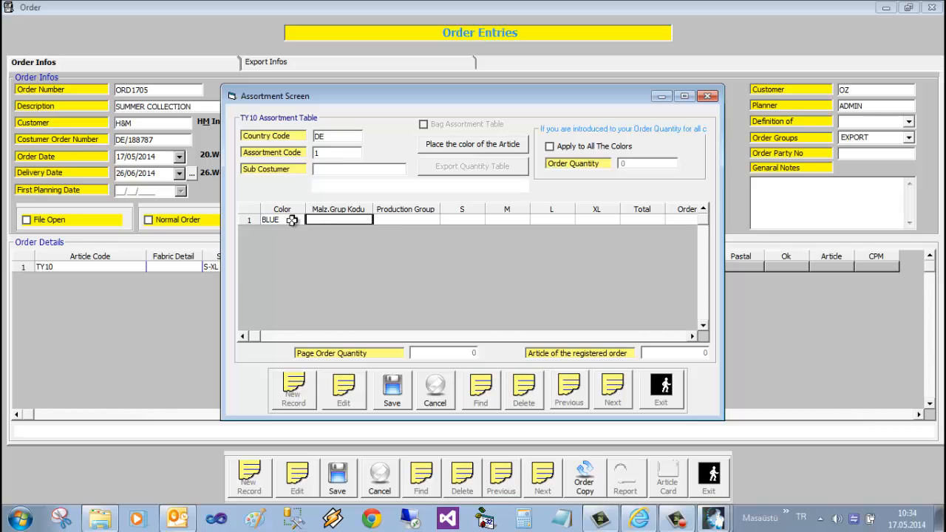
key(Return)
key(Return)
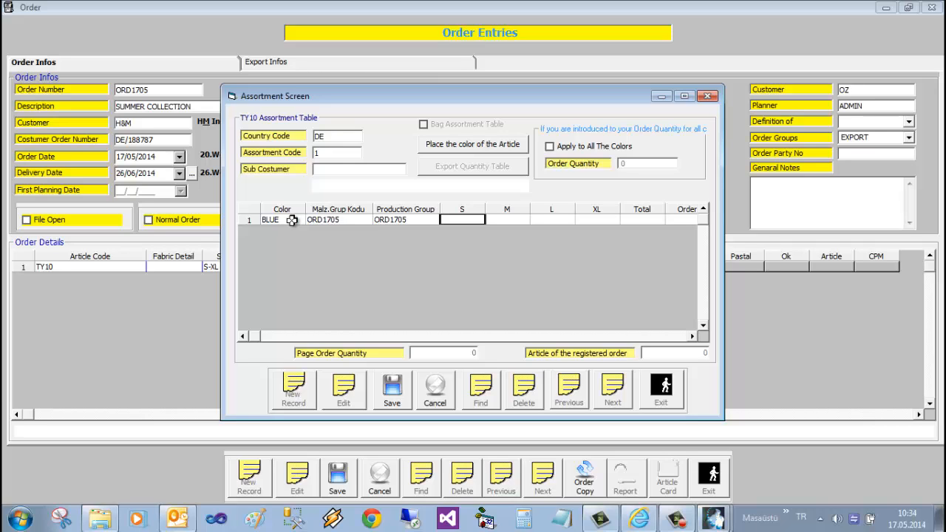
Step: Set the BLUE size ratio to S 1, M 2, L 1, XL 1 and its order quantity to 2,000
text(1)
key(Return)
text(2)
key(Return)
text(1)
key(Return)
text(1)
key(Return)
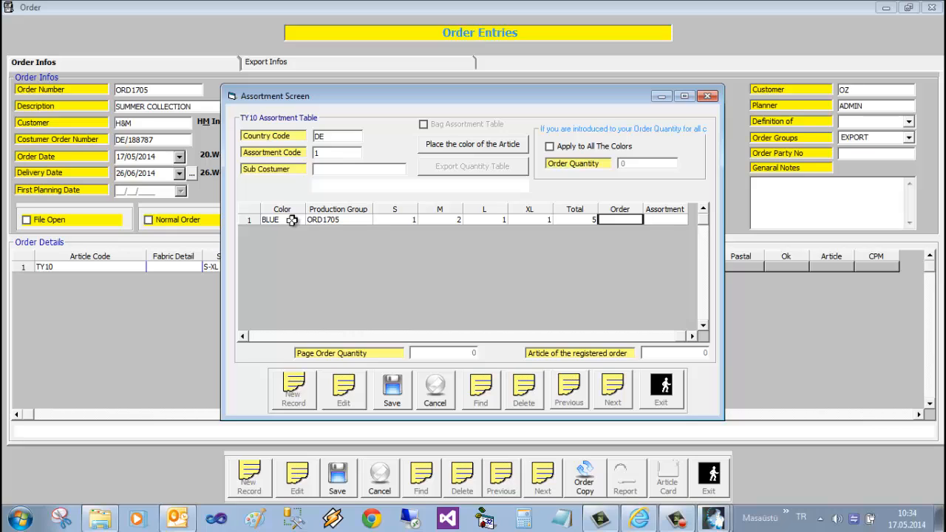
text(2000)
key(Return)
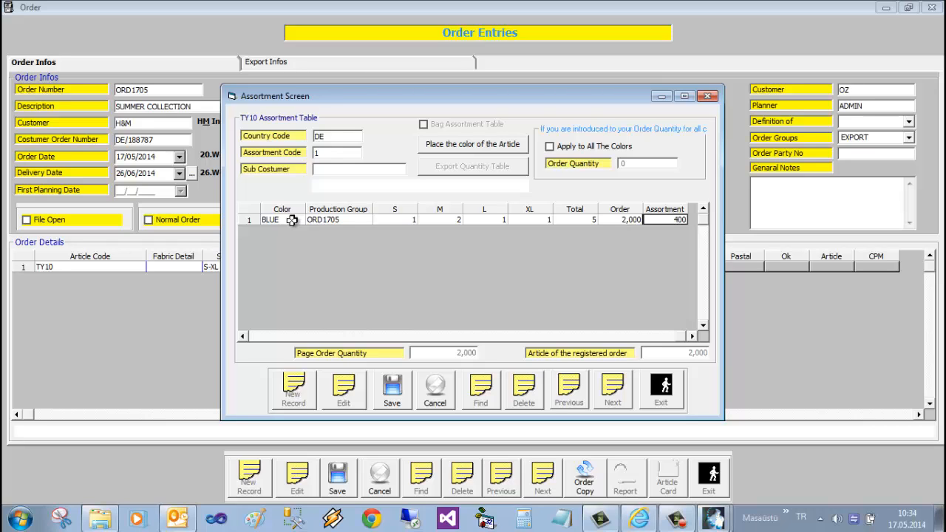
Step: Add a second assortment line for color YELLOW with the default material and production groups
key(Return)
text(YEL)
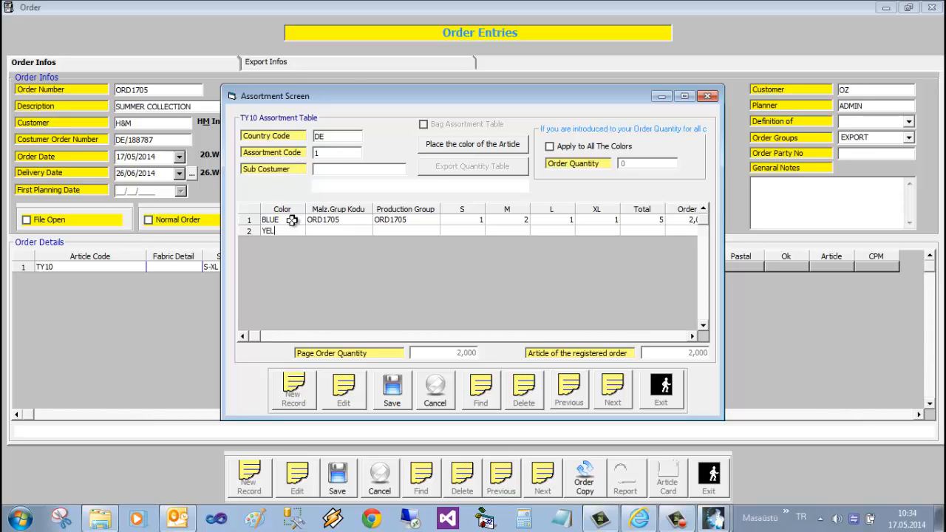
text(LOW)
key(Return)
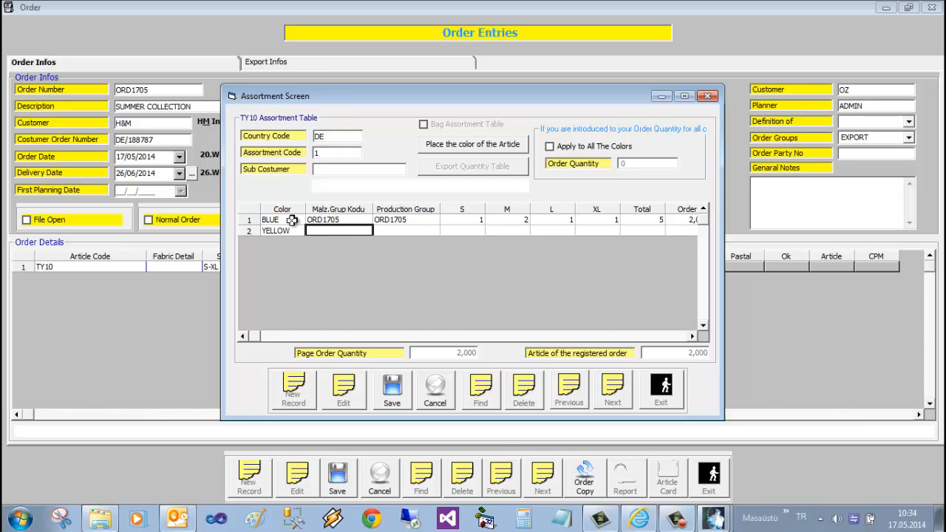
key(Return)
key(Return)
Step: Set the YELLOW size ratio to S 1, M 2, L 2, XL 1 and its order quantity to 1,800
text(1)
key(Return)
text(2)
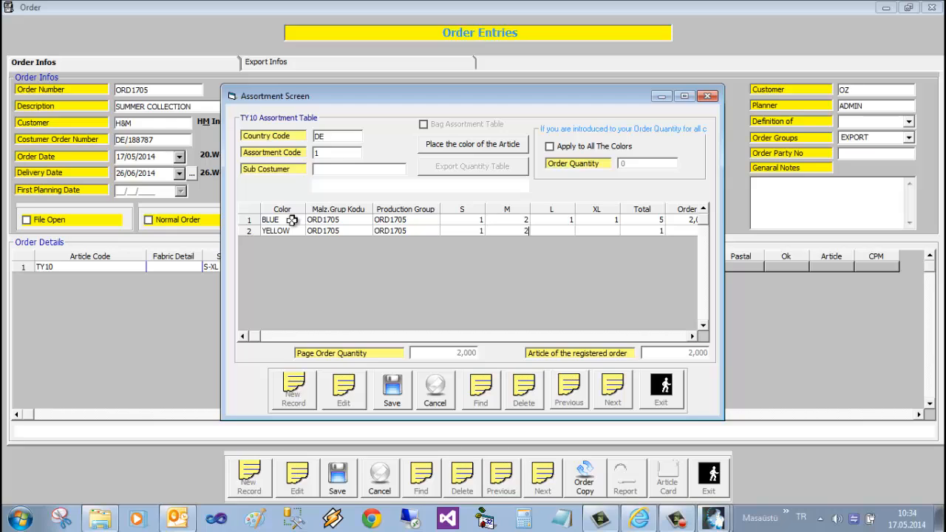
key(Return)
text(2)
key(Return)
text(1)
key(Return)
key(Return)
text(1,800)
key(Return)
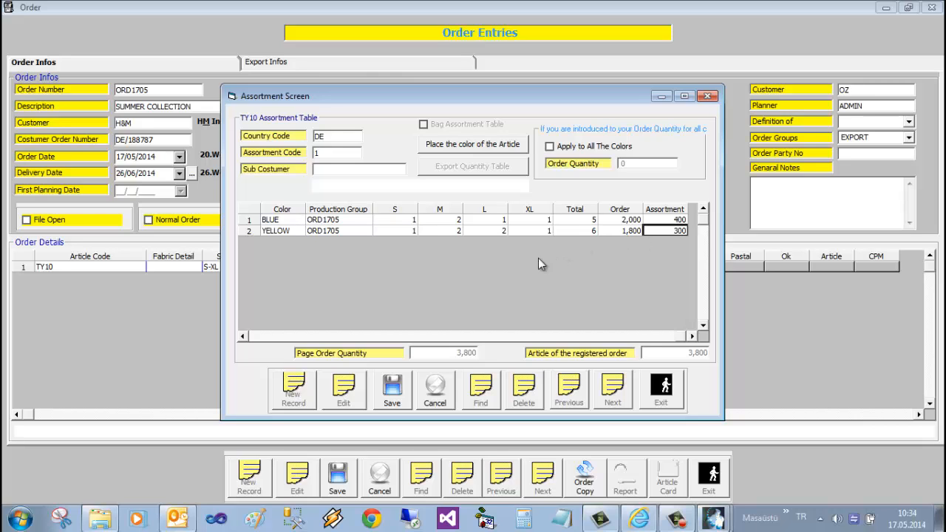
Step: Save the DE assortment and export it to the quantity table, closing the assortment screen
click(391, 388)
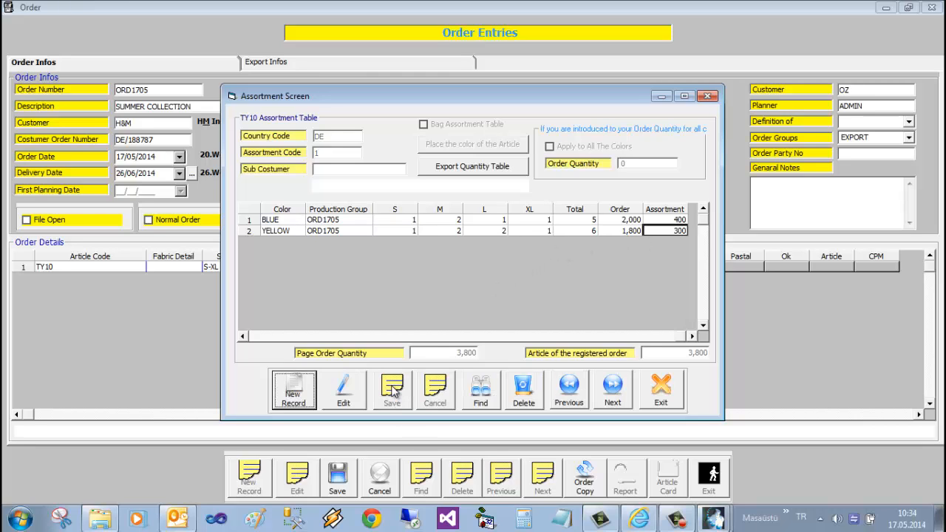
click(487, 170)
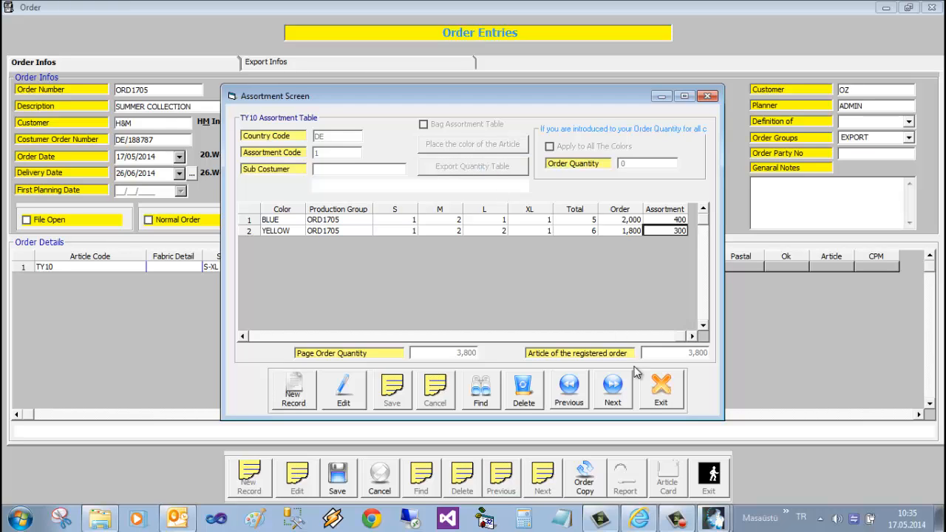
click(660, 388)
Step: Open the order quantities of TY10 and copy the DE record, choosing UK as the copy's country code
click(485, 269)
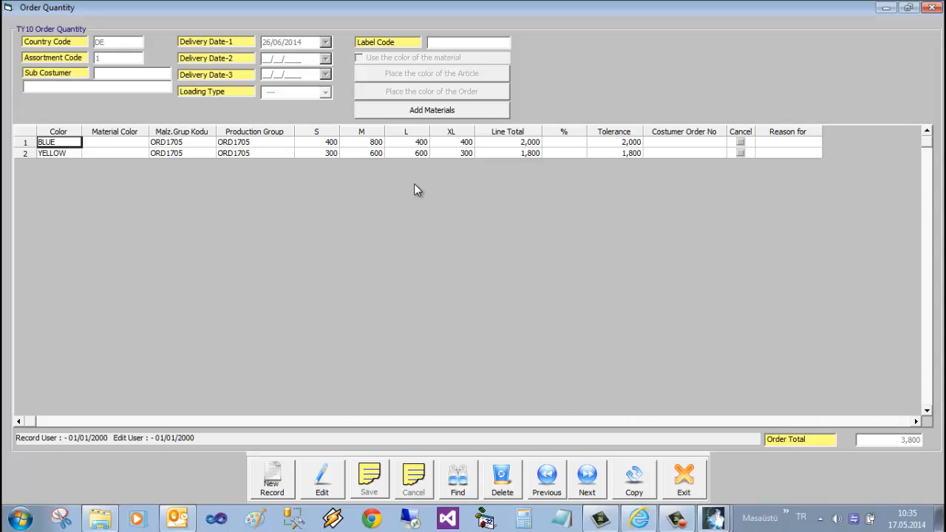
click(636, 484)
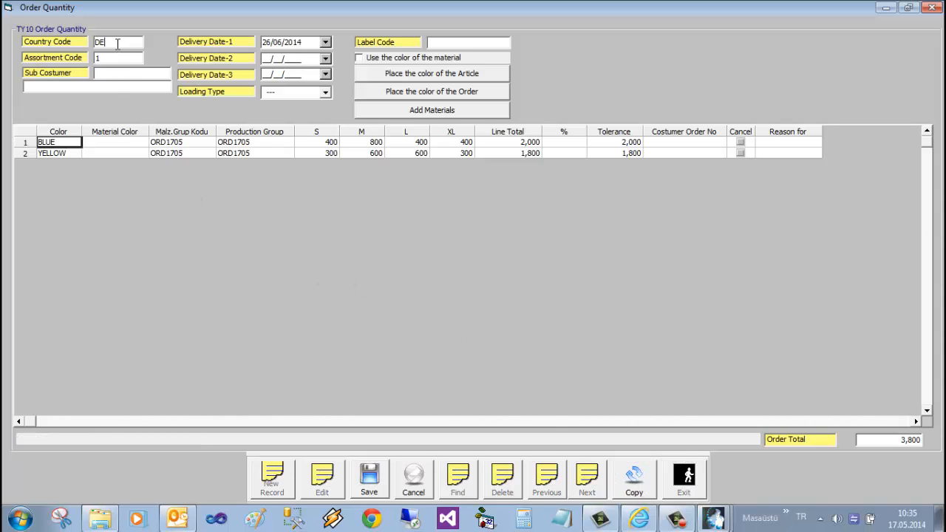
drag(117, 43, 53, 55)
key(Delete)
key(Return)
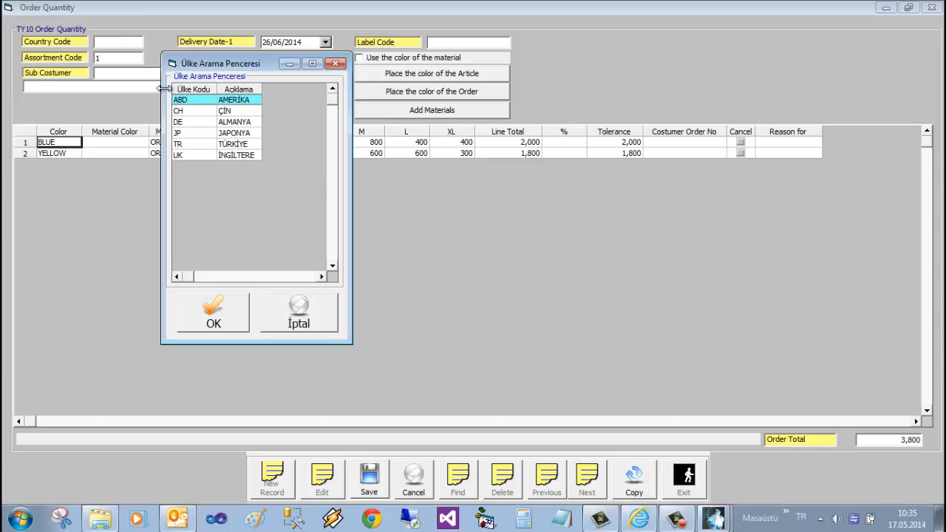
double_click(195, 155)
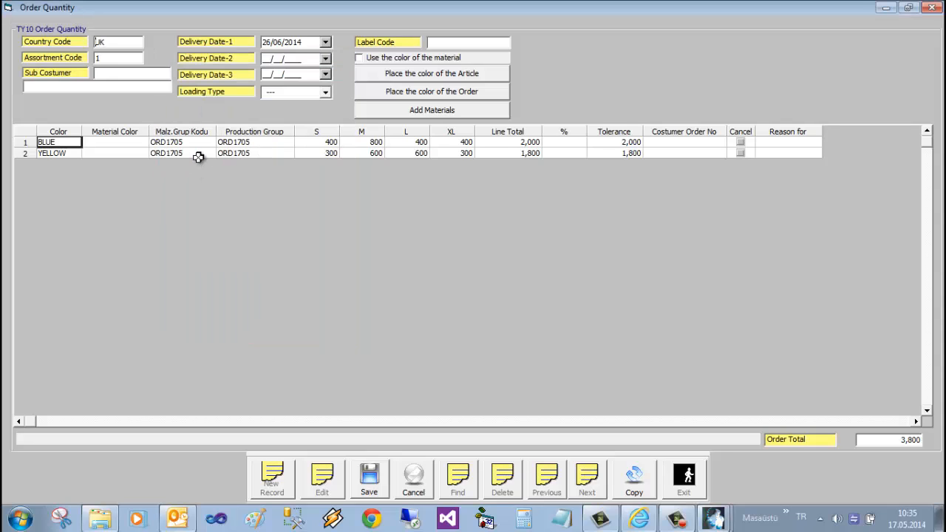
Step: Set the BLUE size M quantity to 700 and save the UK order quantity record
click(366, 143)
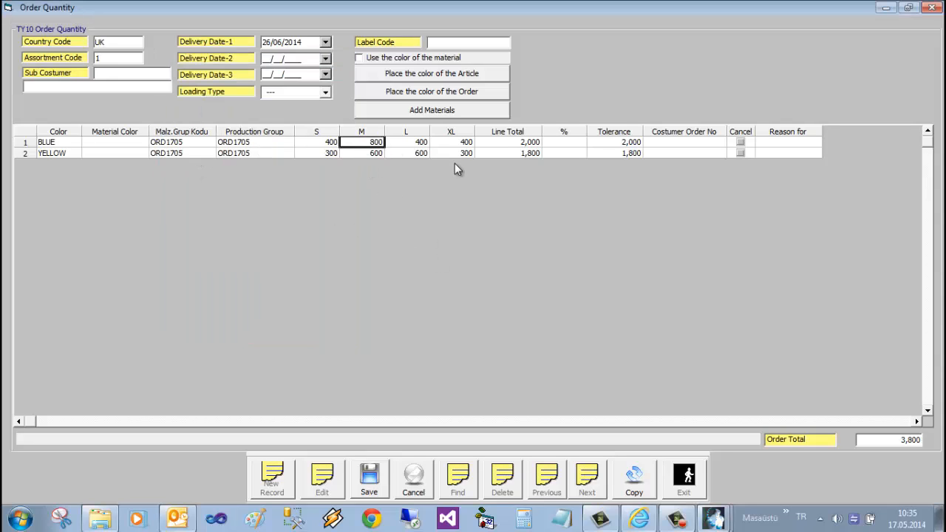
key(Return)
text(0700)
key(Return)
click(383, 477)
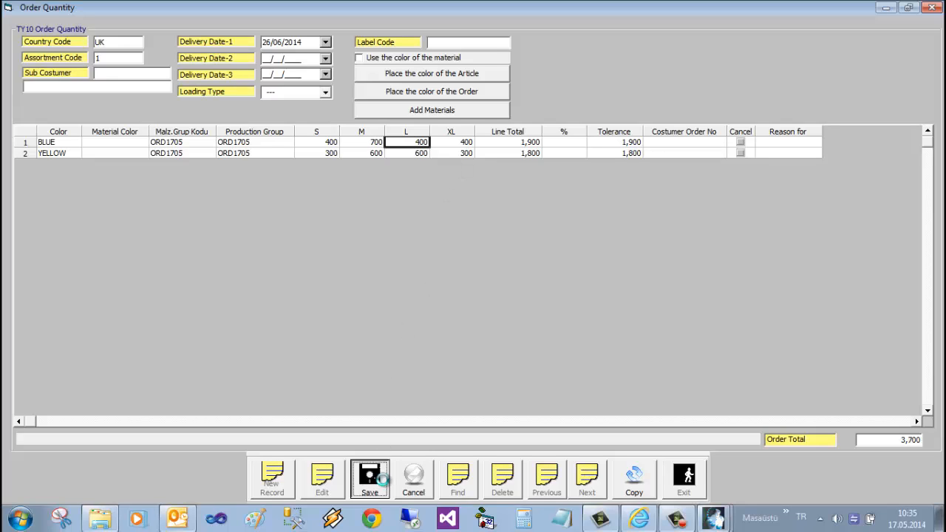
Step: Find the UK quantity record, set a 5% tolerance on both the BLUE and YELLOW lines, and save it
click(460, 481)
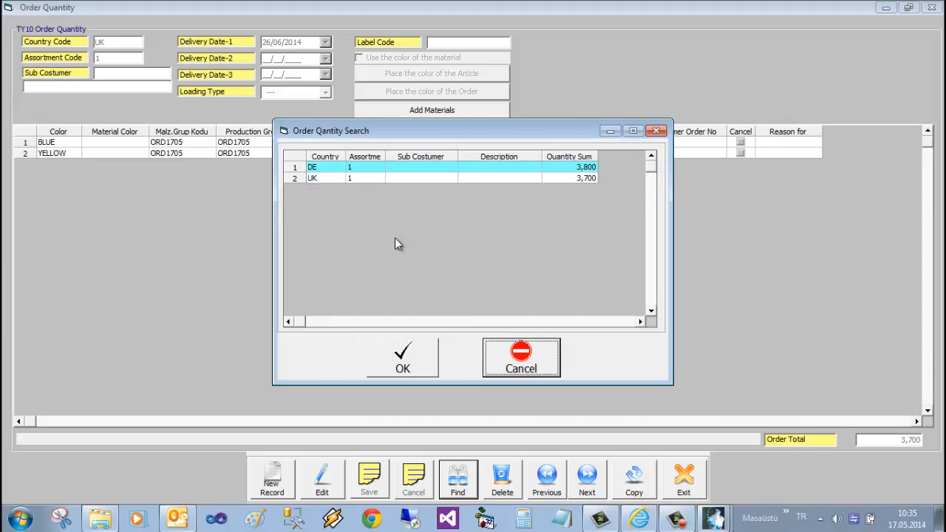
double_click(338, 179)
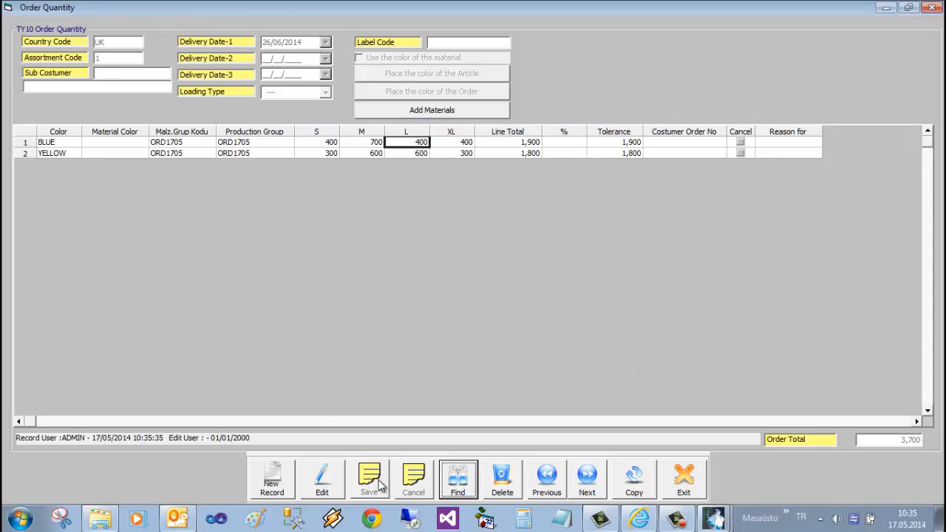
click(325, 479)
click(565, 141)
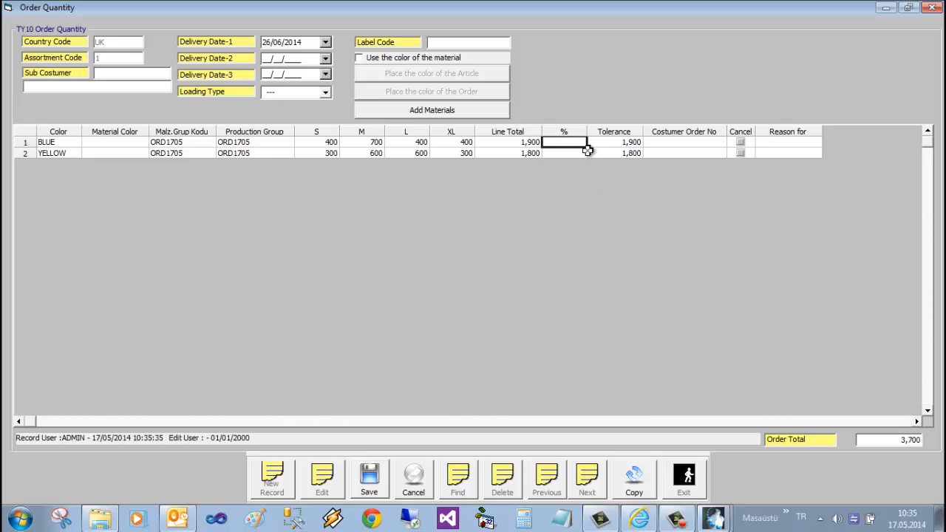
text(5)
click(588, 151)
text(5)
key(Tab)
click(370, 477)
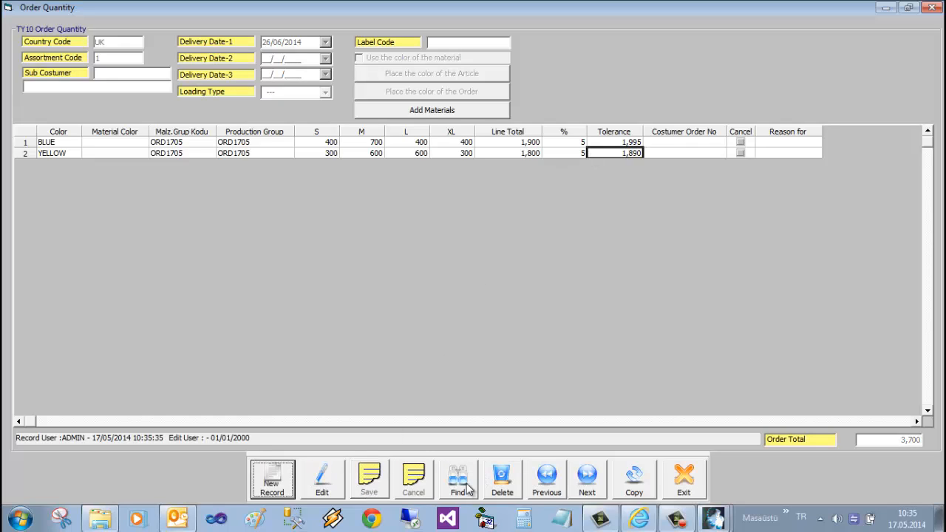
Step: Find the DE quantity record, set a 5% tolerance on the BLUE and YELLOW lines, save it and close the order quantities
click(464, 486)
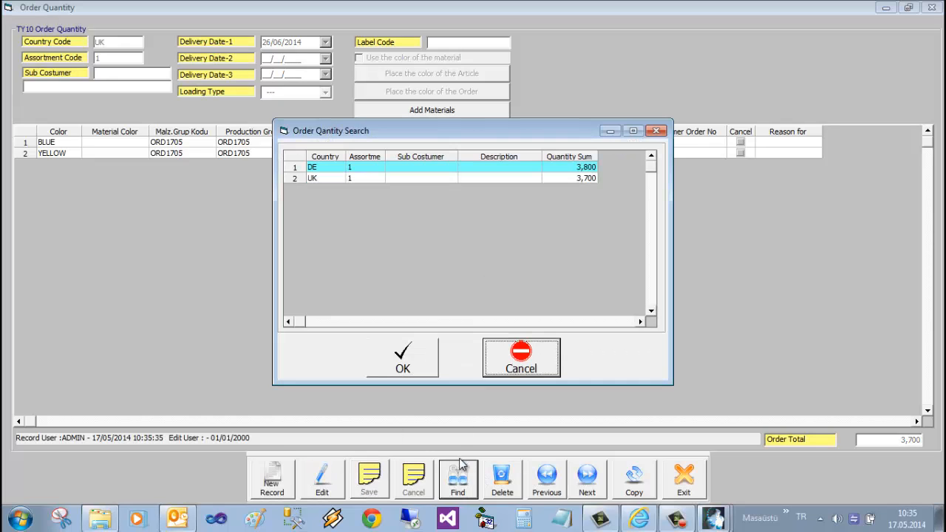
double_click(330, 168)
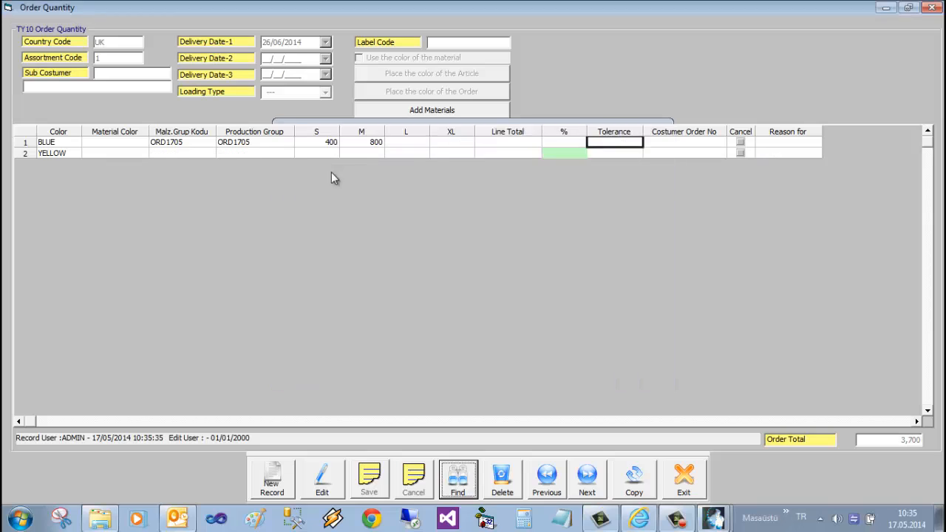
click(324, 480)
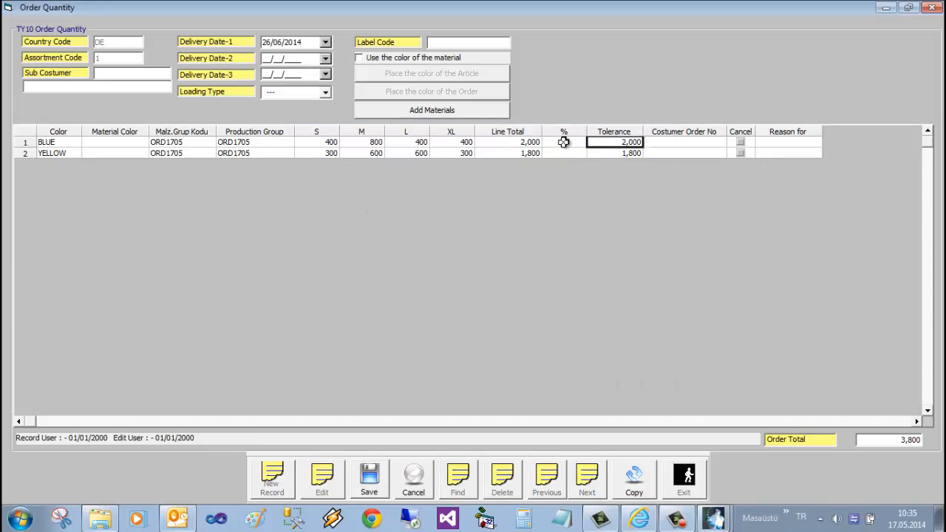
click(564, 141)
text(5)
key(Down)
text(5)
key(Tab)
click(369, 478)
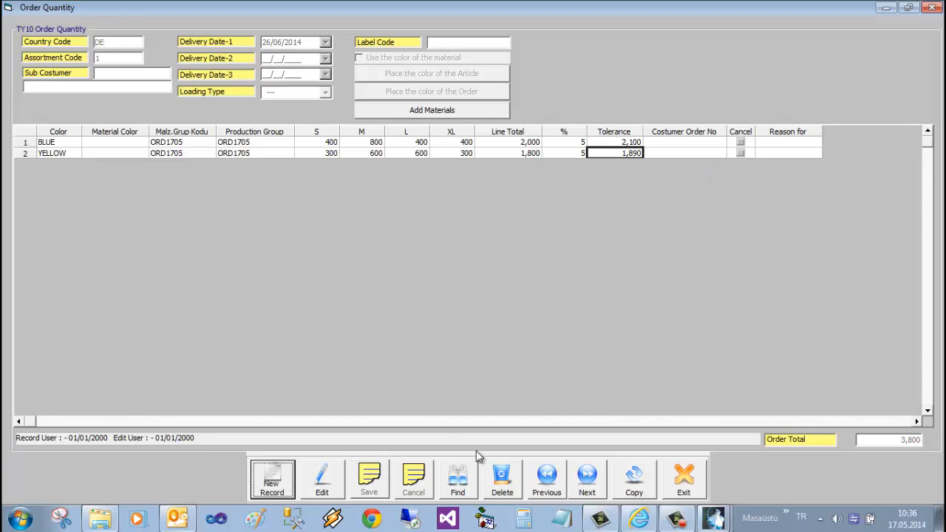
click(670, 475)
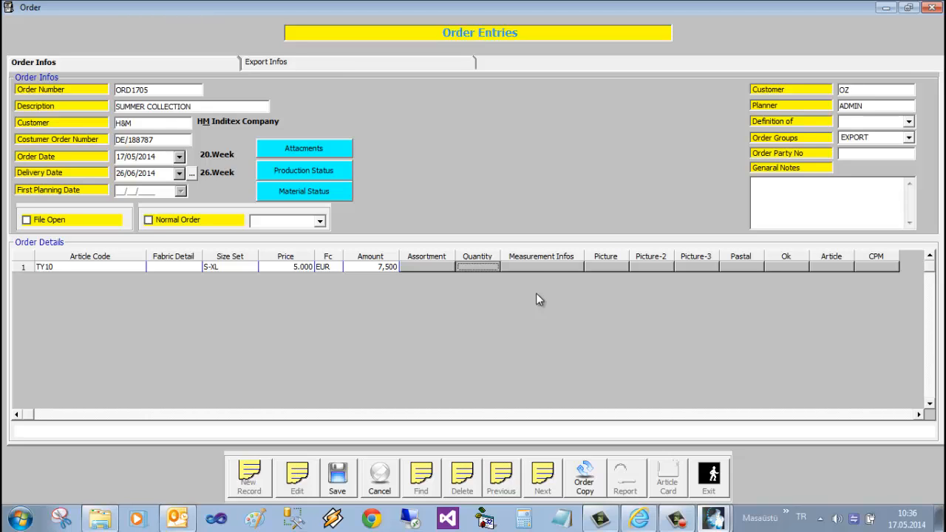
Step: Copy the model card measurements into TY10's measurement infos, set the arm length to 3 for sizes S, M, L and XL, and save
click(542, 266)
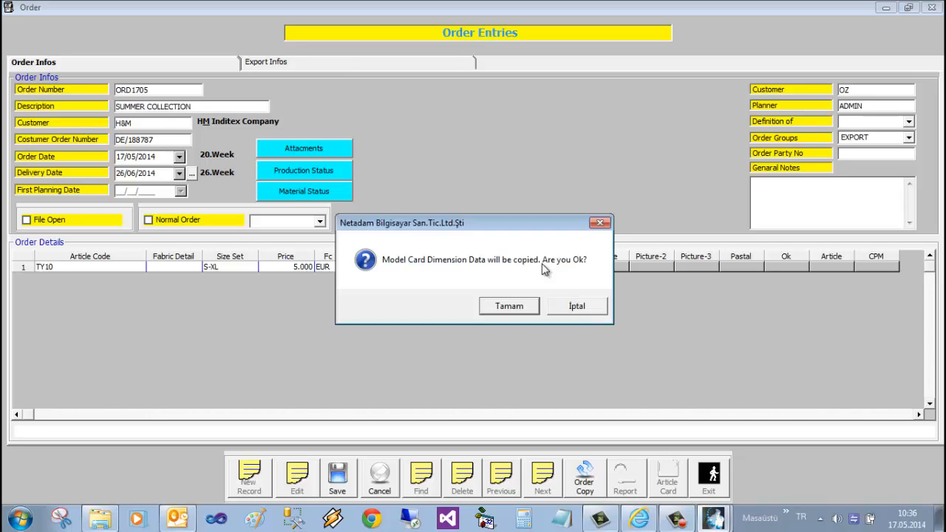
click(509, 307)
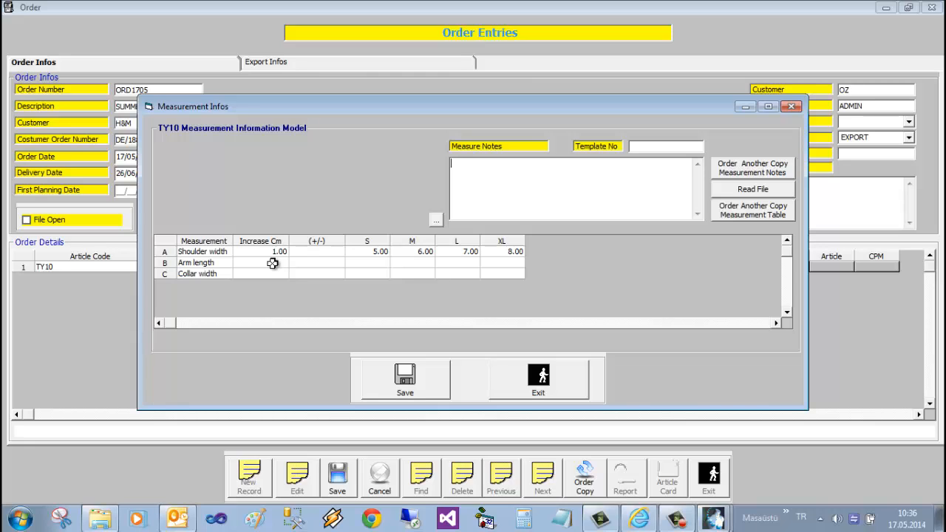
click(376, 262)
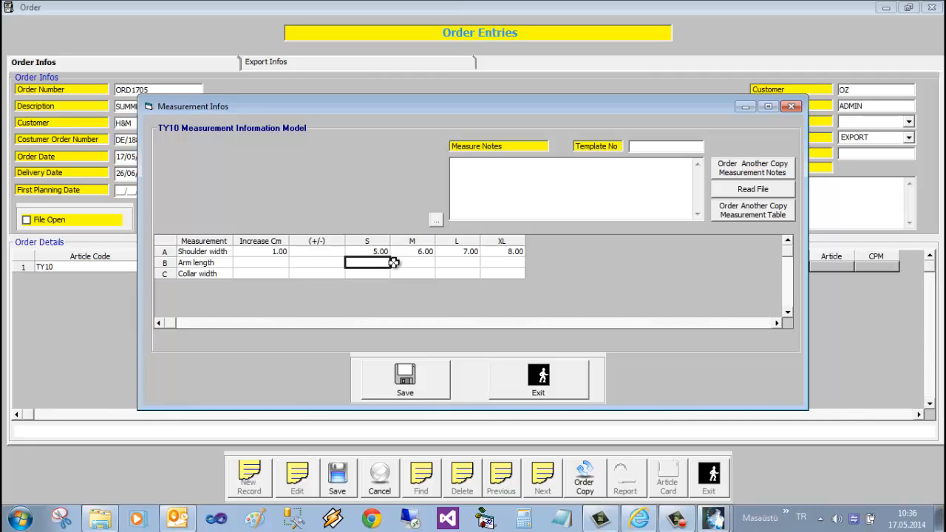
text(3)
click(411, 263)
text(3)
click(453, 262)
text(3)
click(509, 262)
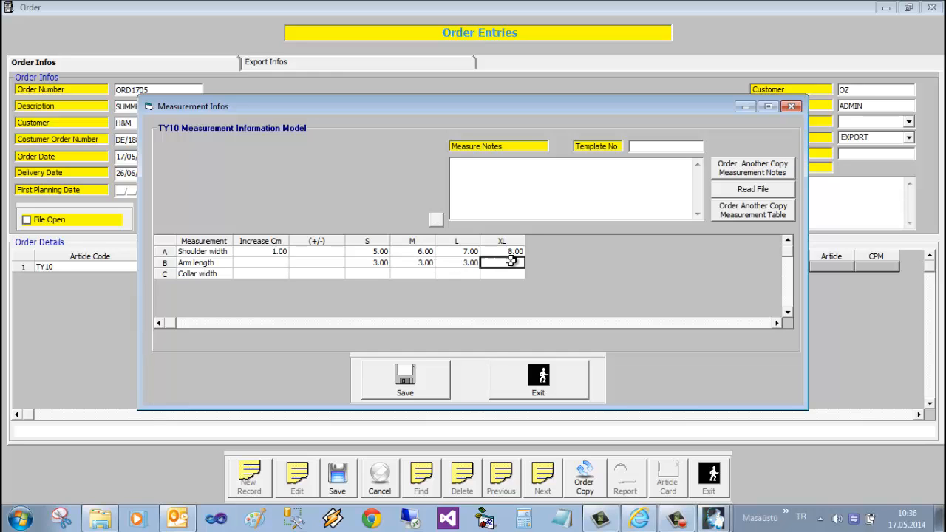
text(3)
click(412, 382)
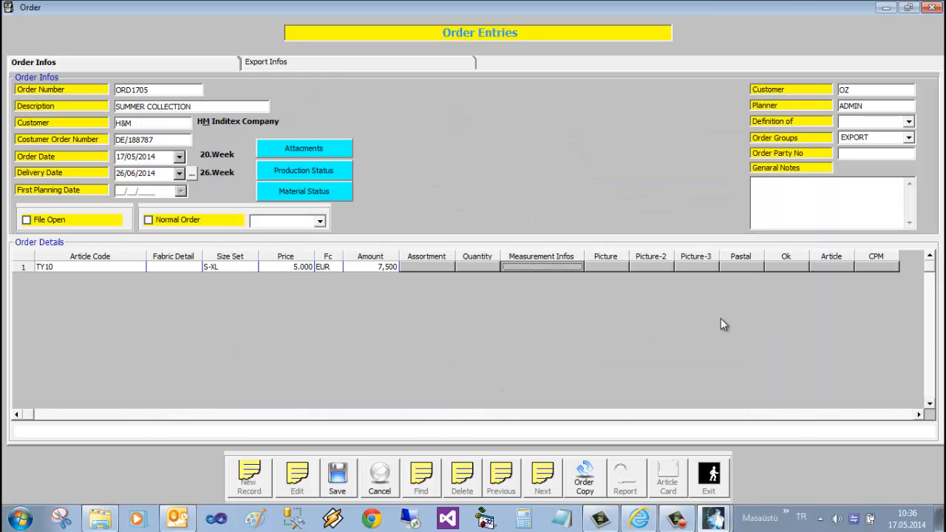
Step: Copy the OK headers for TY10, mark Color Ok and Size Set Ok as approved, add the critique note "FDFDFDFD", and save
click(782, 267)
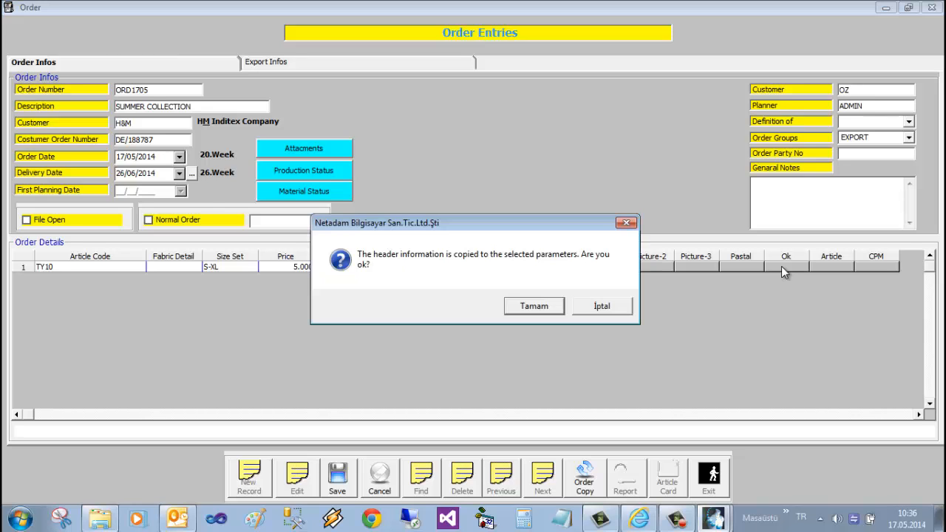
click(539, 303)
click(378, 173)
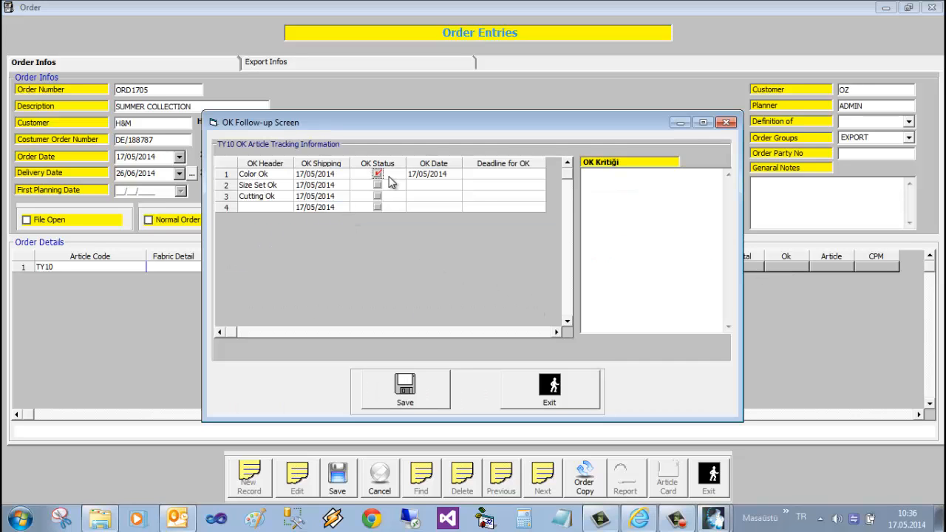
click(627, 185)
text(FDFDFDFD)
click(379, 185)
click(428, 399)
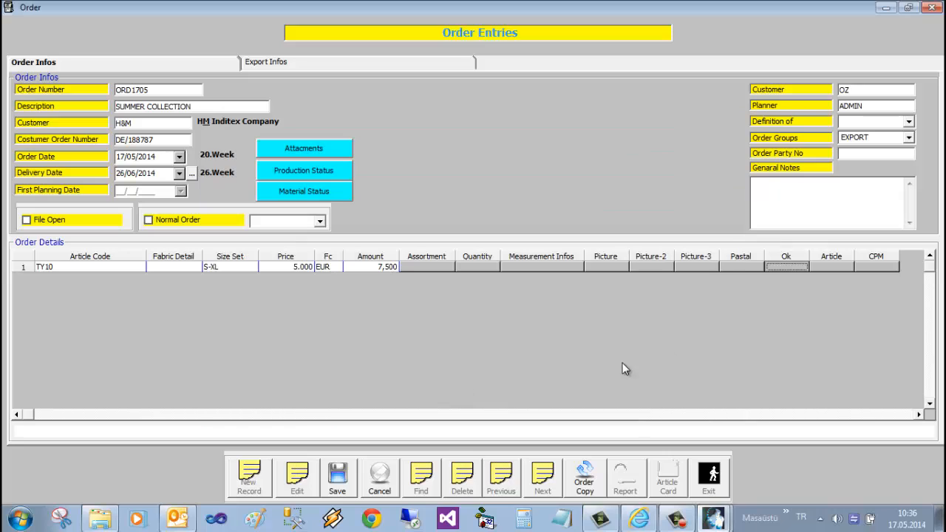
Step: In TY10's order model details, add a Print process at place SHOULDER with dimensions 10X10X10 and colour YELLOW
double_click(828, 267)
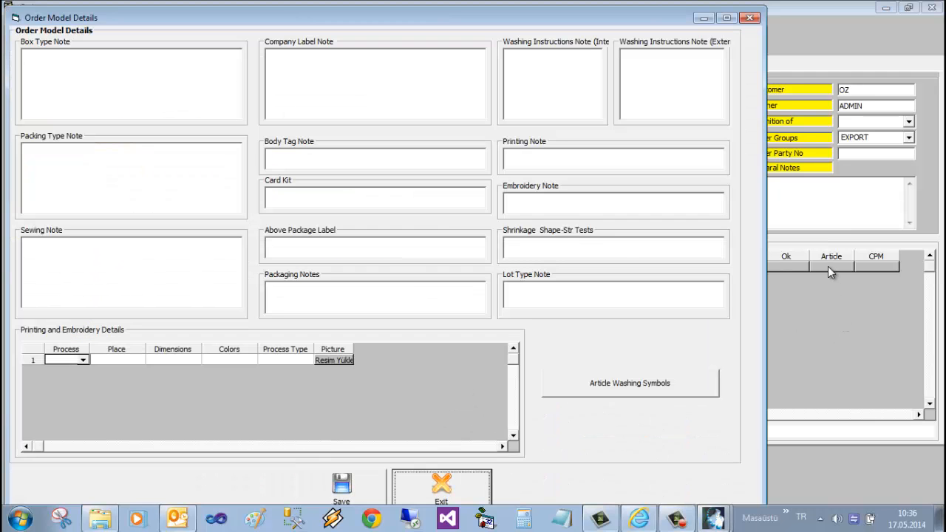
click(73, 62)
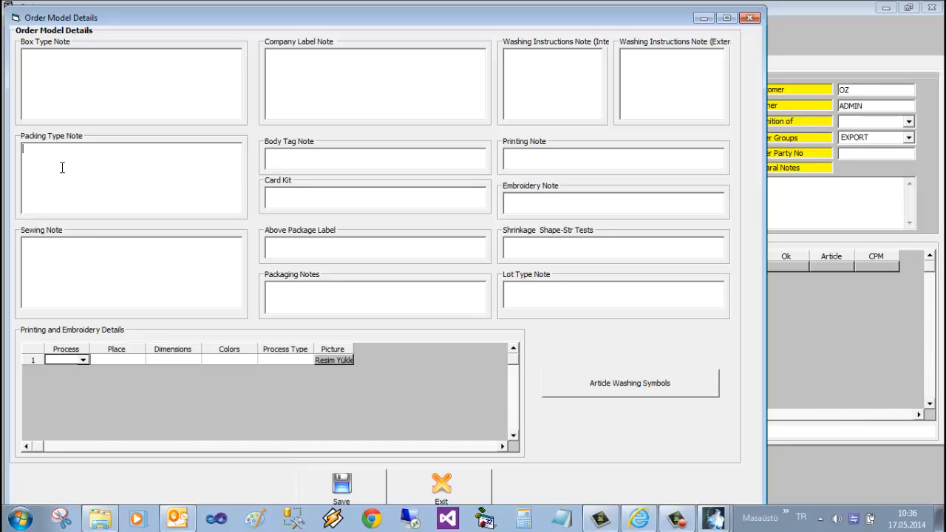
click(74, 290)
click(83, 361)
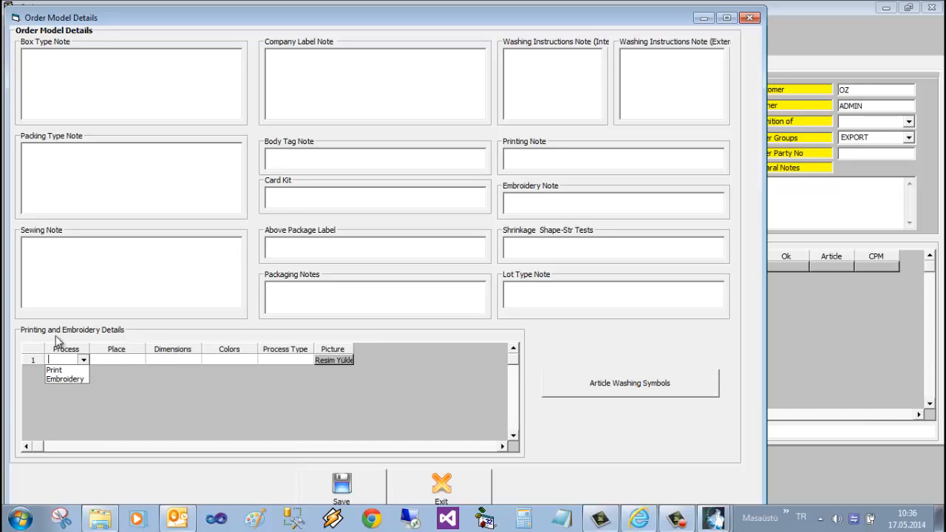
click(58, 371)
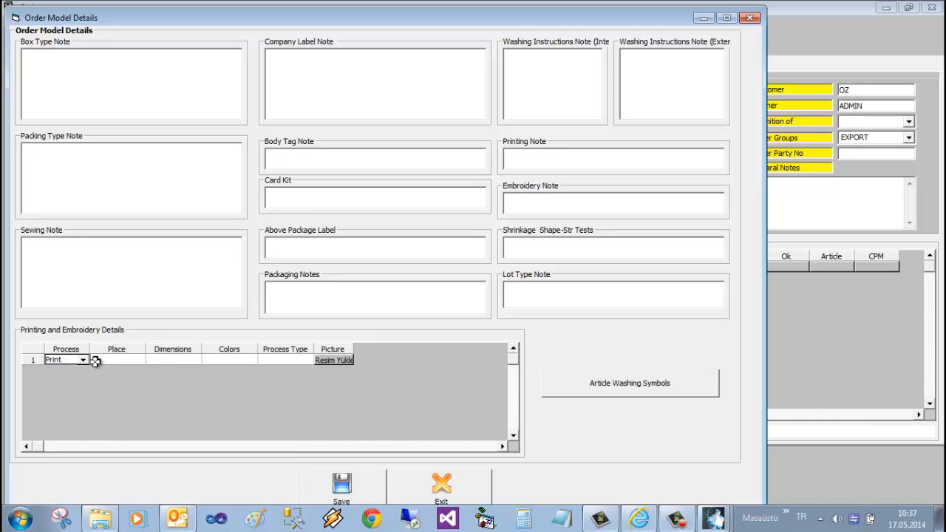
click(110, 358)
text(SHOULDER)
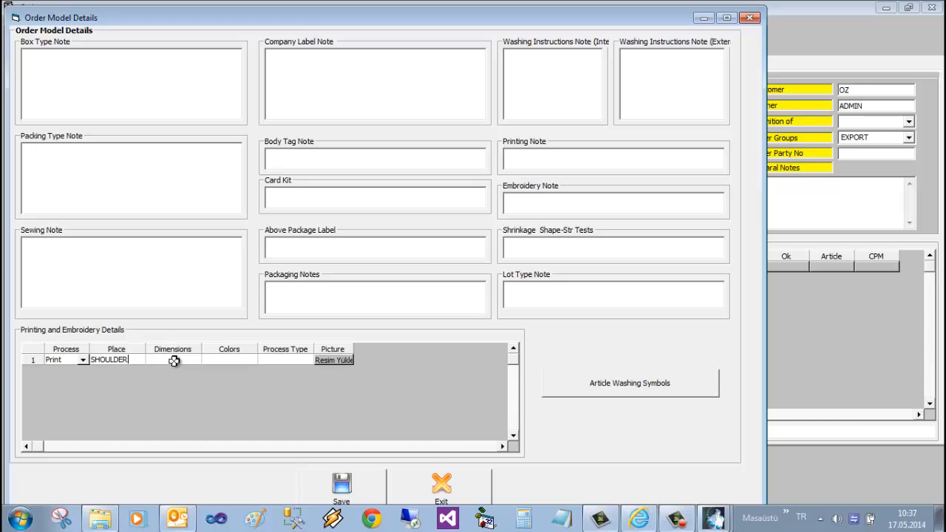
click(182, 358)
text(10X10X10)
click(239, 358)
text(YELLOW)
click(273, 356)
Step: Load the picture 1ZARA.jpg for the Print row and close the picture window
click(341, 359)
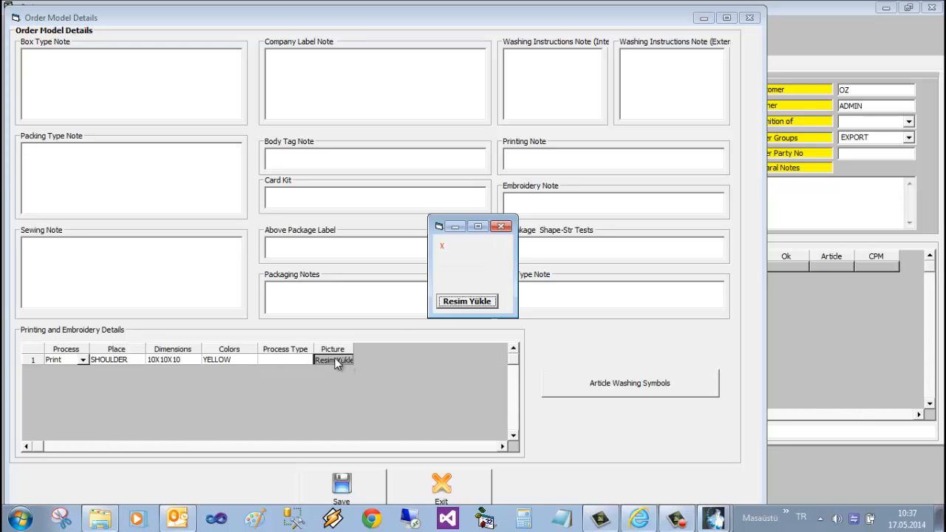
click(459, 305)
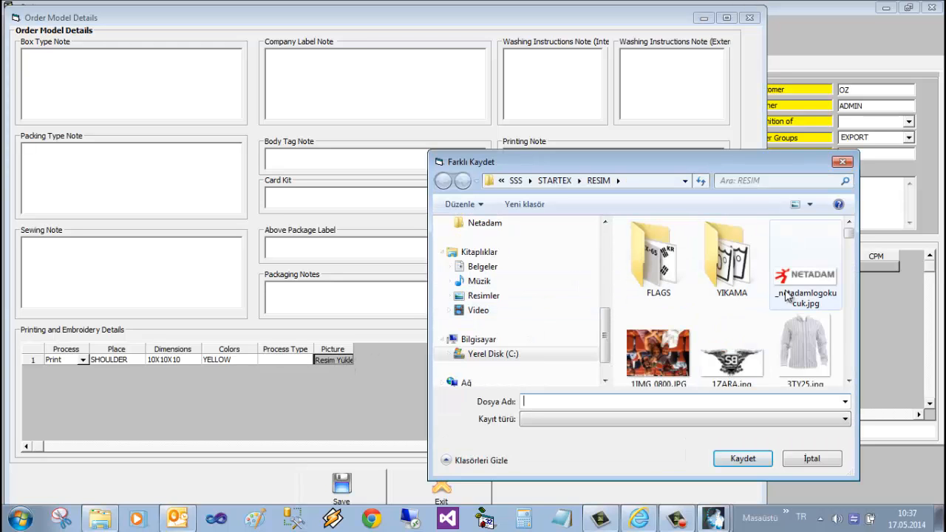
double_click(715, 344)
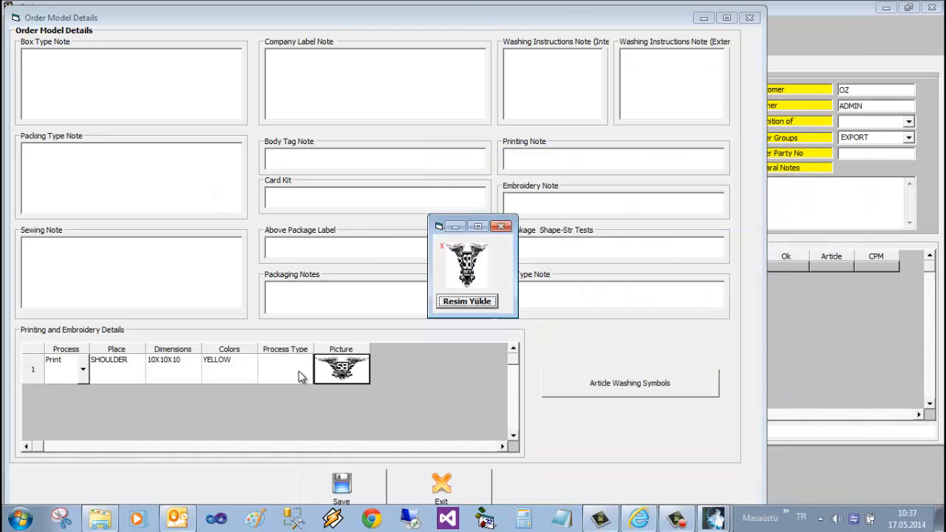
click(501, 226)
Step: Add a second process row for Embroidery with place SHOULEDER, dimensions 10X10X10 and colour BLUE
click(116, 372)
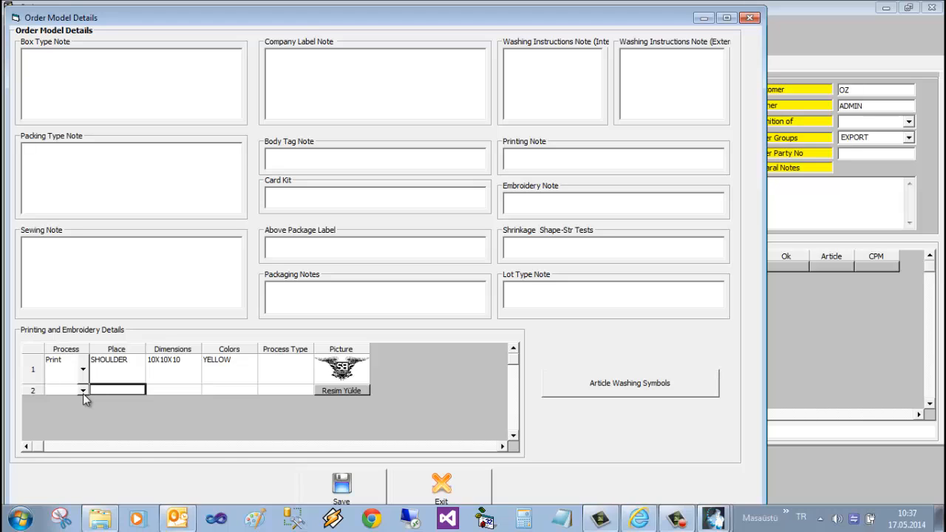
click(83, 392)
click(124, 390)
text(SHOULEDR)
click(173, 389)
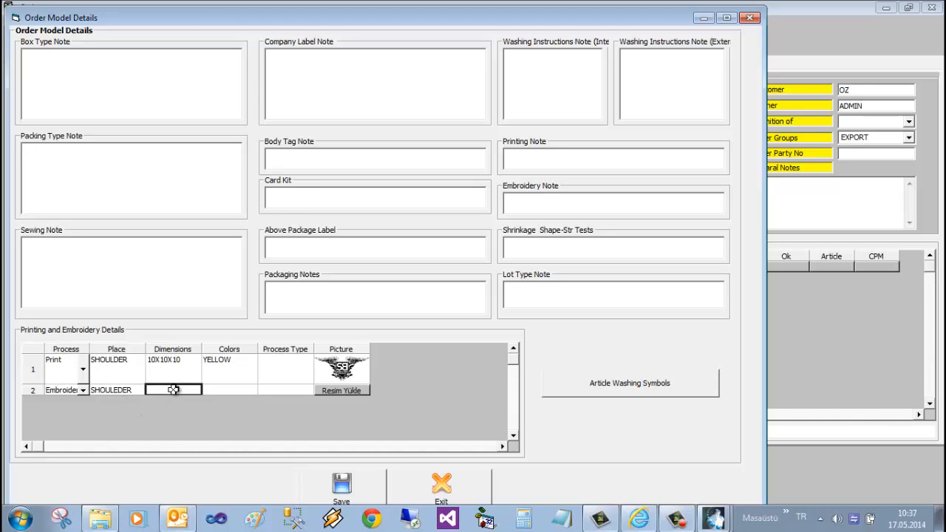
text(10X10X10)
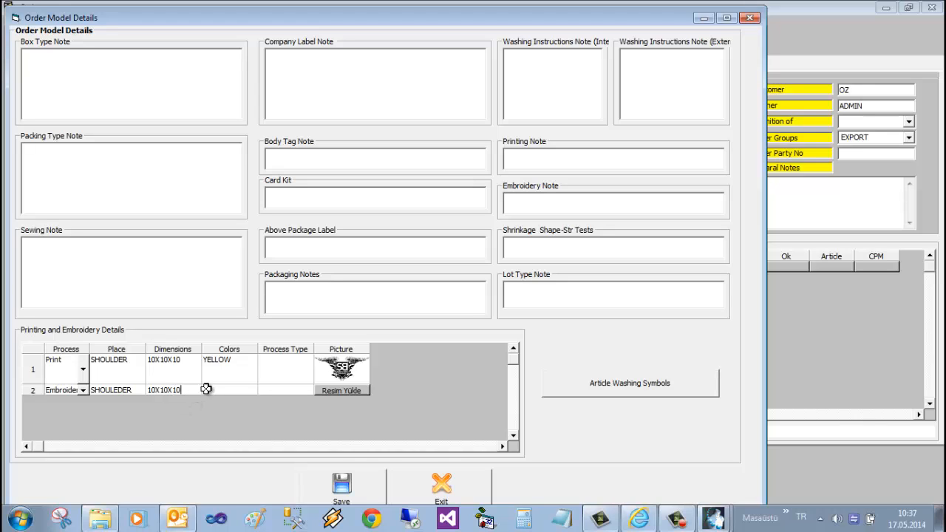
click(207, 390)
text(BLUE)
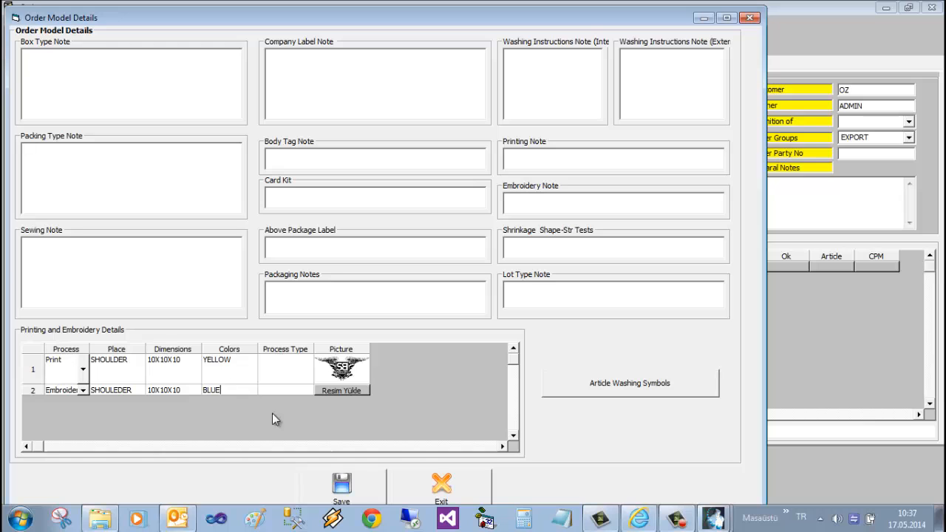
Step: Load the picture _netadamlogokucuk.jpg for the Embroidery row and save the order model details
click(350, 391)
click(461, 301)
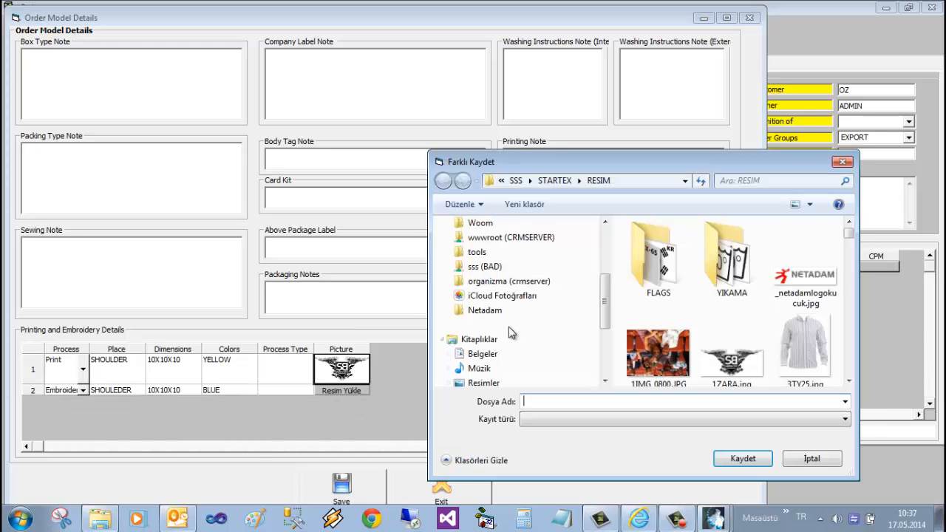
click(813, 274)
double_click(812, 275)
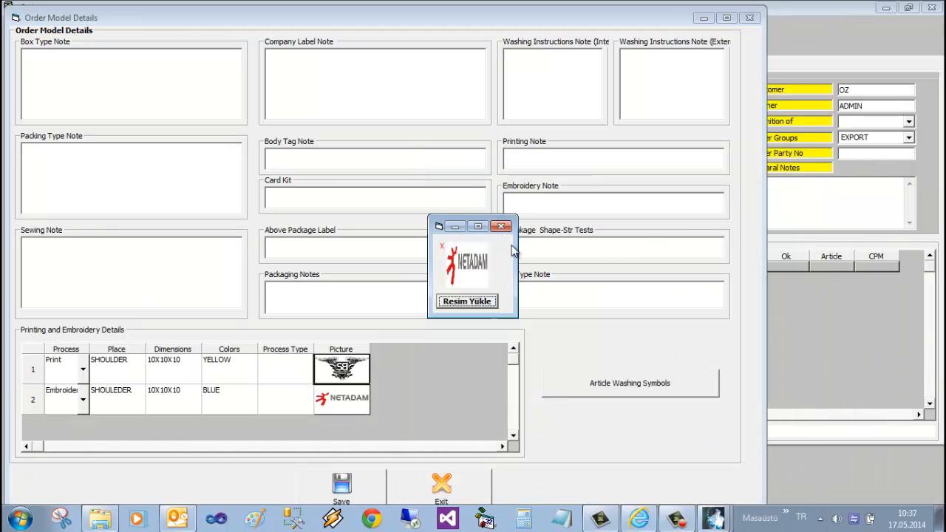
click(502, 220)
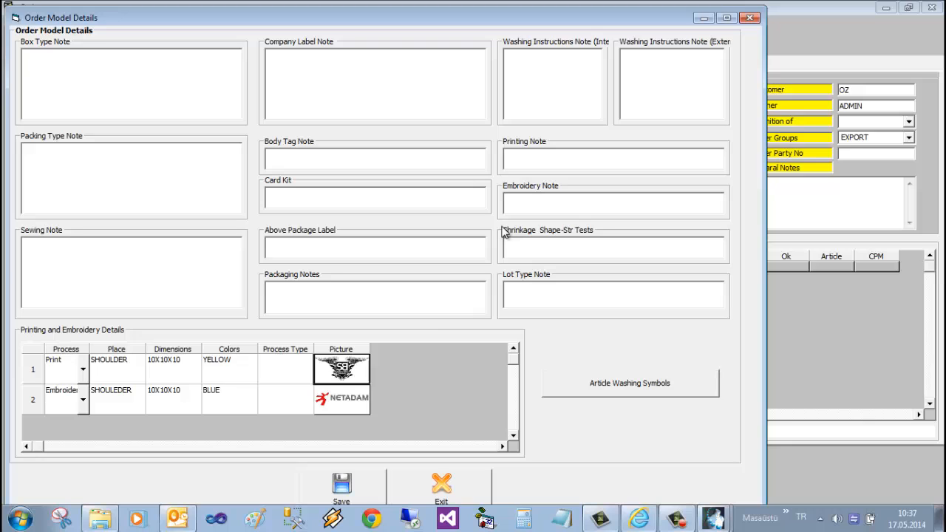
click(353, 481)
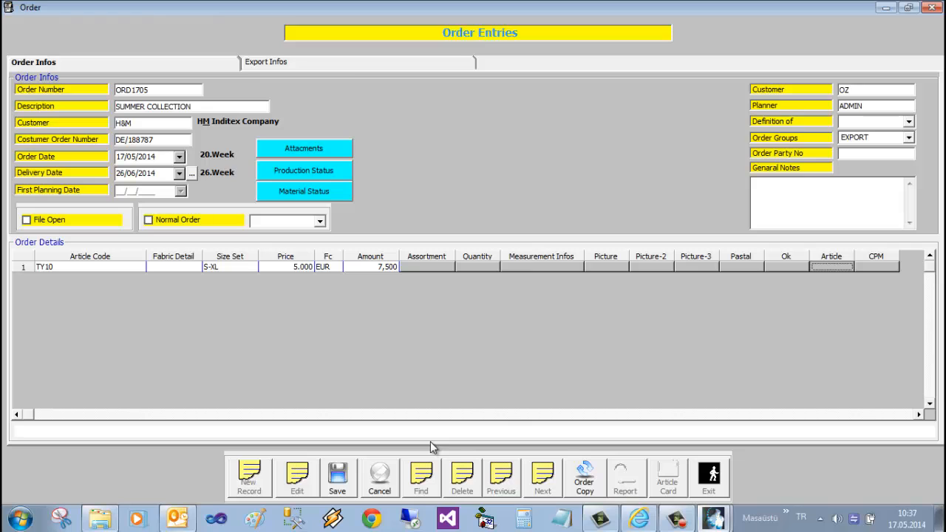
Step: Reopen TY10's model details, assign the 30°, 40°, 60° and do-not-tumble-dry washing symbols, save them, and return to the order
click(833, 265)
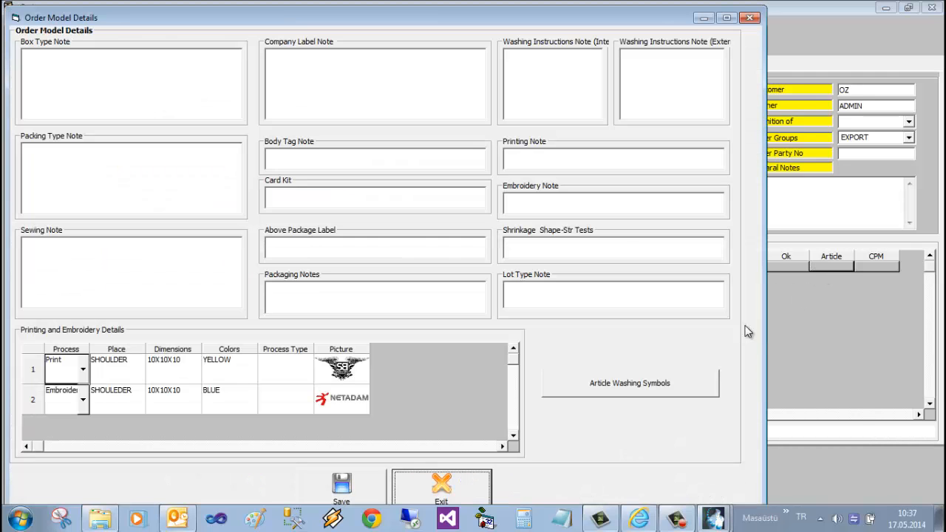
click(625, 389)
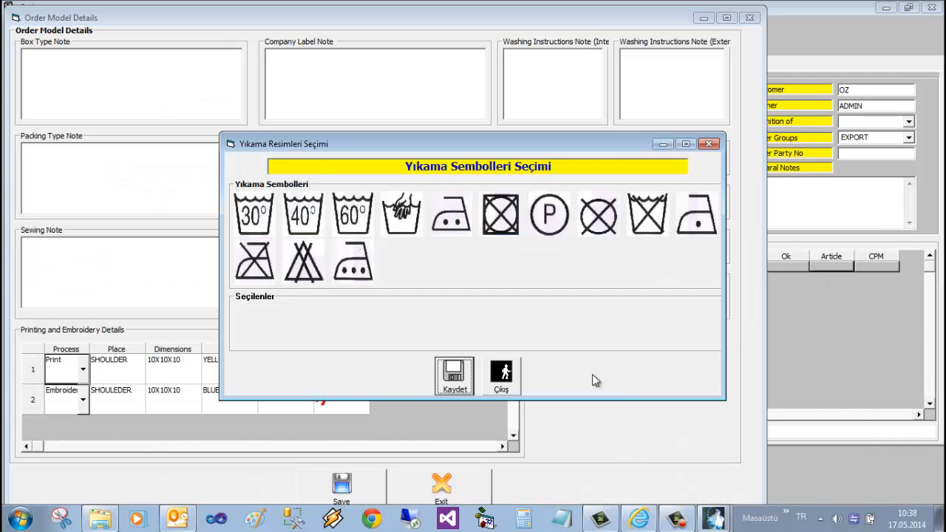
double_click(268, 213)
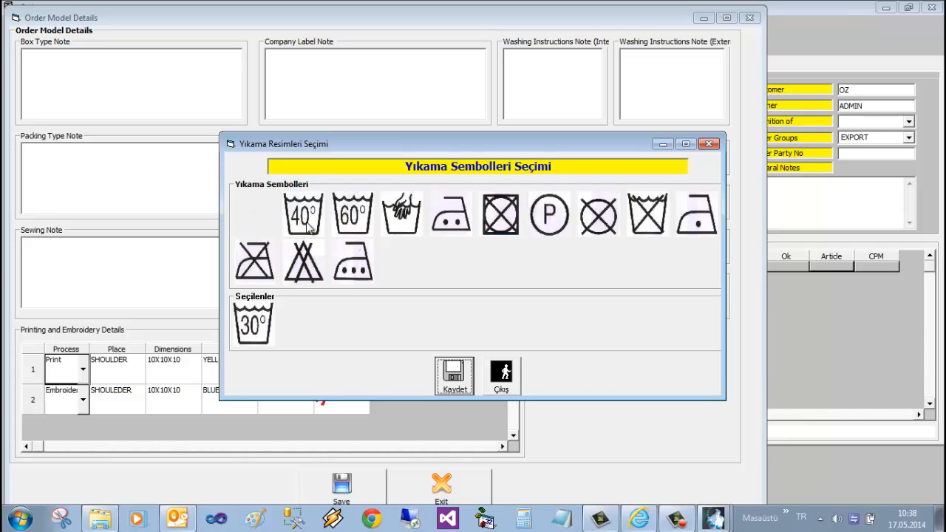
double_click(311, 216)
double_click(350, 216)
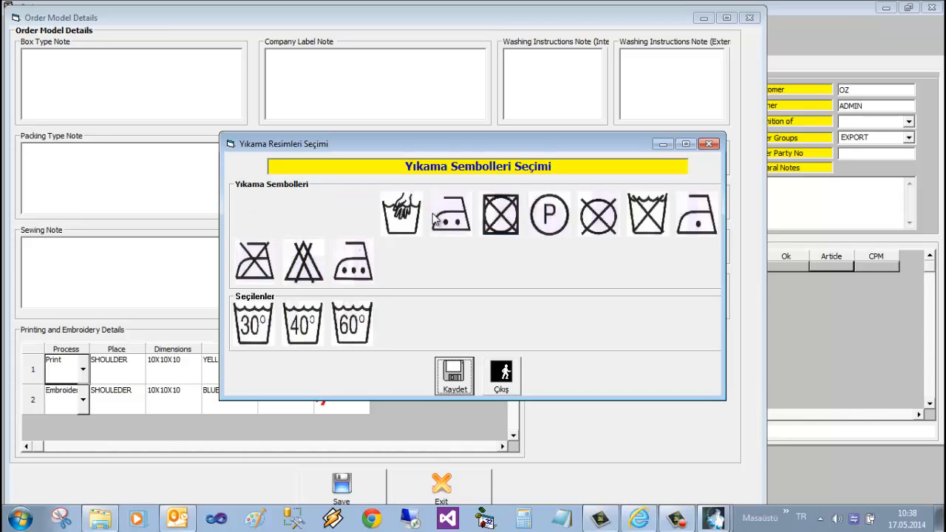
double_click(502, 212)
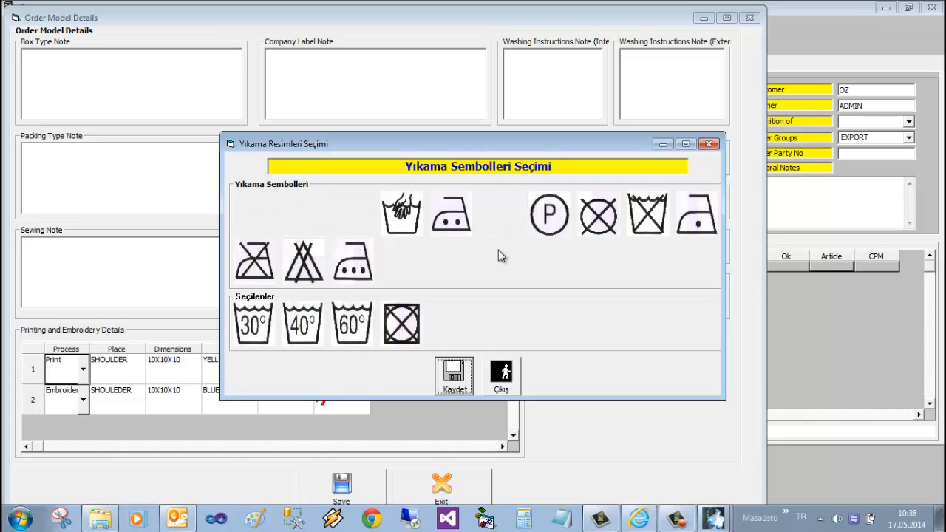
click(448, 373)
click(493, 310)
click(500, 373)
click(441, 486)
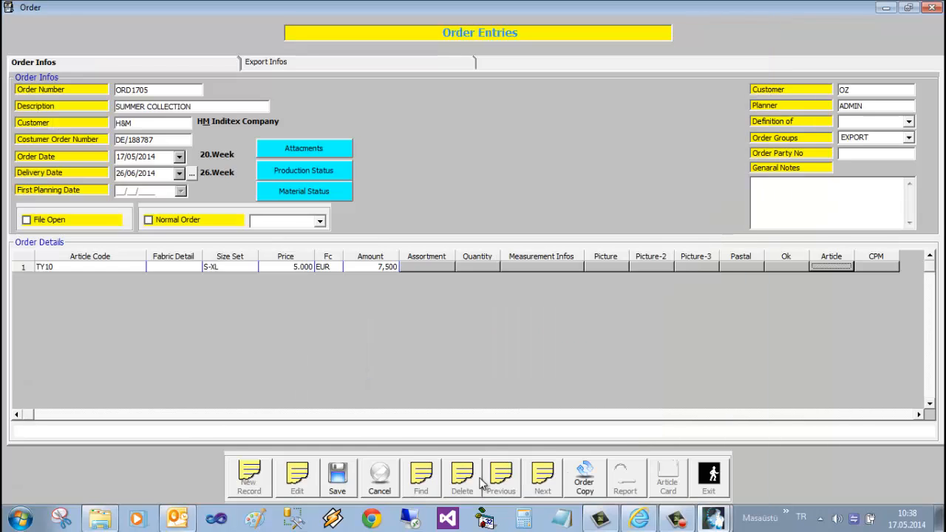
Step: Save the order and generate its Order Form 3 report for article TY10
click(341, 479)
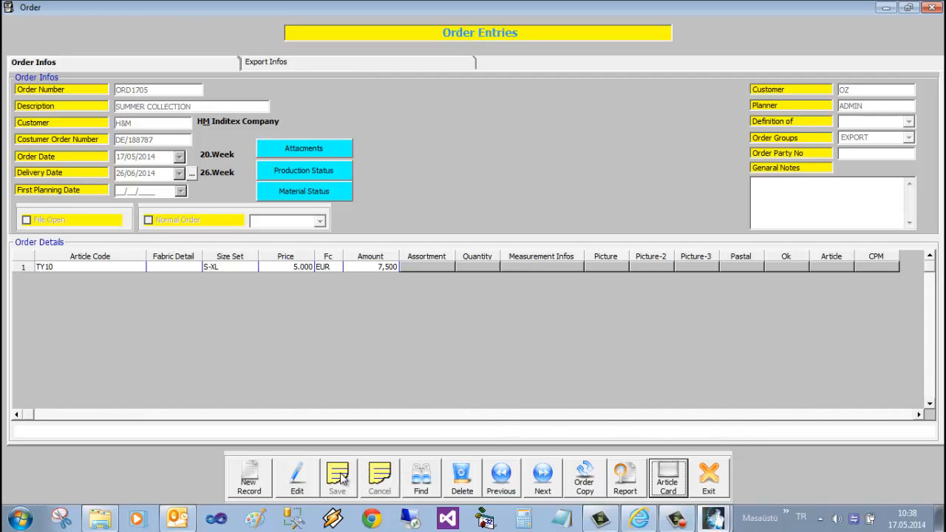
click(625, 478)
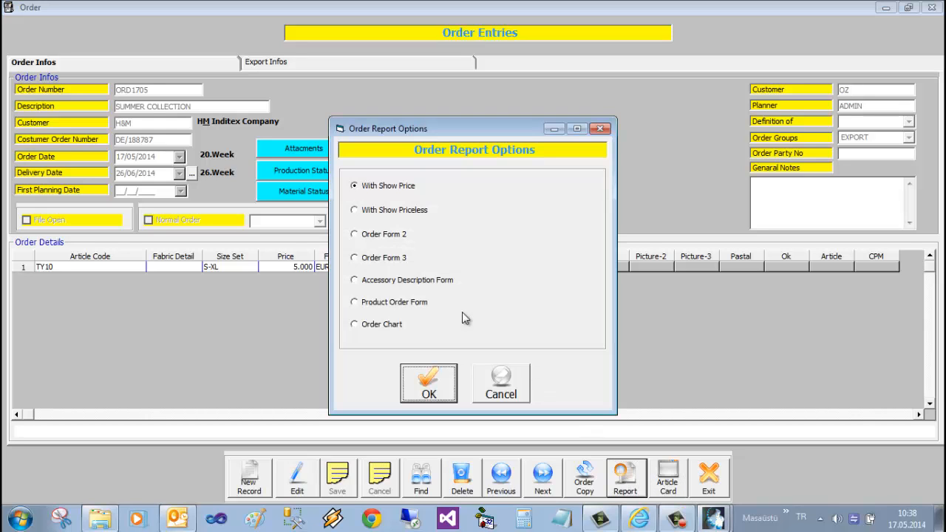
click(378, 264)
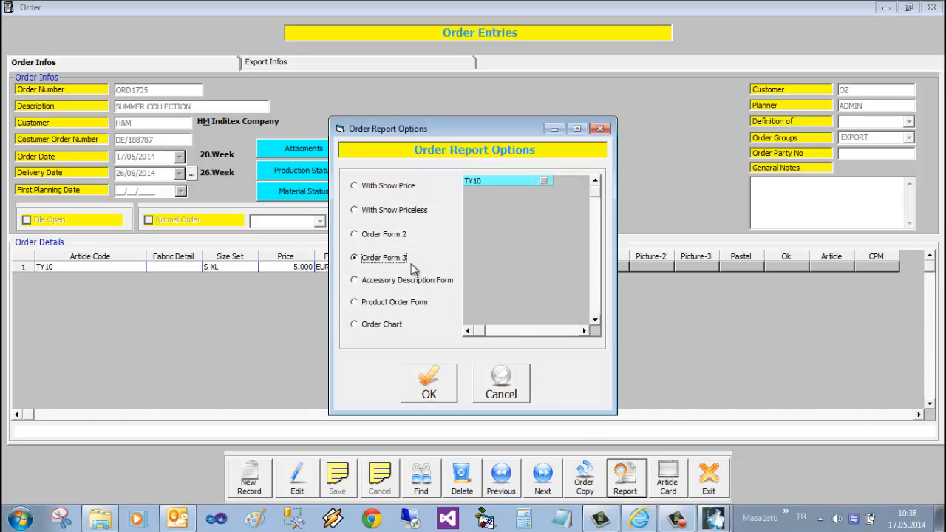
click(545, 180)
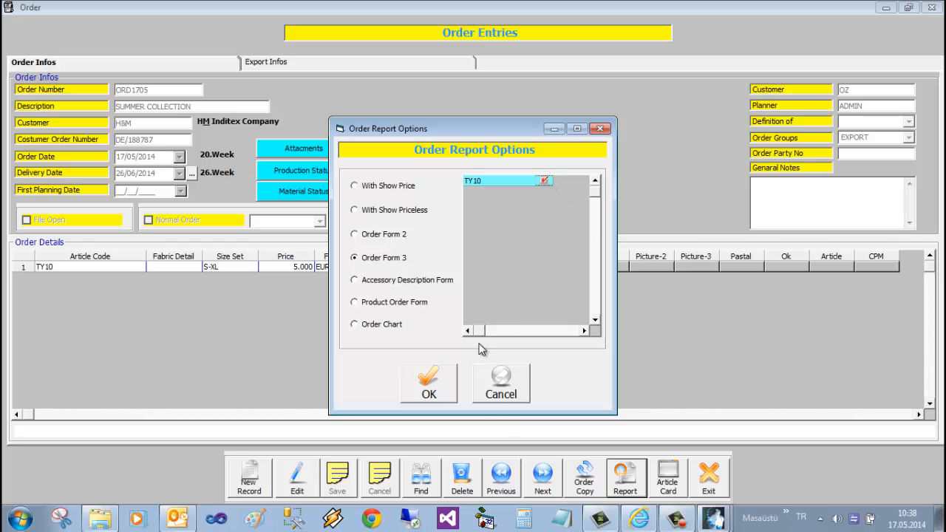
click(450, 384)
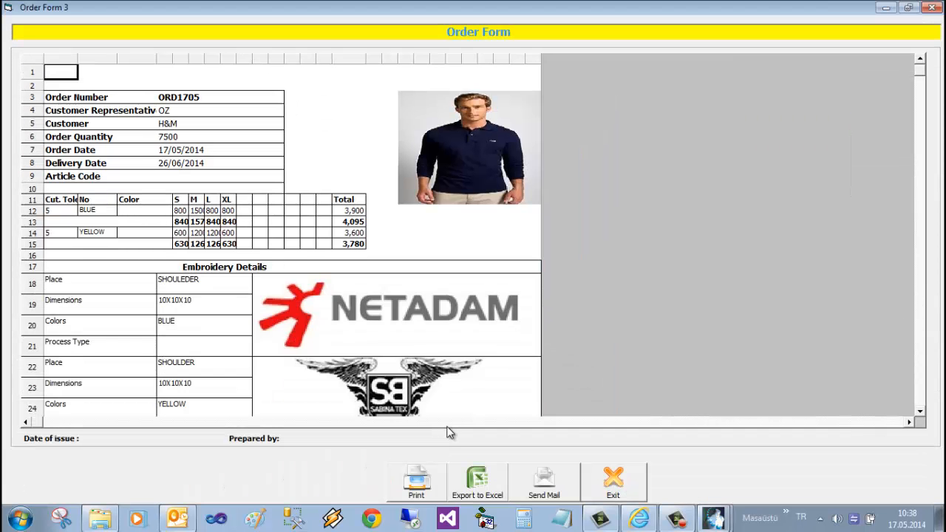
Step: Examine the order form's print preview, including embroidery, accessory and article notes, and close the report and the order screen
click(432, 482)
click(478, 138)
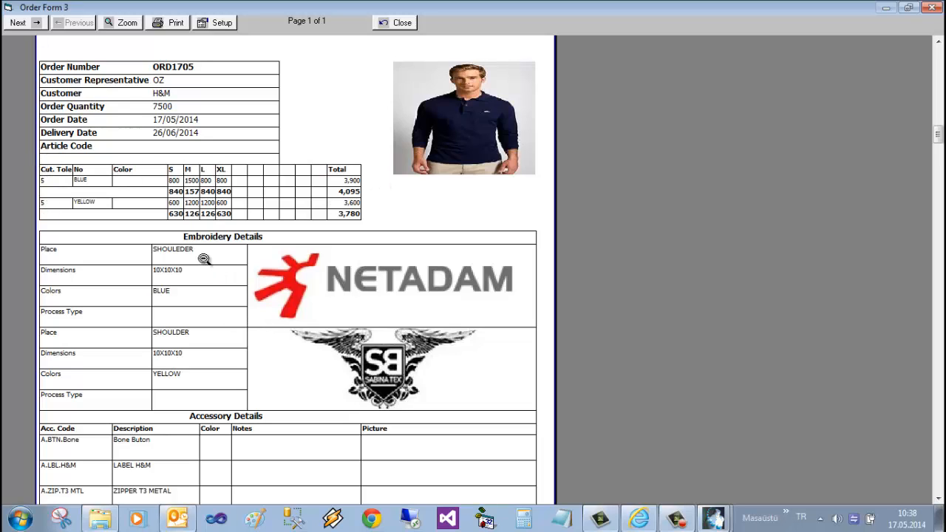
click(309, 354)
click(431, 254)
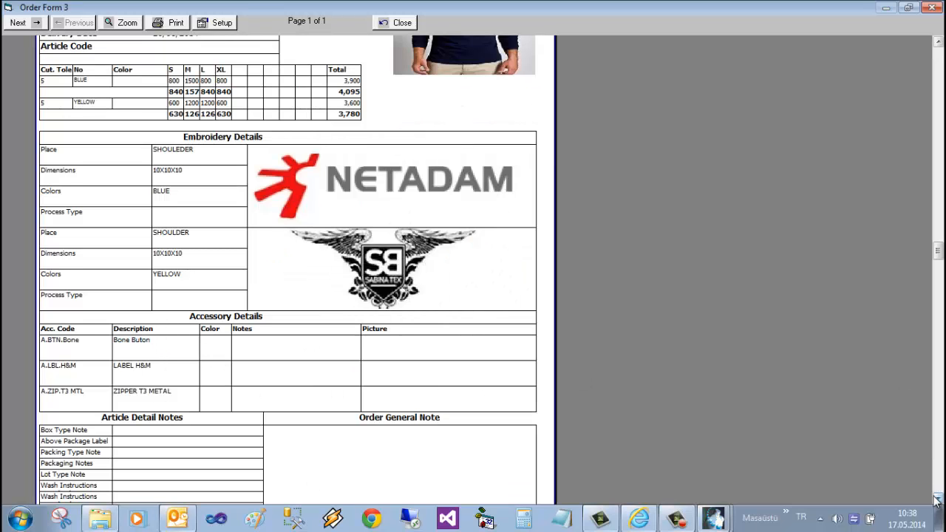
scroll(936, 500, down, 5)
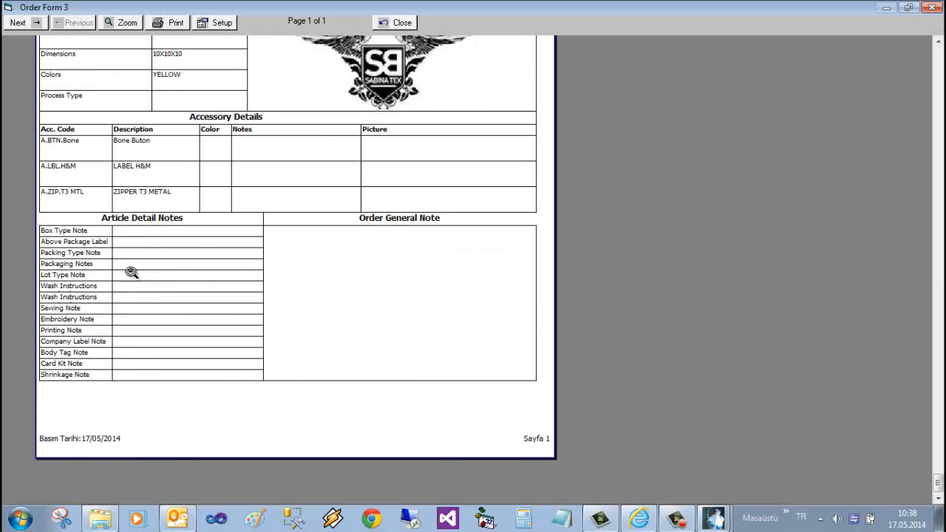
click(403, 23)
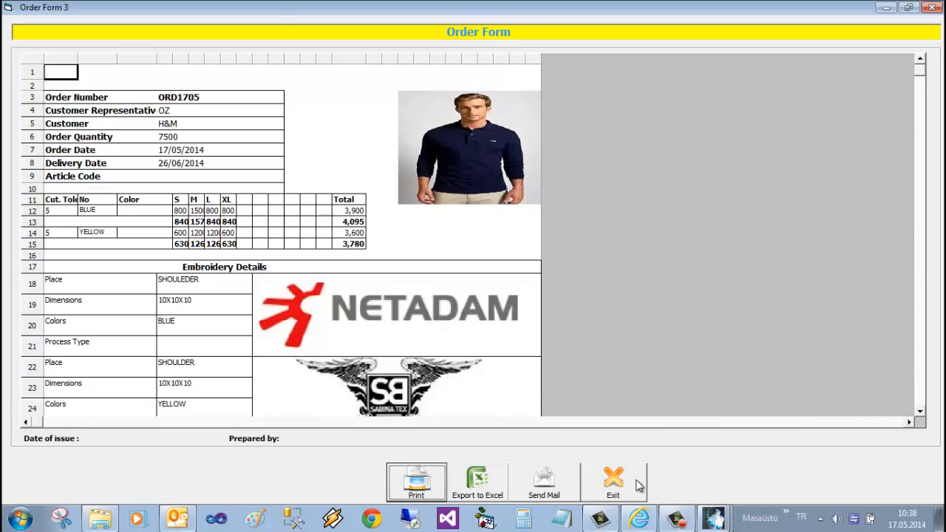
click(639, 486)
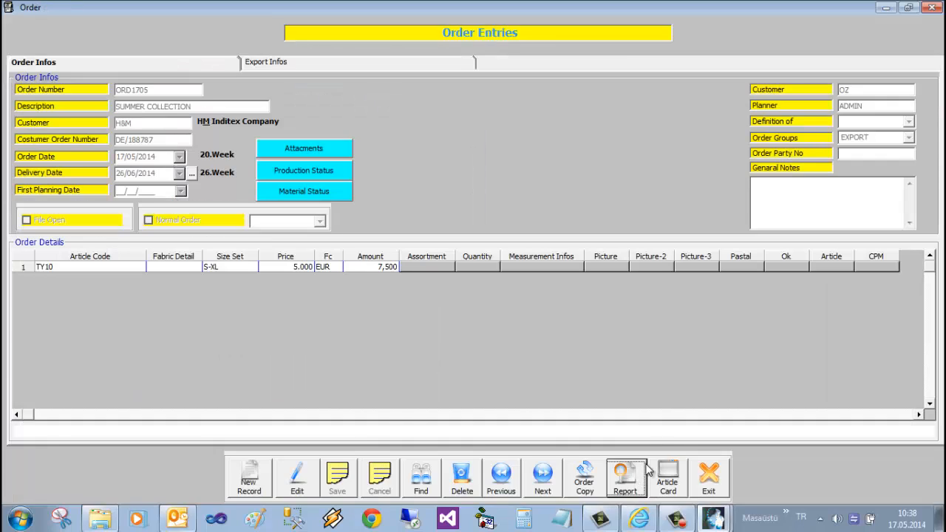
click(708, 478)
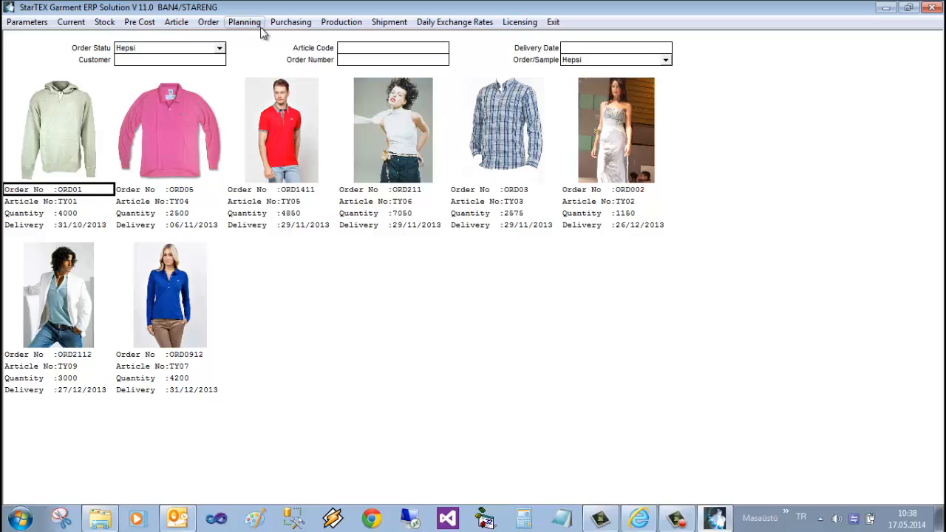
Step: Run material planning for ORD1705 and open its material status details
click(259, 29)
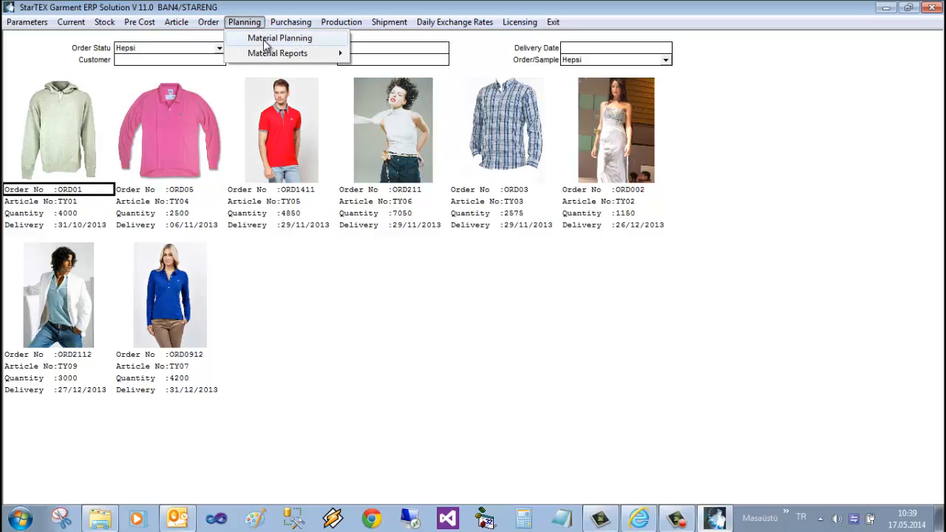
click(267, 40)
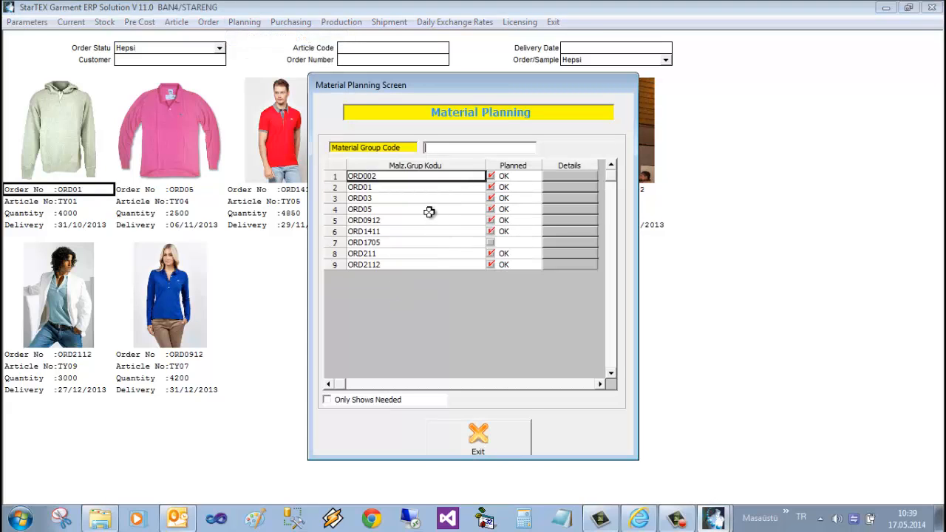
click(392, 242)
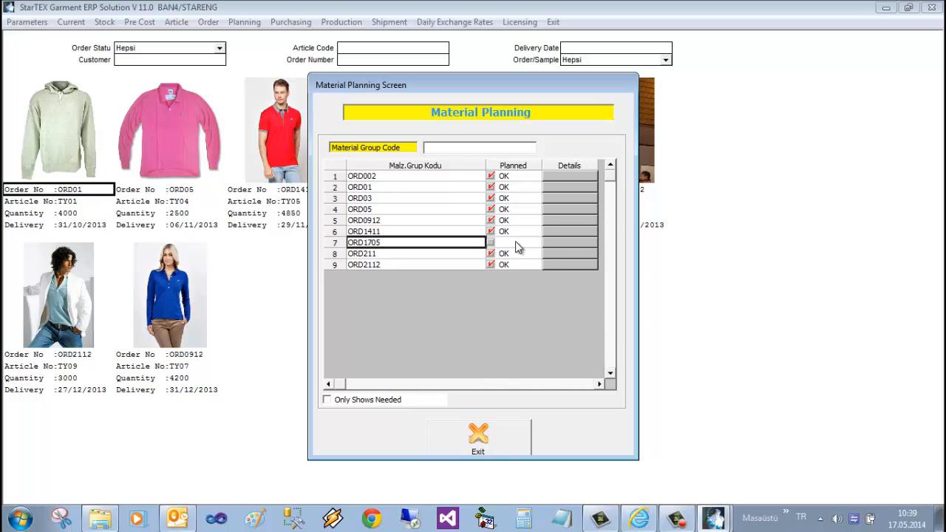
click(566, 244)
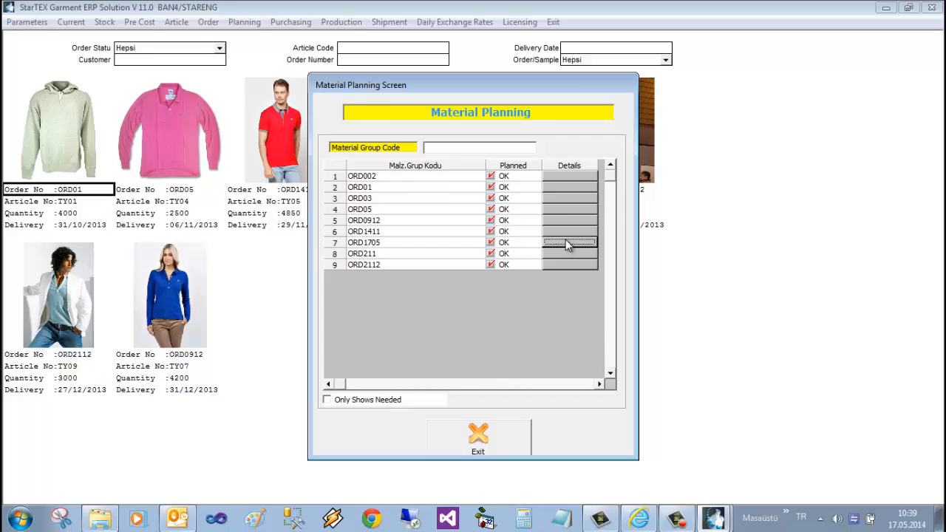
click(567, 245)
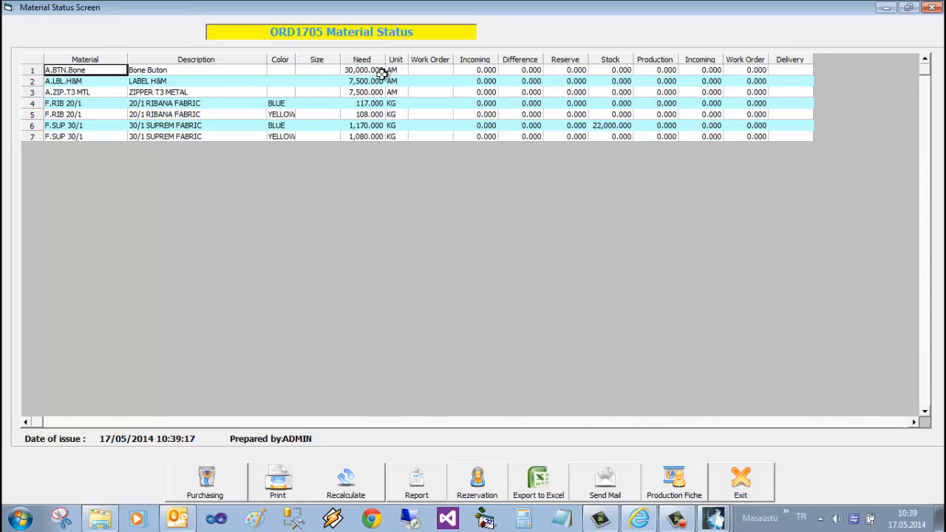
Step: Start a stock reservation for the blue F.SUP 30/1 fabric with a reserved quantity of 1170
click(77, 107)
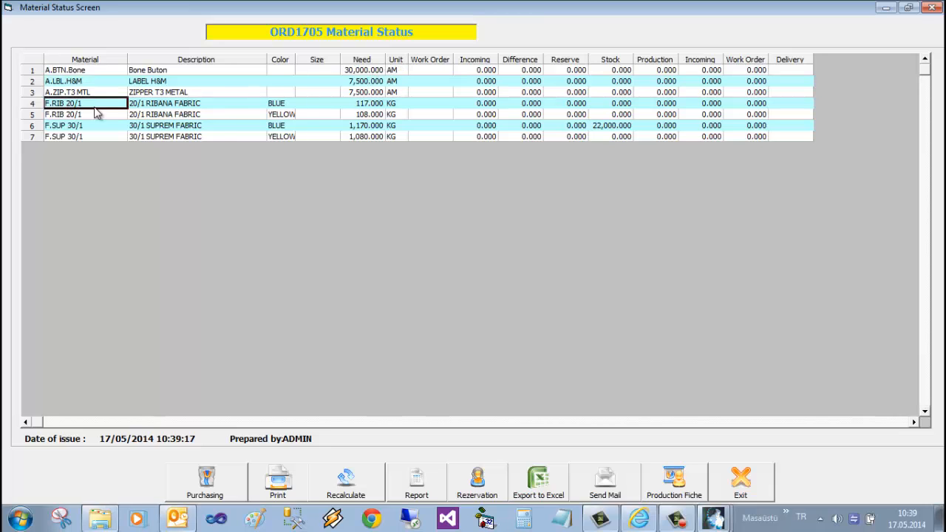
click(370, 104)
click(89, 125)
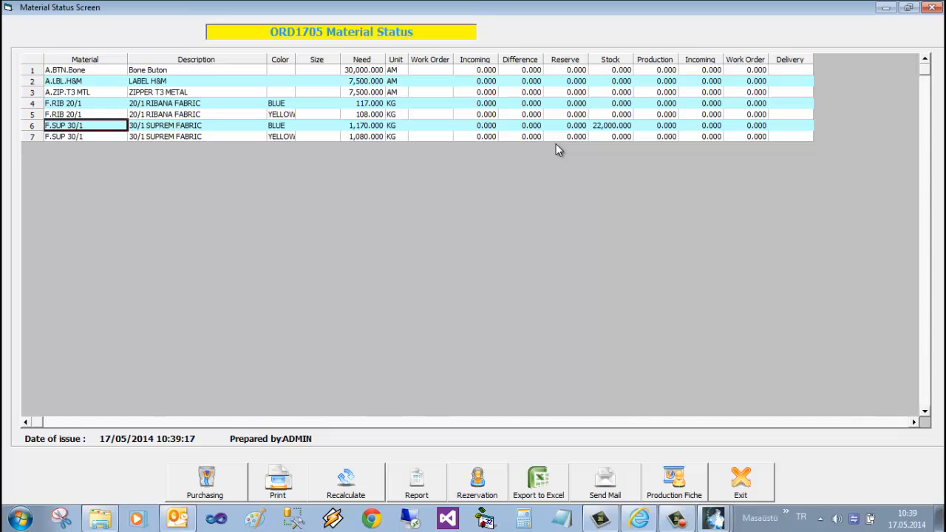
click(600, 126)
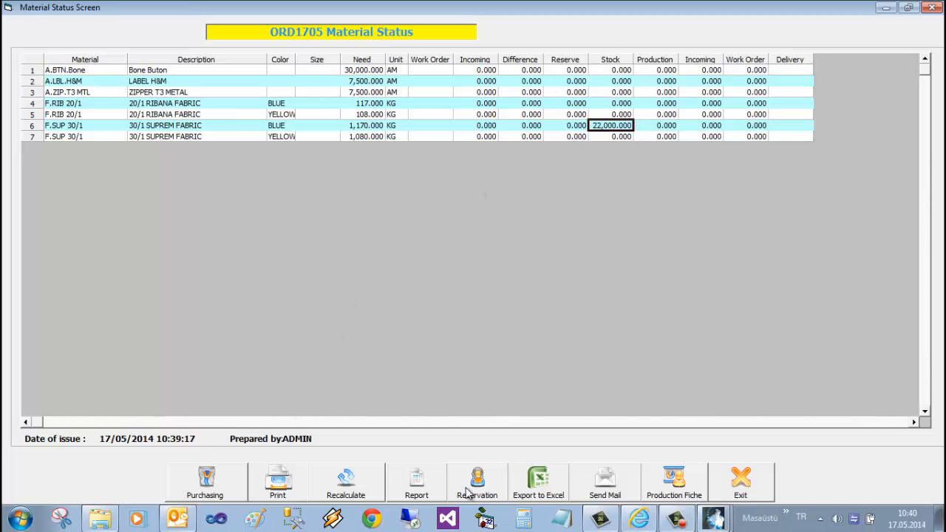
click(487, 482)
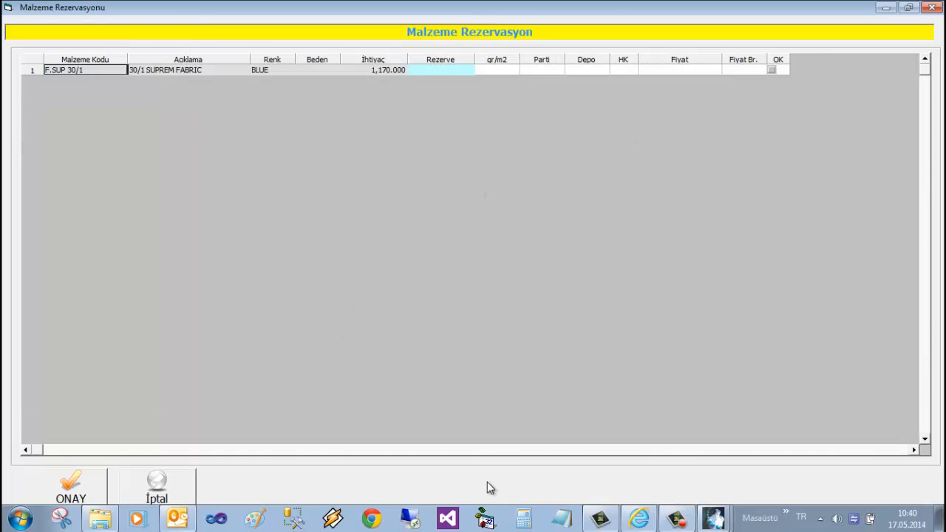
click(421, 71)
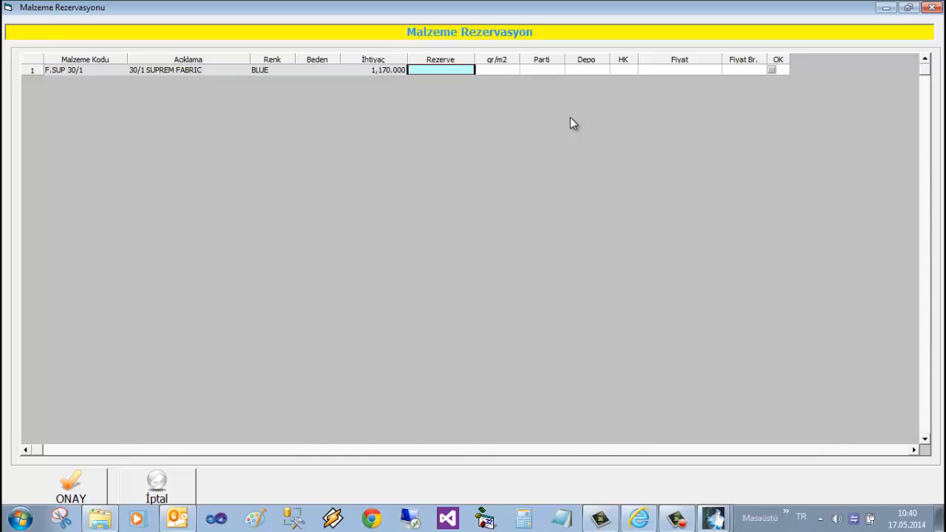
text(1170)
key(Return)
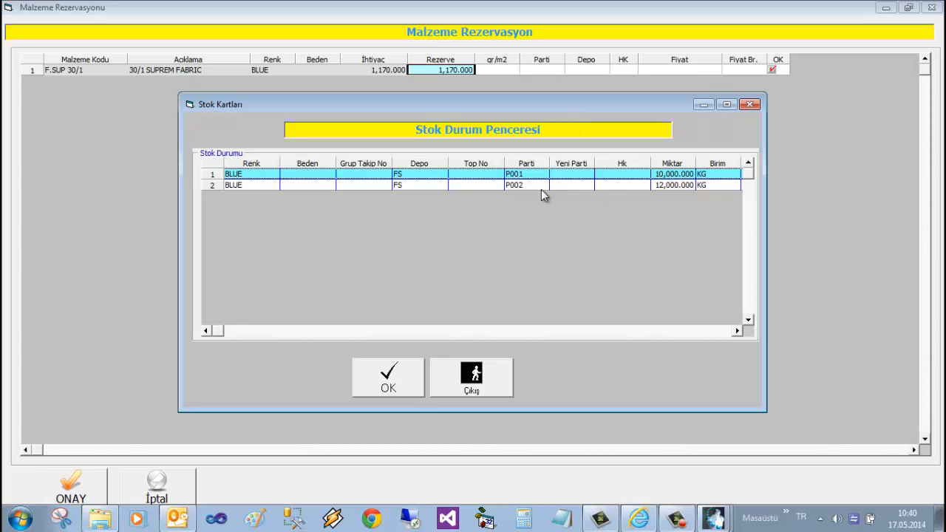
Step: Take the blue fabric from lot P001, approve the reservation and return to the material status
double_click(529, 174)
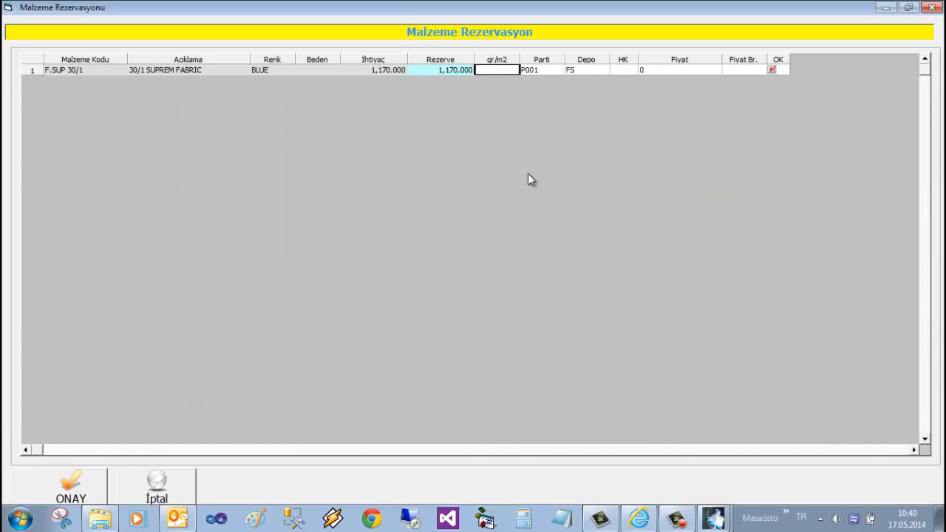
click(82, 485)
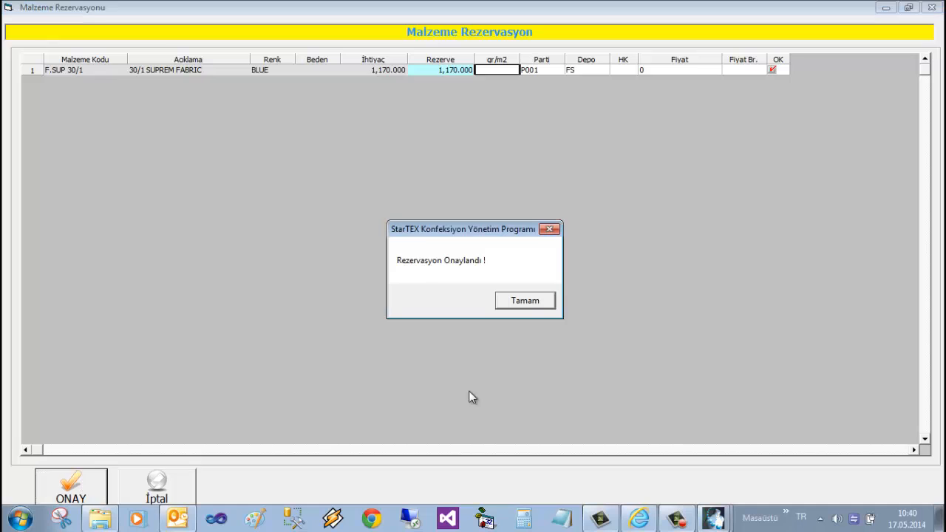
click(524, 300)
click(932, 8)
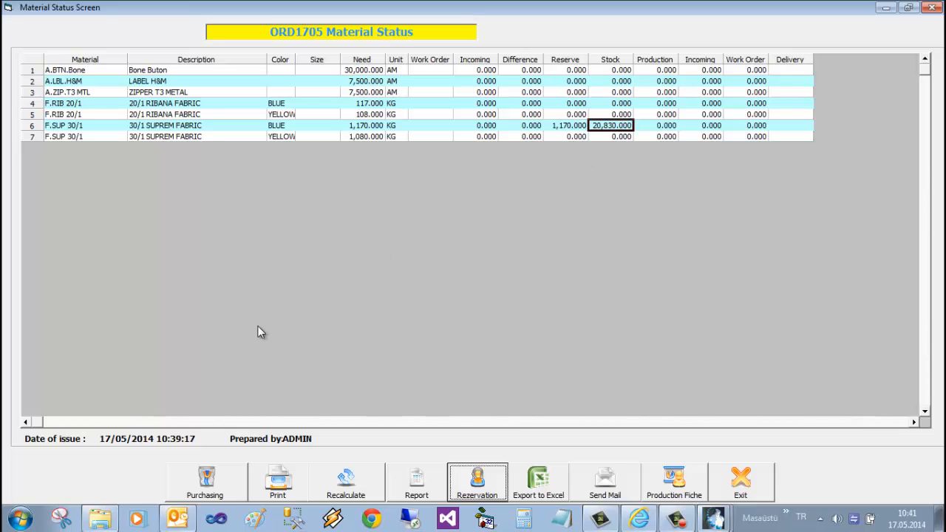
Step: Go to purchasing for the order's materials and open the bulk purchasing screen maximized
click(224, 482)
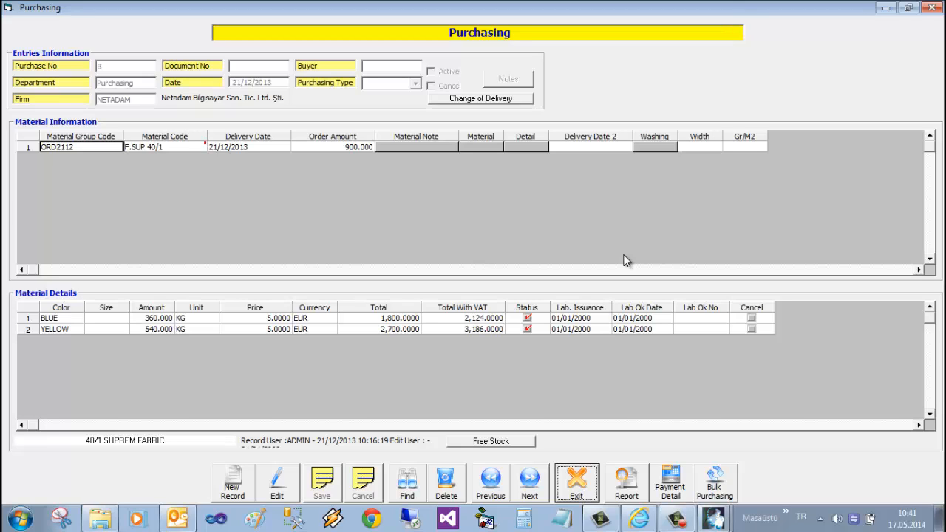
click(718, 484)
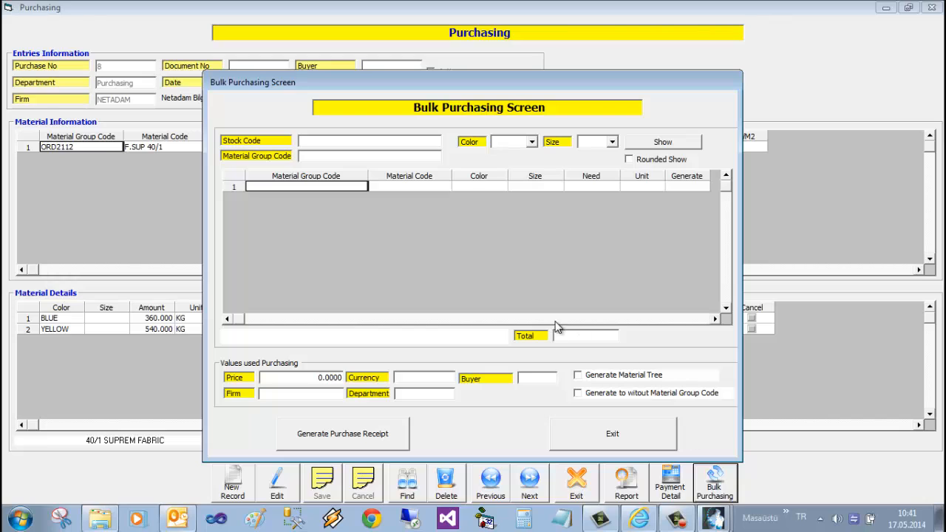
double_click(377, 83)
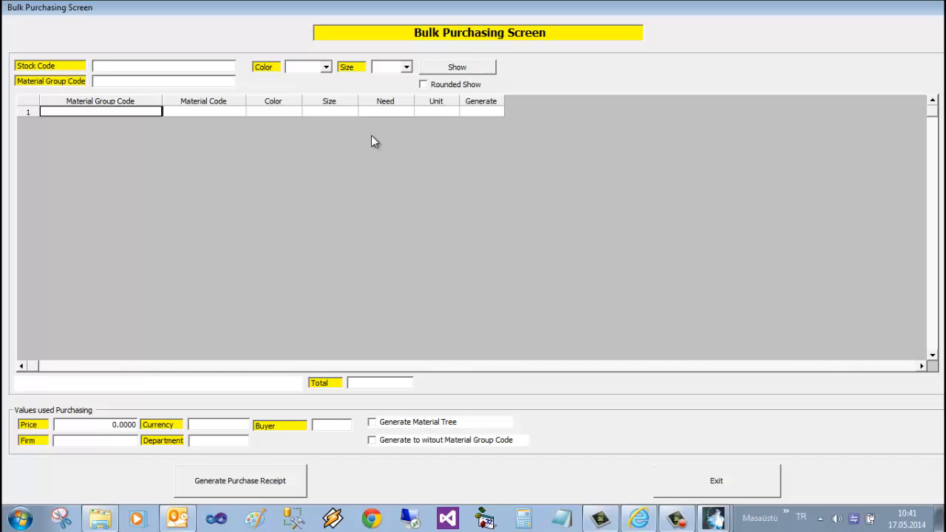
Step: Look up stock code F.SUP 30/1 and show its open purchasing needs
click(137, 83)
click(126, 66)
double_click(125, 66)
key(Delete)
key(Delete)
key(Delete)
key(Delete)
key(Delete)
key(Delete)
key(Delete)
key(Delete)
key(Delete)
double_click(125, 66)
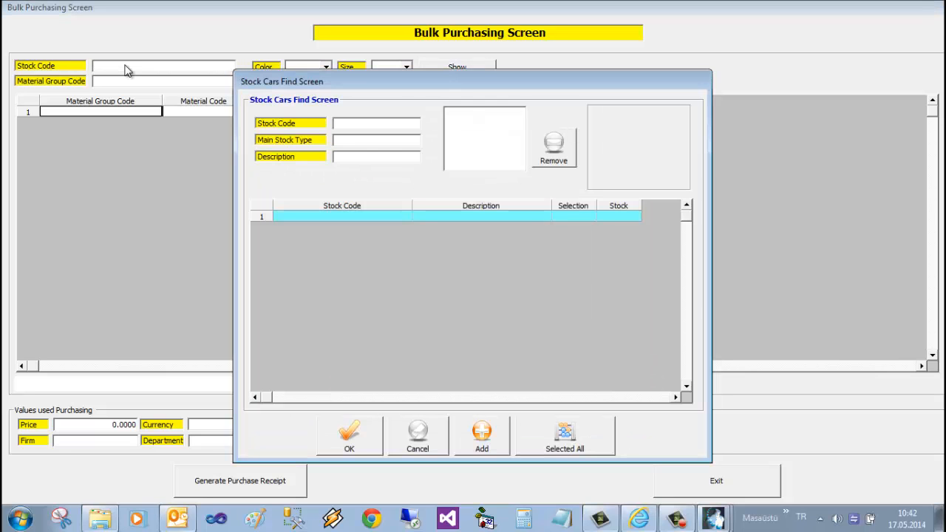
double_click(350, 294)
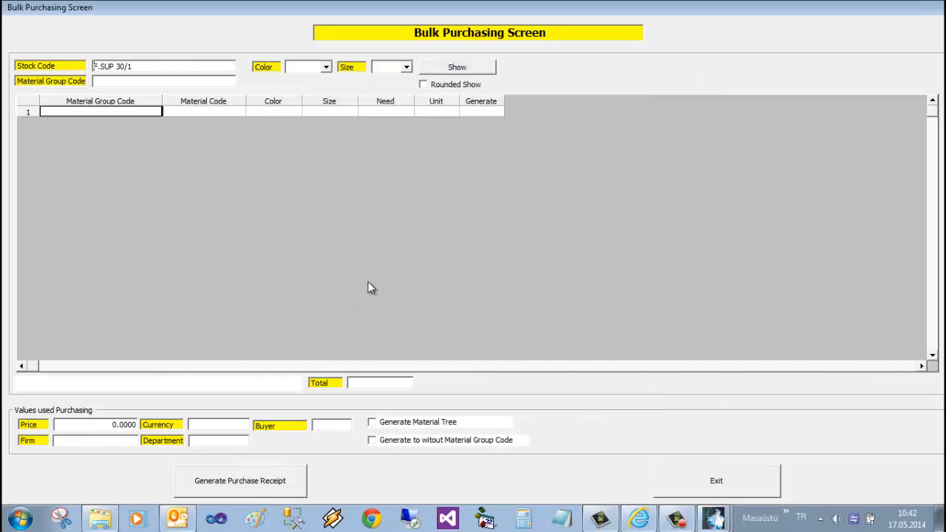
click(442, 70)
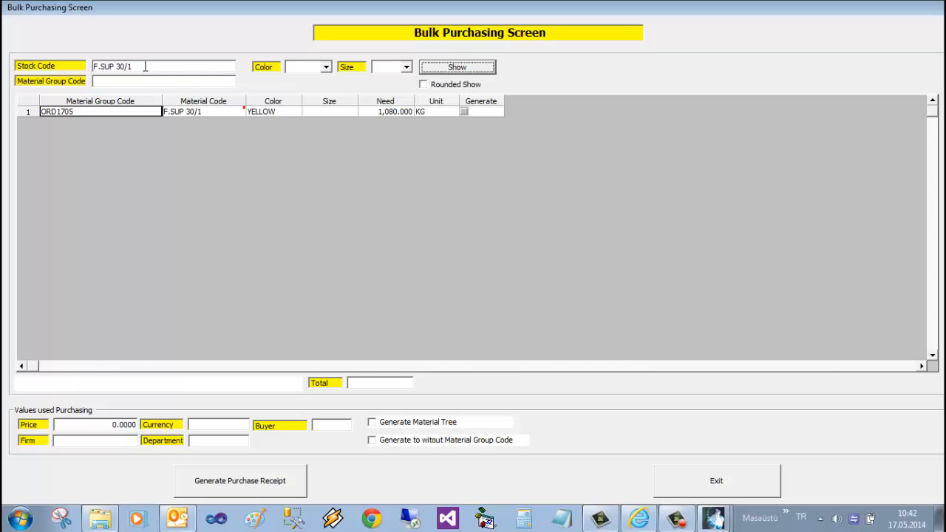
Step: Change the stock code filter to F.SUP 40/1 and show its purchasing needs
drag(146, 67, 93, 66)
key(Delete)
double_click(39, 67)
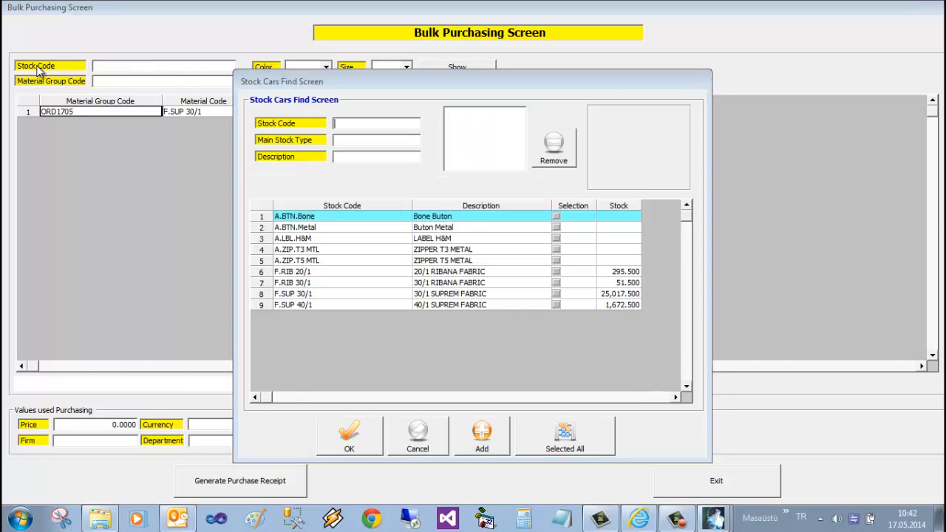
double_click(333, 303)
click(456, 67)
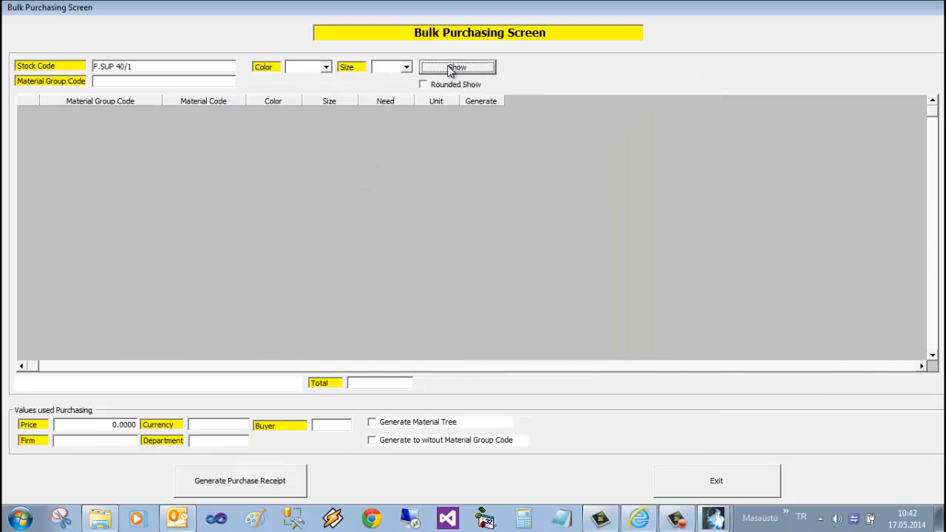
Step: Change the stock code filter to F.RIB 30/1 and show its purchasing needs
drag(159, 66, 25, 69)
key(Delete)
double_click(24, 67)
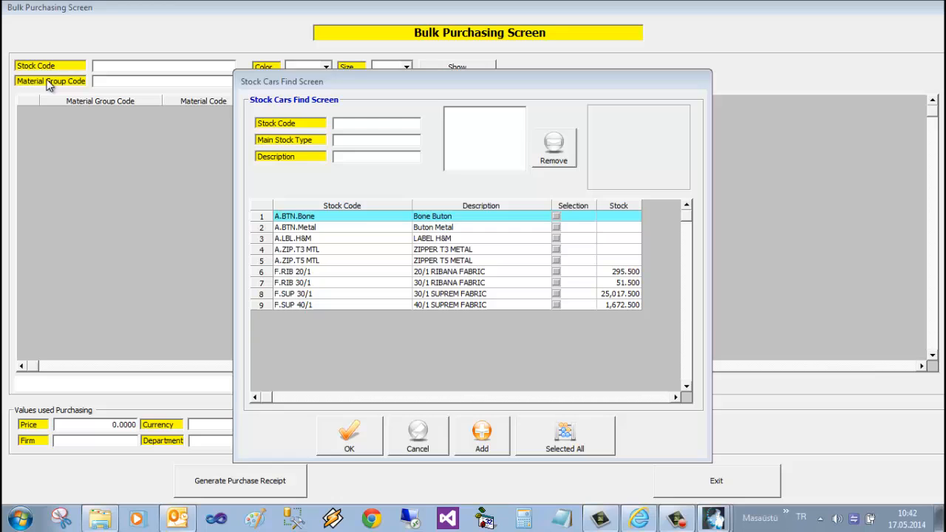
double_click(319, 283)
click(482, 69)
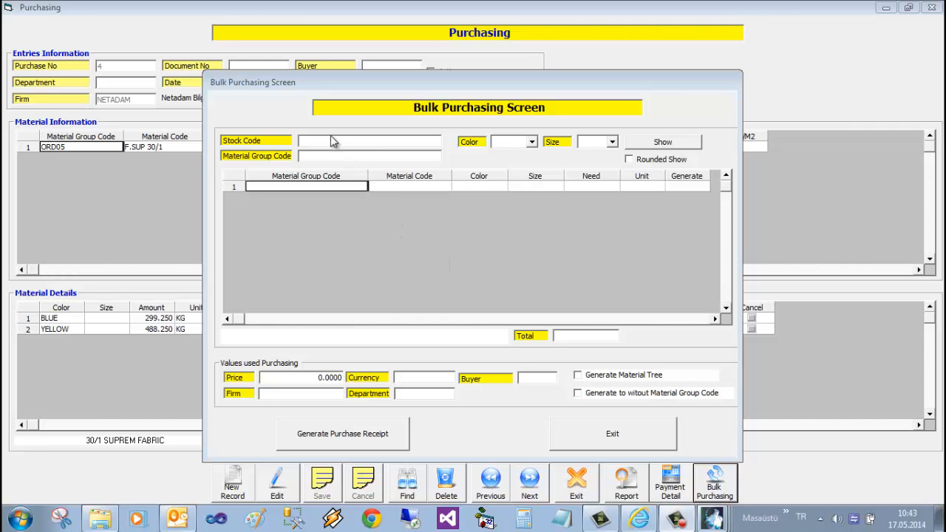
Step: Select stock code F.RIB 30/1 from the stock card list and show its needs in the bulk purchasing screen
click(330, 140)
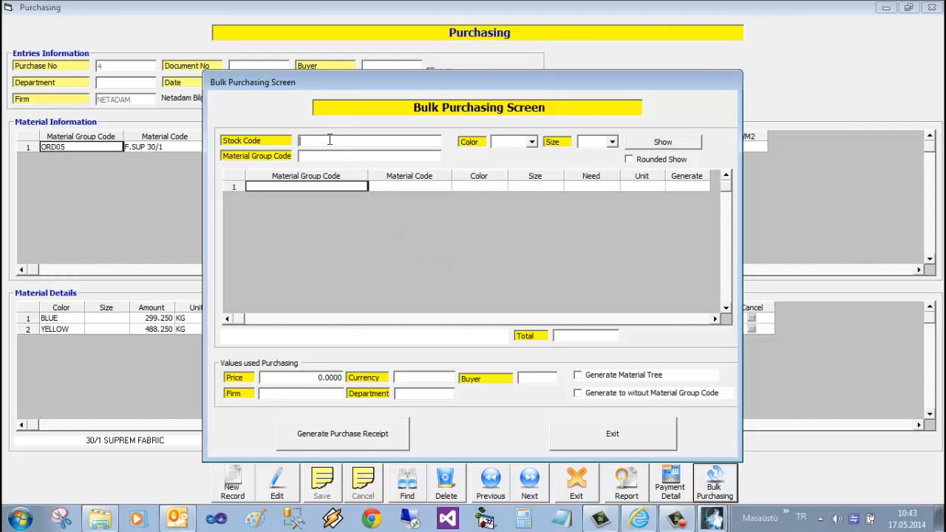
double_click(331, 141)
double_click(337, 284)
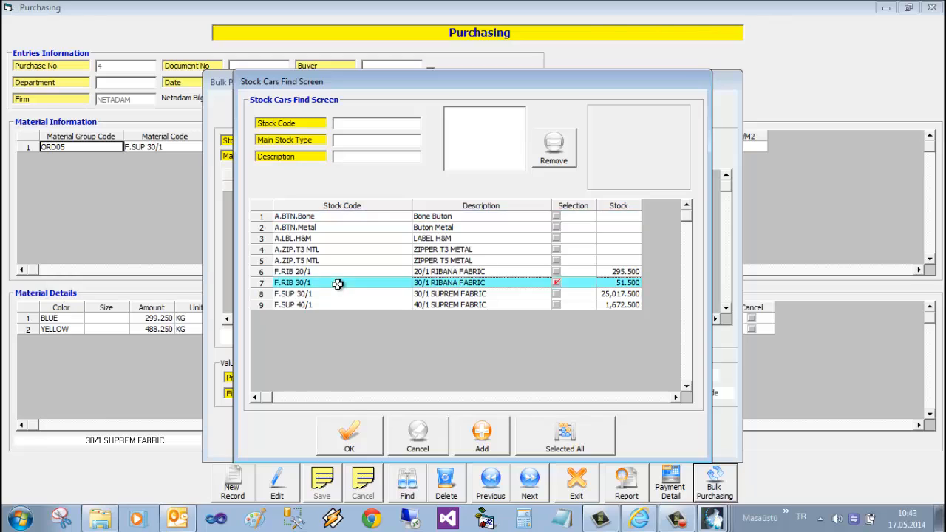
click(669, 146)
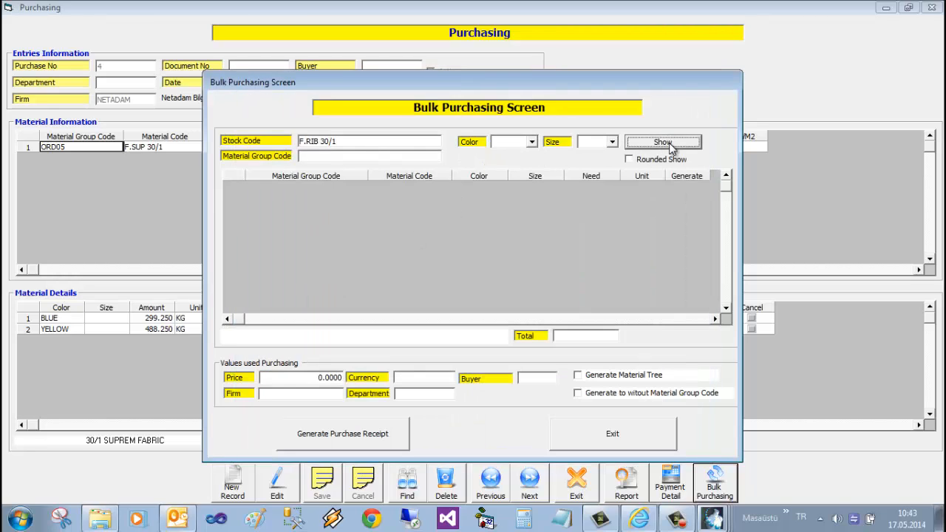
Step: Replace the stock code filter with F.SUP 30/1, show its needs and maximize the bulk purchasing screen
drag(347, 143, 270, 158)
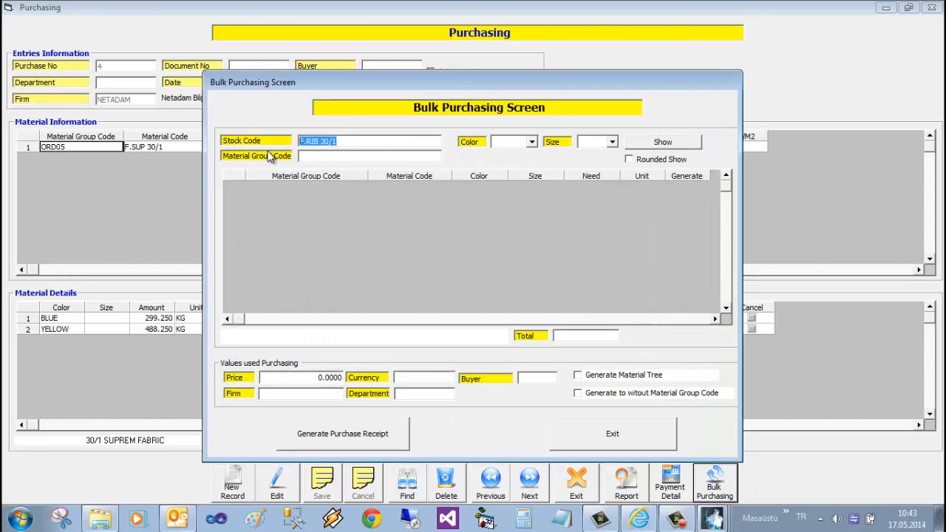
key(Delete)
key(Return)
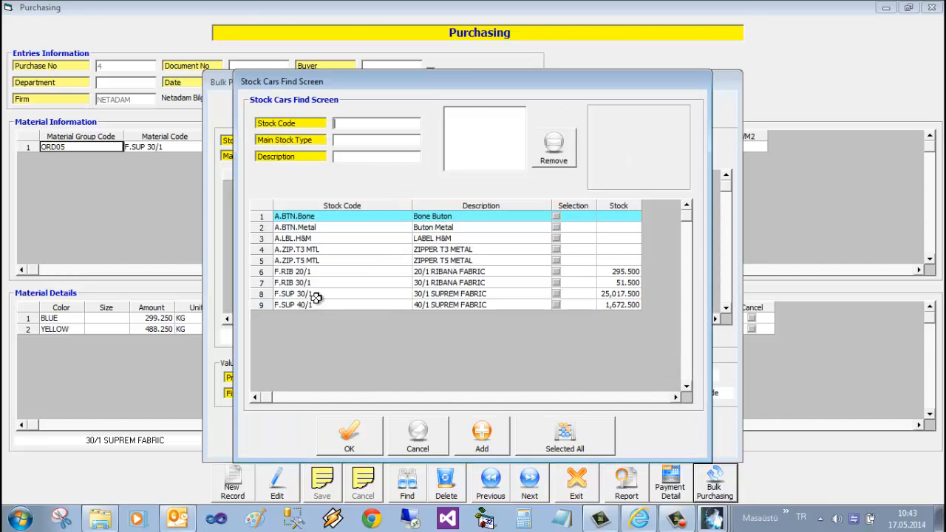
double_click(316, 297)
click(663, 142)
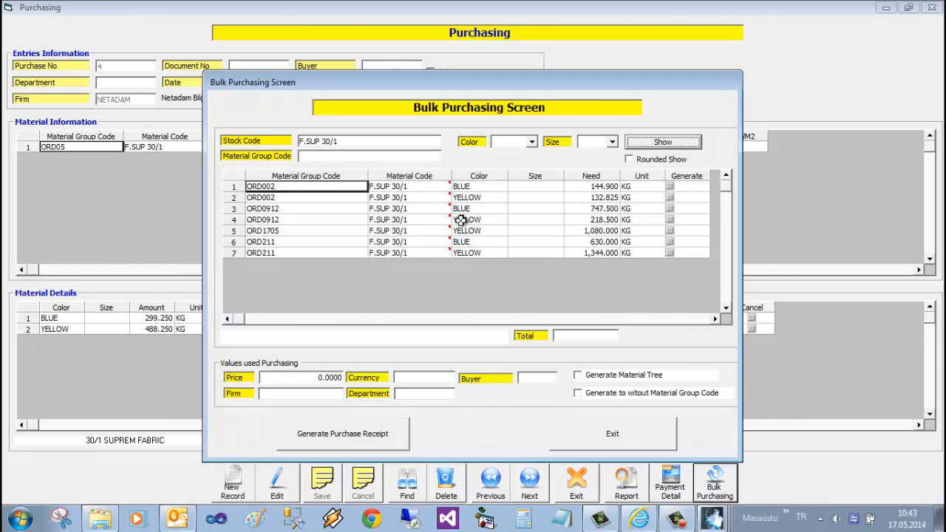
double_click(365, 76)
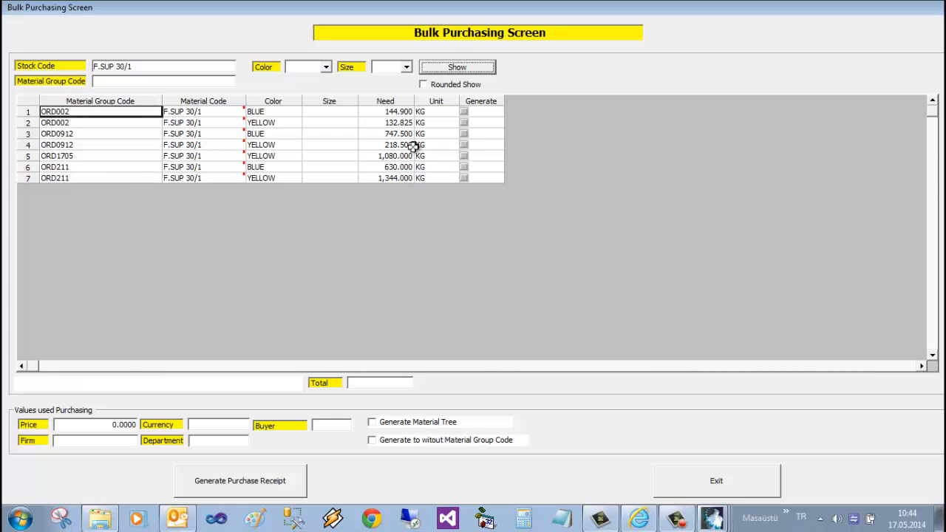
click(473, 112)
click(474, 112)
click(473, 123)
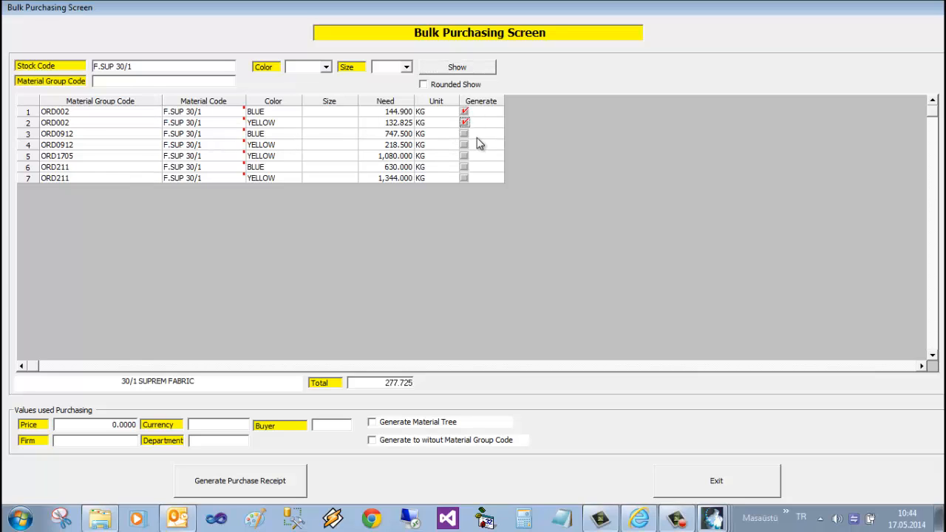
click(473, 134)
click(473, 134)
click(470, 123)
click(468, 112)
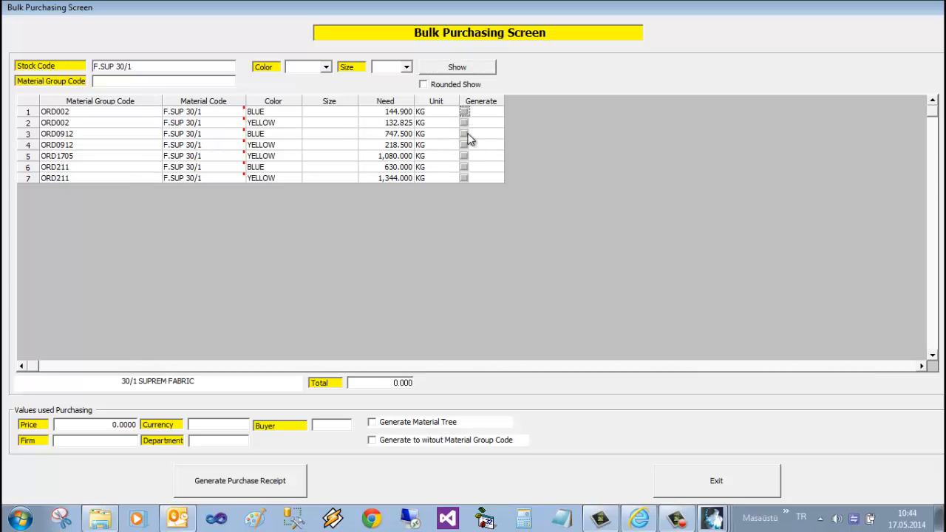
Step: Mark the yellow ORD1705 line for generation and set the purchase price to 10 with currency EUR
click(465, 157)
click(118, 426)
text(10)
double_click(219, 424)
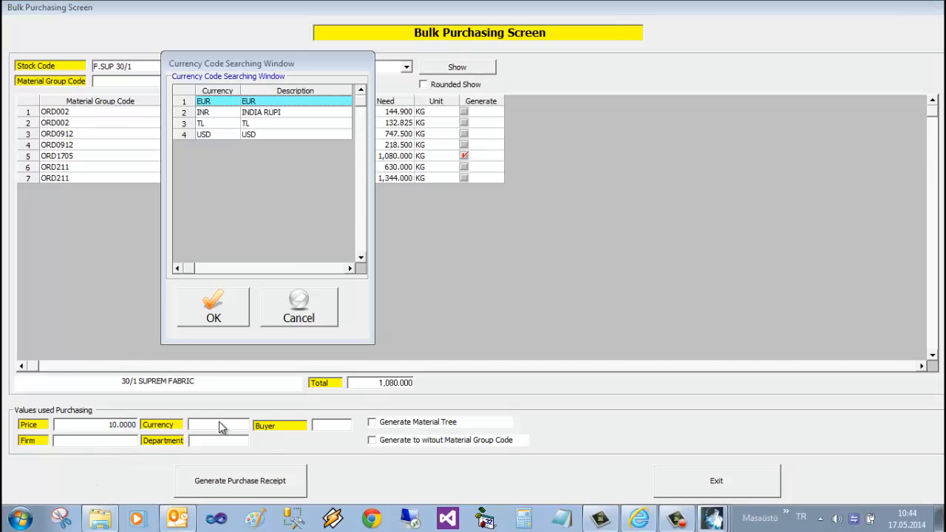
double_click(220, 102)
Step: Set the purchase firm to NETADAM and the department to Purchasing
click(106, 442)
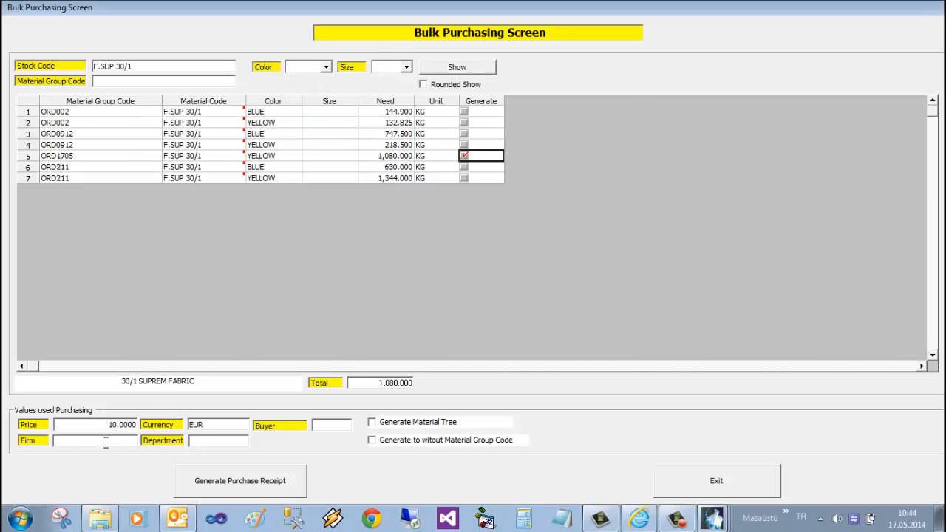
double_click(106, 442)
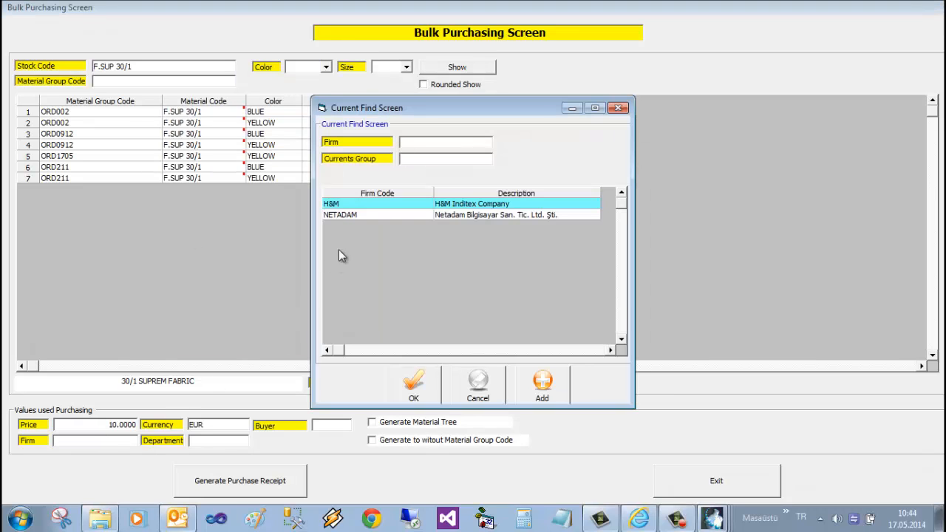
double_click(354, 214)
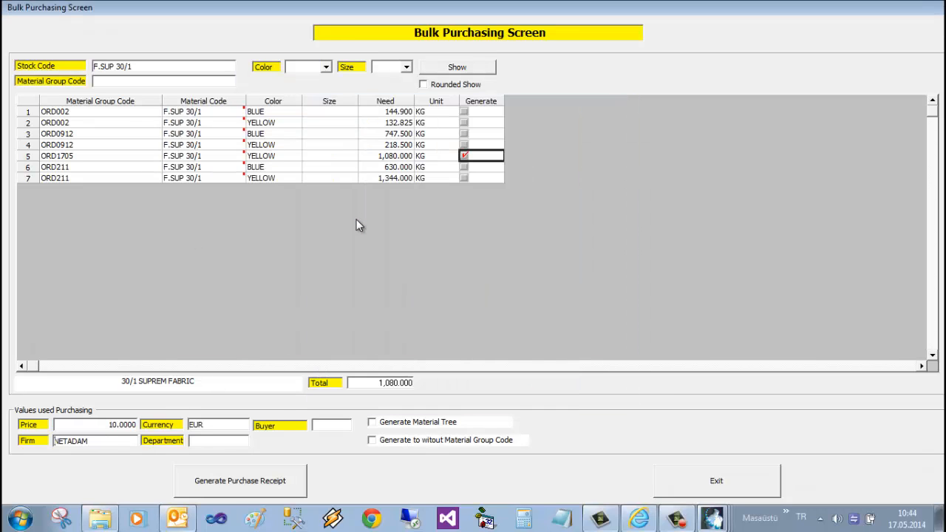
double_click(215, 445)
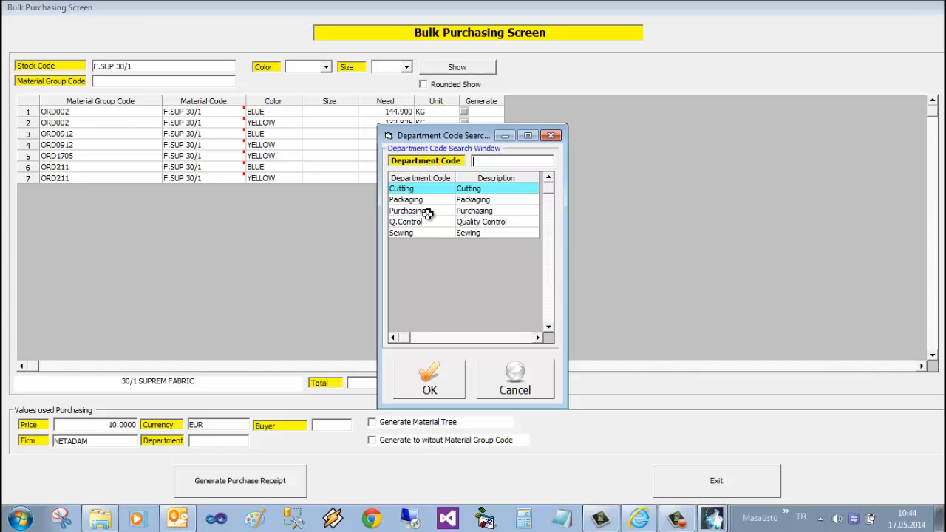
click(428, 212)
double_click(428, 212)
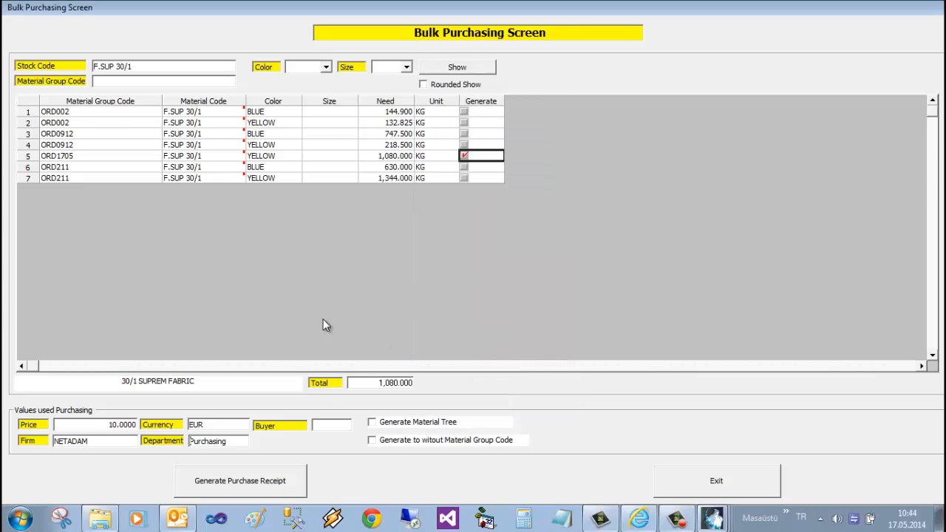
Step: Also mark the blue and yellow lines of ORD0912 and ORD002, and generate the purchase receipt
click(482, 145)
click(479, 134)
click(478, 123)
click(478, 113)
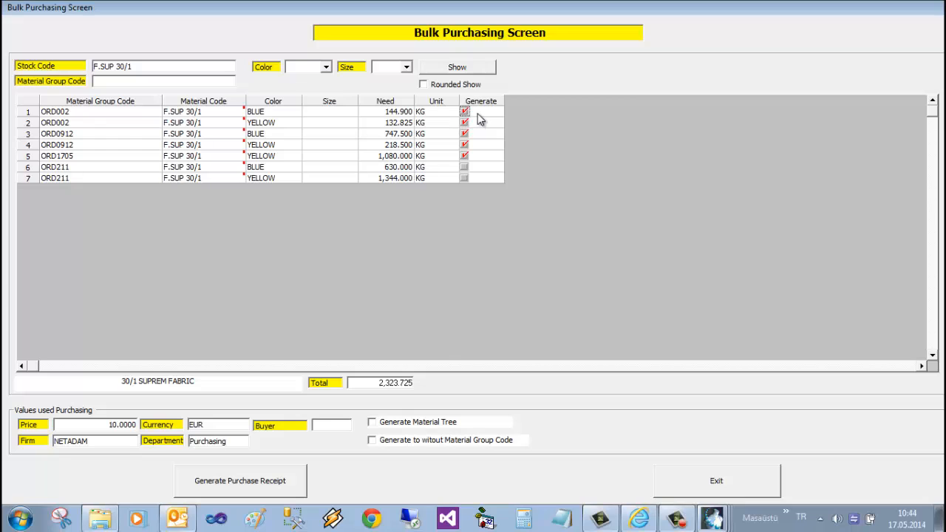
click(249, 482)
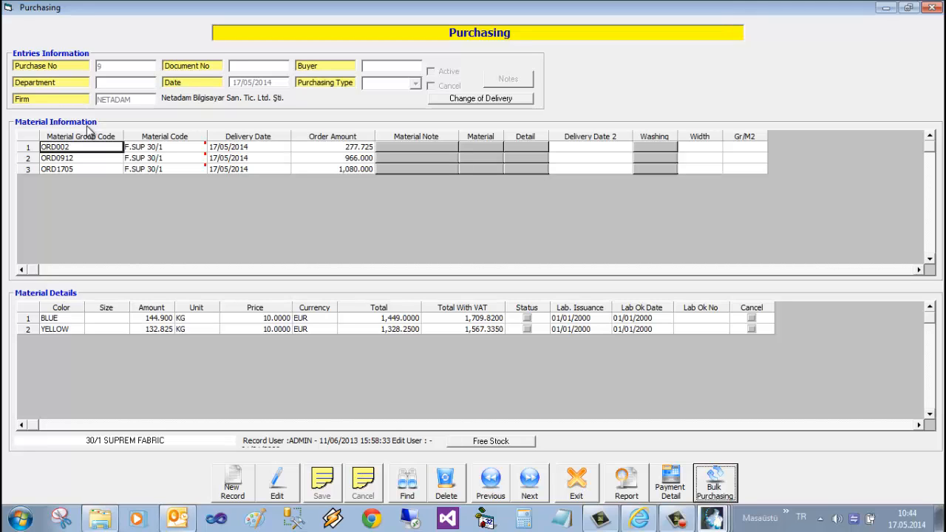
Step: Open the purchase receipt's report, view its print preview and close the report
click(625, 480)
click(160, 232)
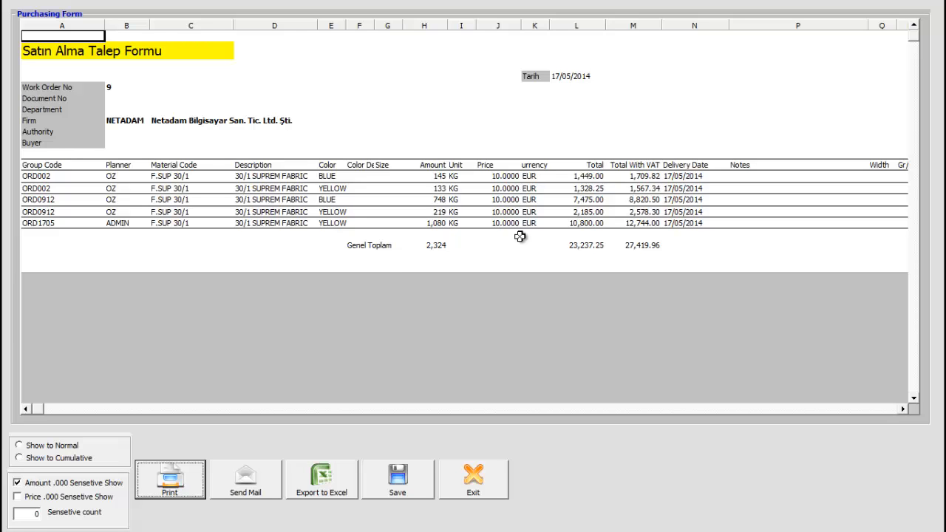
click(195, 488)
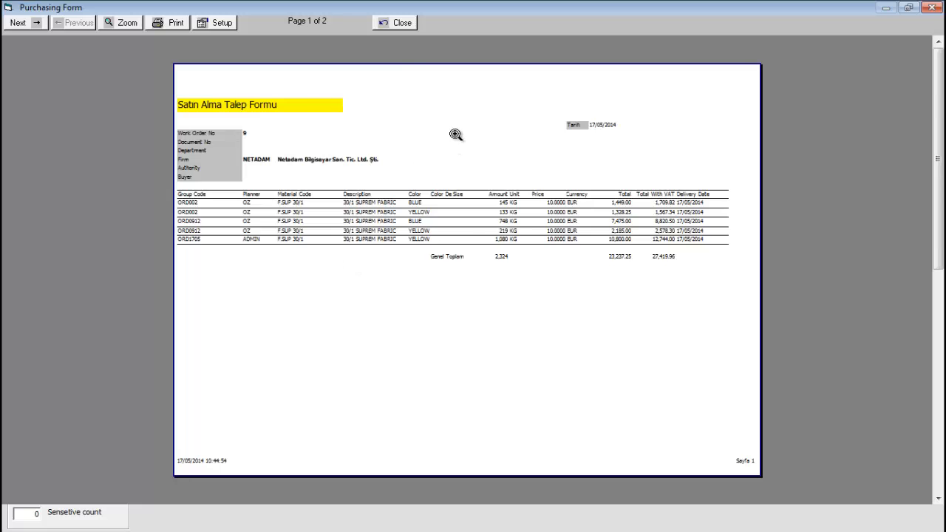
click(401, 22)
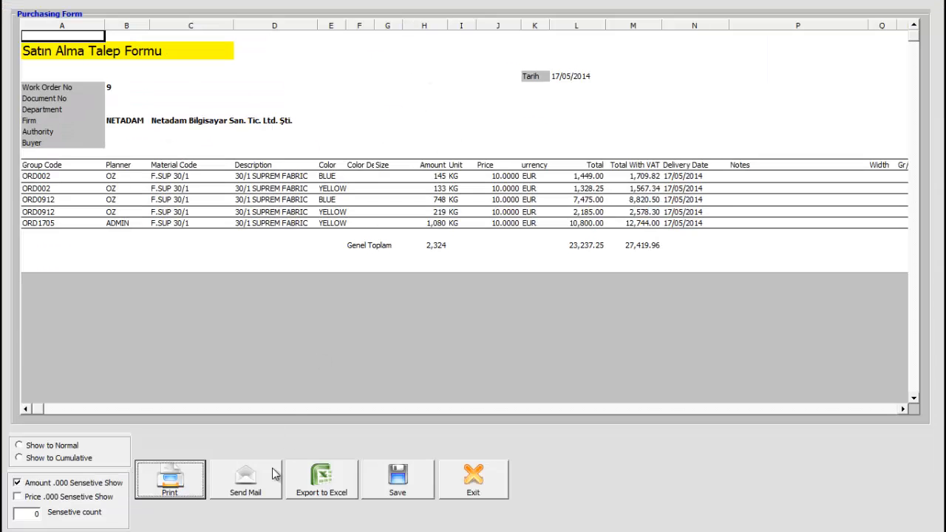
click(491, 477)
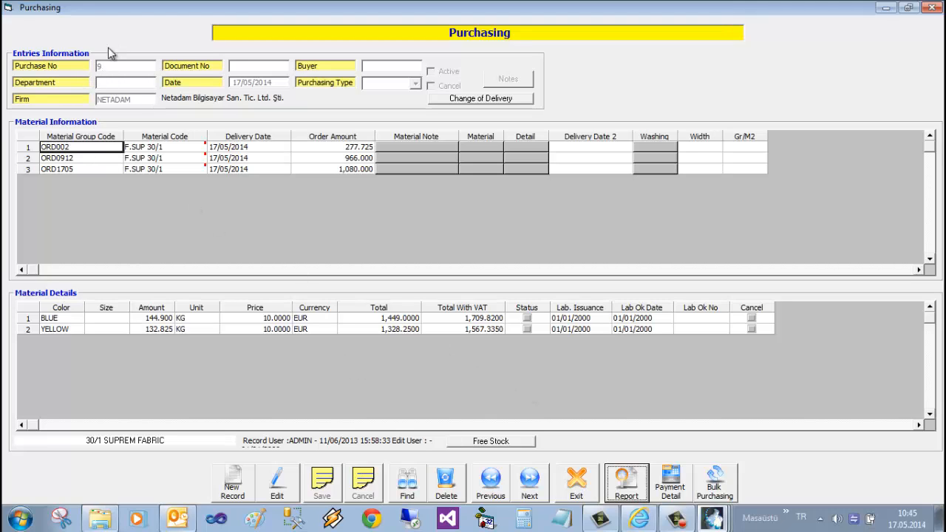
Step: Close the purchasing, material status and planning screens to return to the main order overview
click(640, 477)
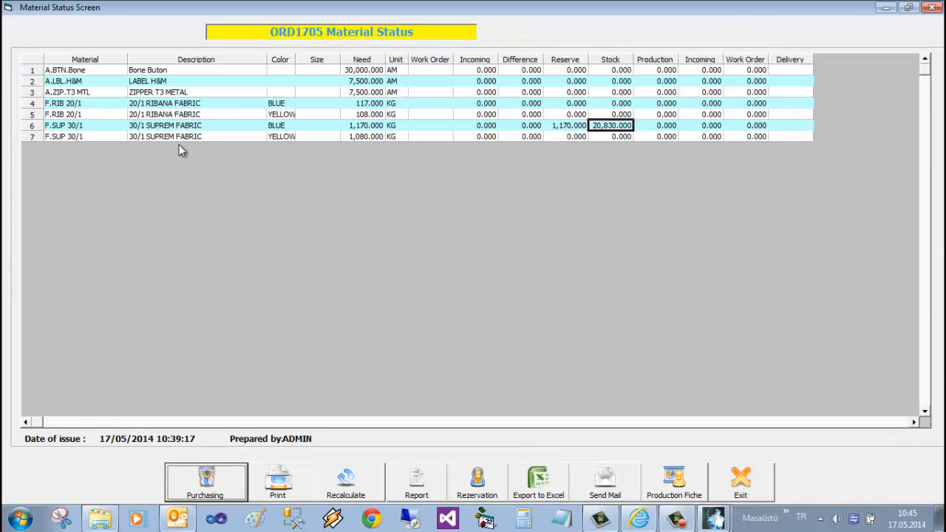
click(742, 480)
click(480, 431)
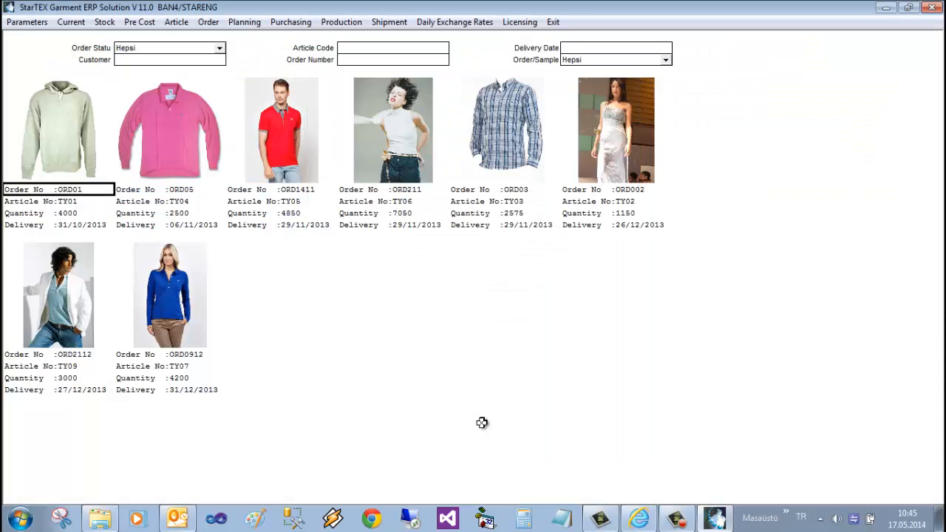
Step: Create a new stock entry and load the purchased lines by entering work order number 9
click(102, 22)
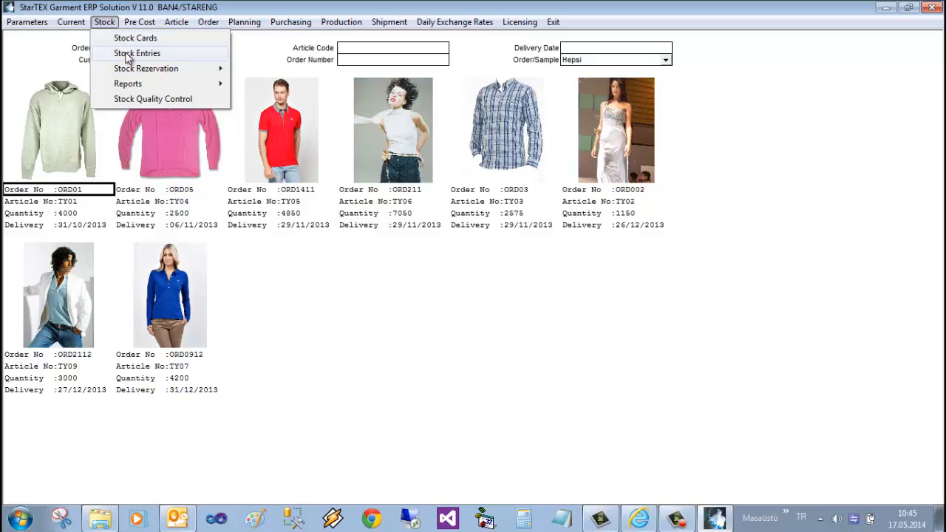
click(120, 53)
click(240, 489)
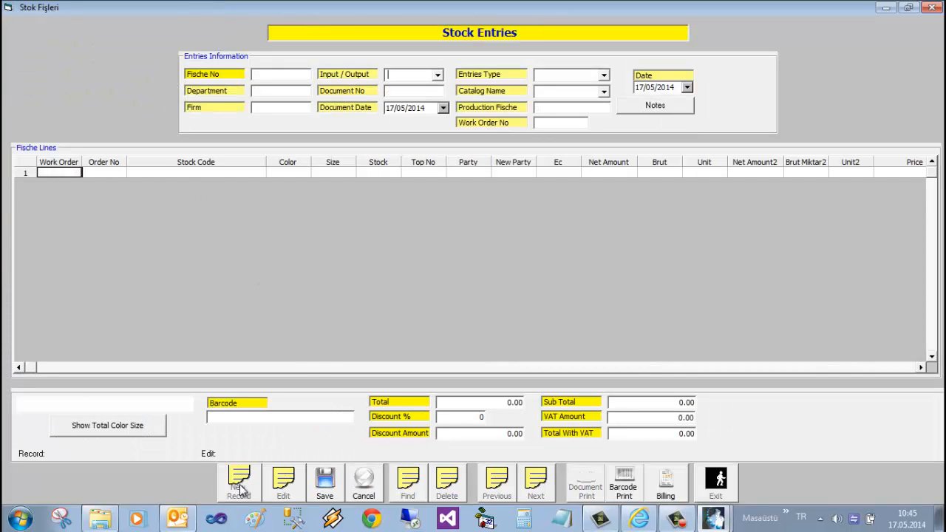
click(546, 123)
text(9)
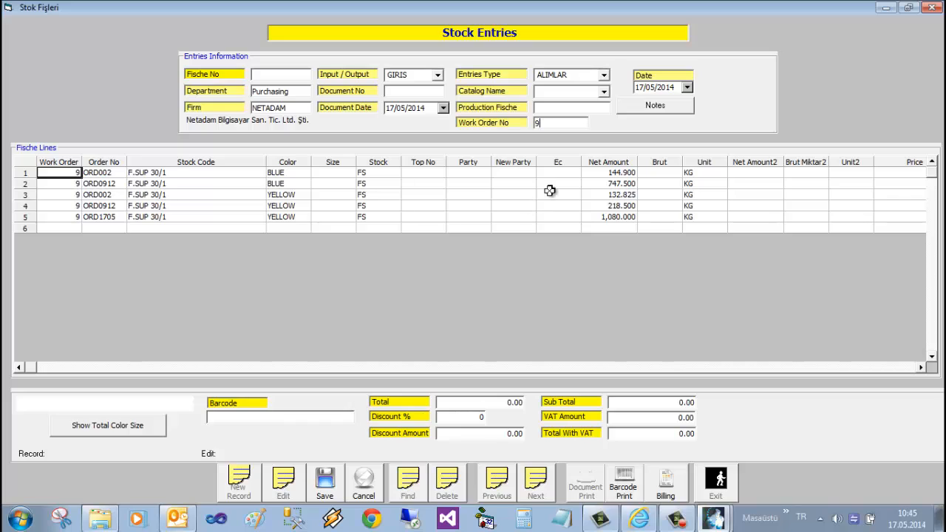
Step: Set the net amount of all five F.SUP 30/1 stock entry lines to 100 KG and save the entry
click(618, 173)
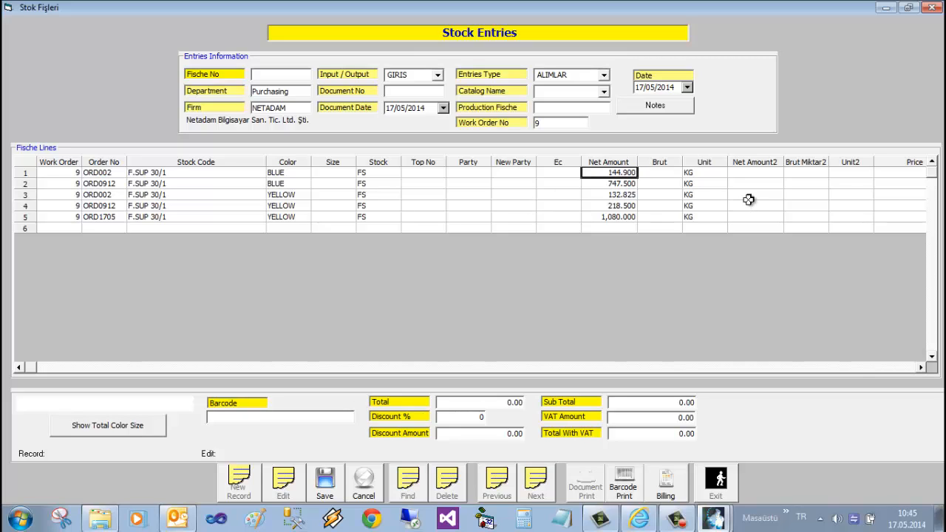
text(100)
key(Return)
text(1)
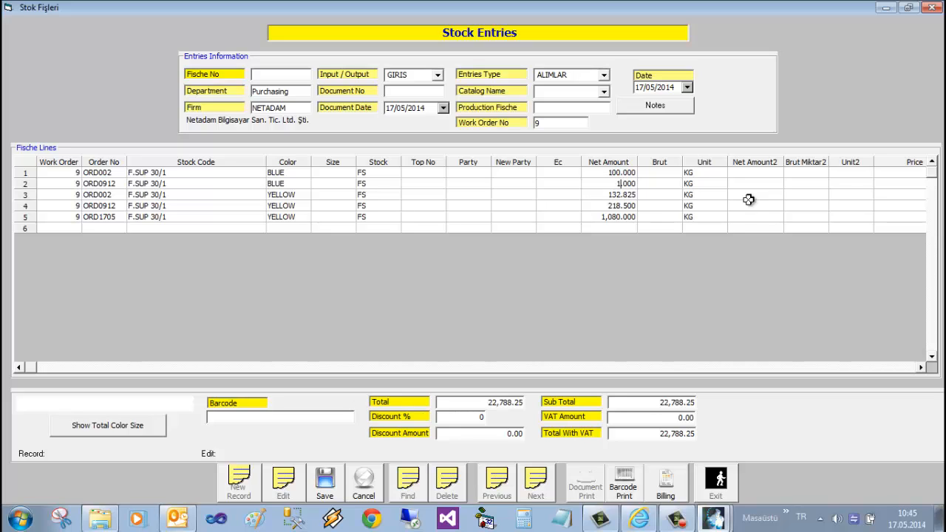
text(00)
key(Return)
text(100)
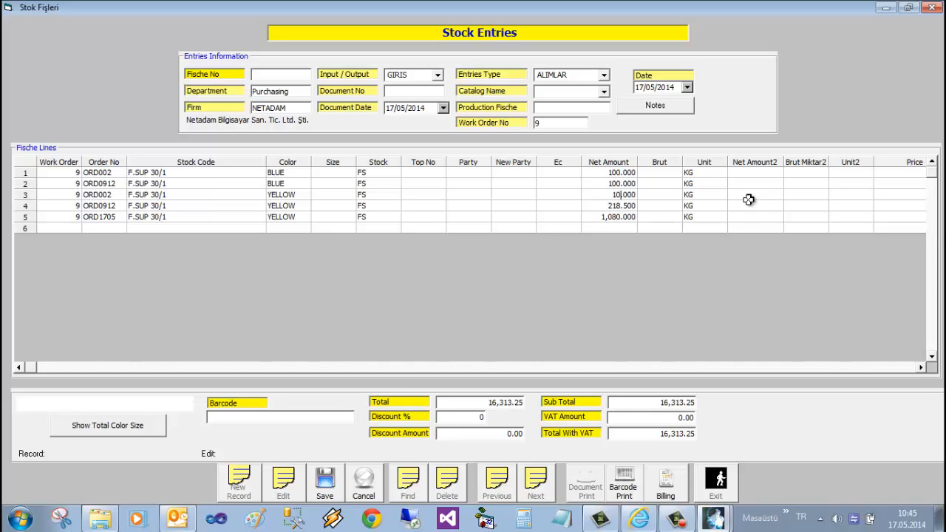
key(Return)
text(100)
key(Return)
text(10)
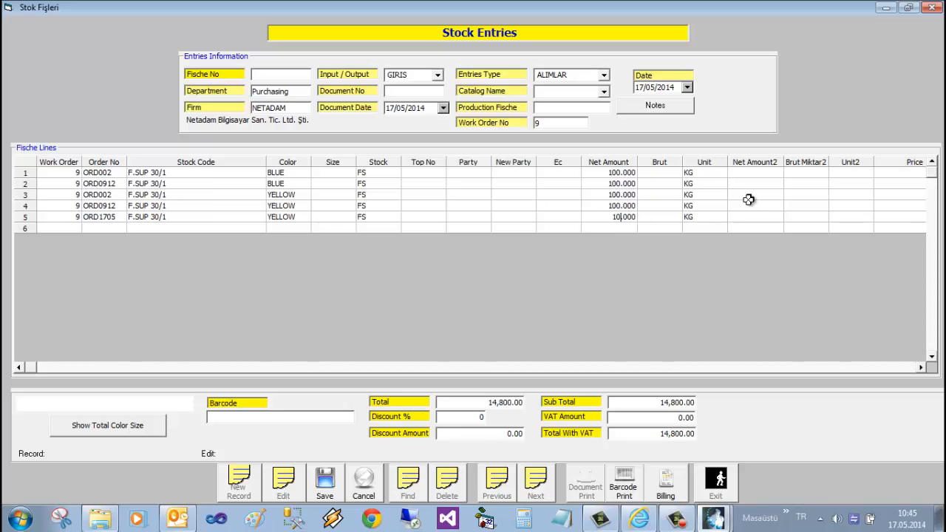
click(320, 486)
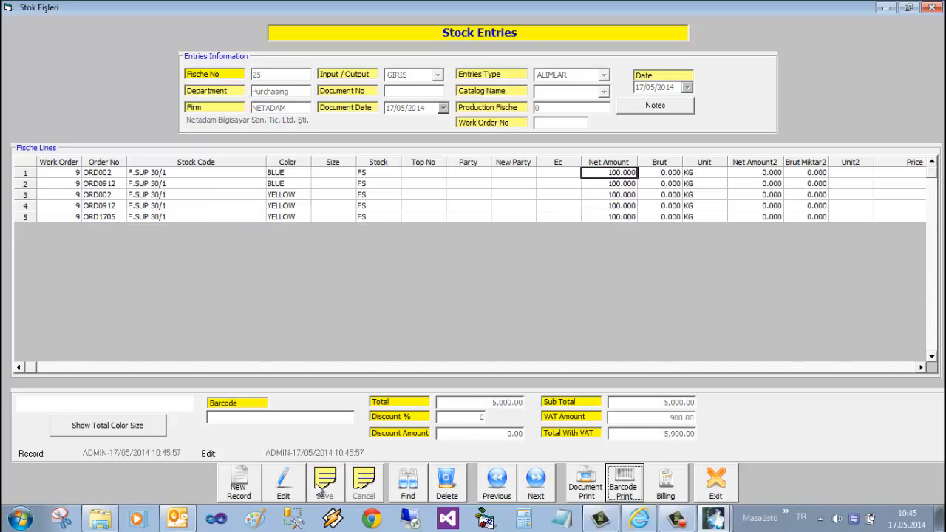
Step: Leave the stock entries and find and open order ORD1705 in Order Entries
click(715, 484)
click(255, 22)
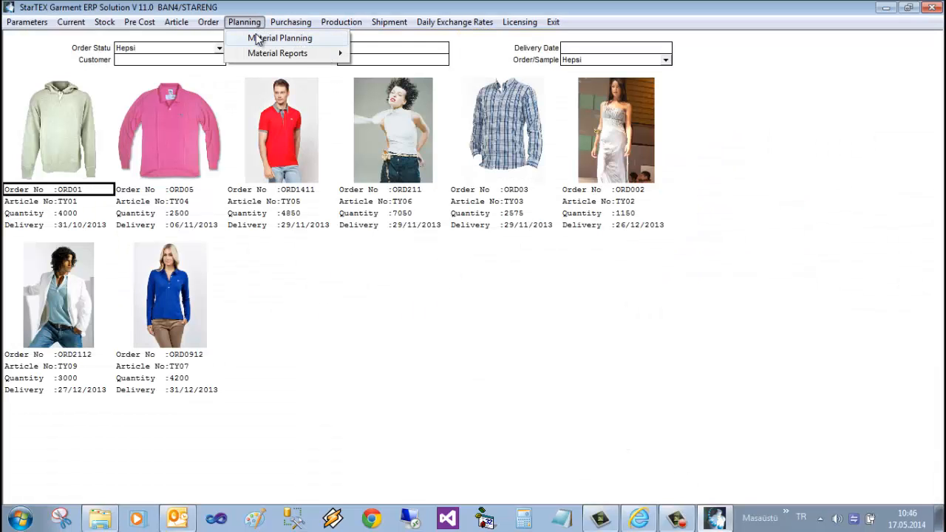
mouse_move(209, 22)
click(229, 39)
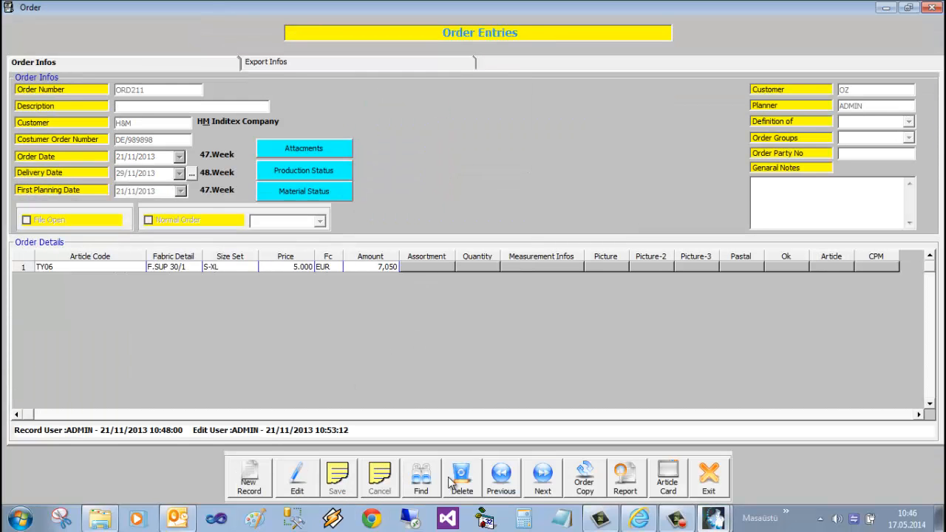
click(421, 479)
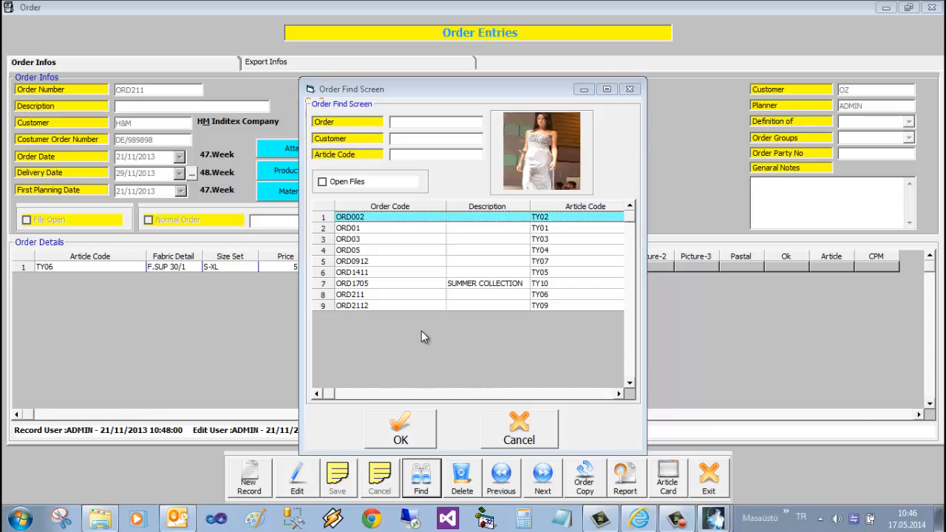
double_click(387, 283)
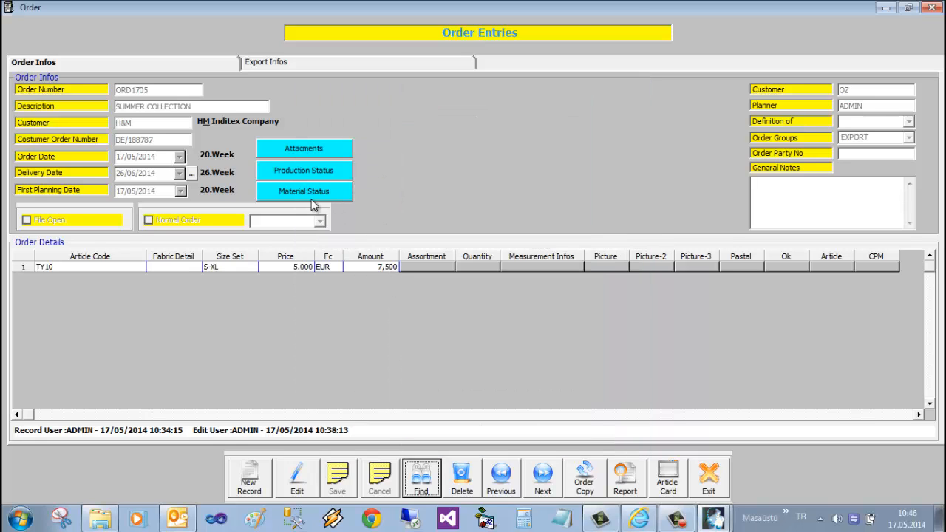
Step: Check the production status and the material status of order ORD1705, then leave Order Entries
click(303, 170)
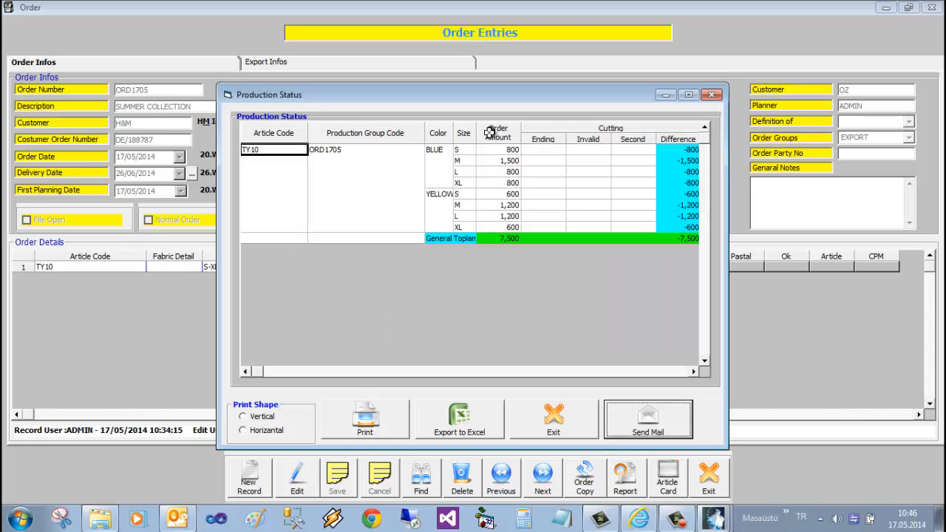
click(536, 415)
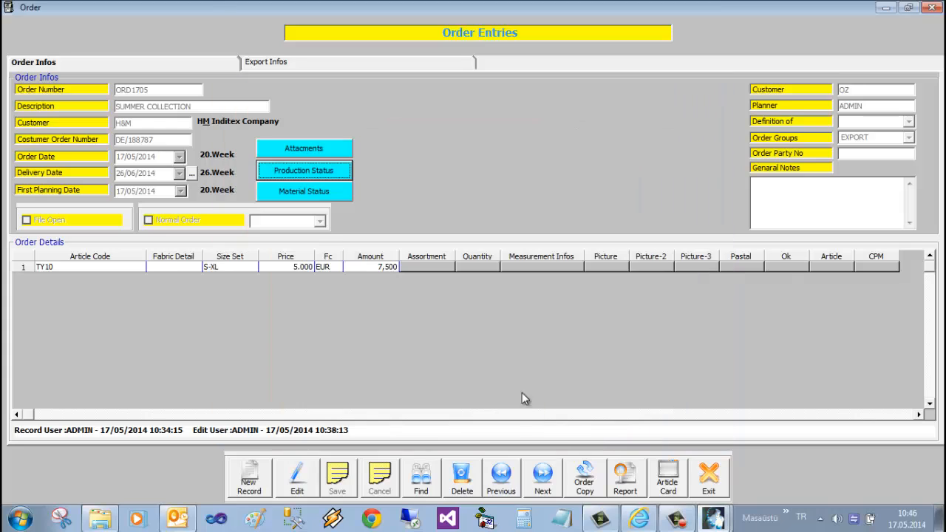
click(304, 194)
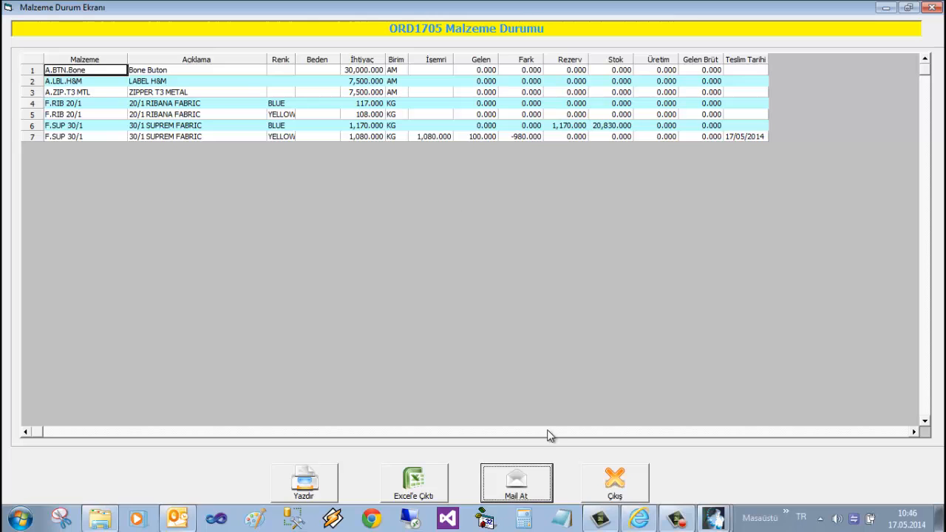
click(606, 474)
click(708, 479)
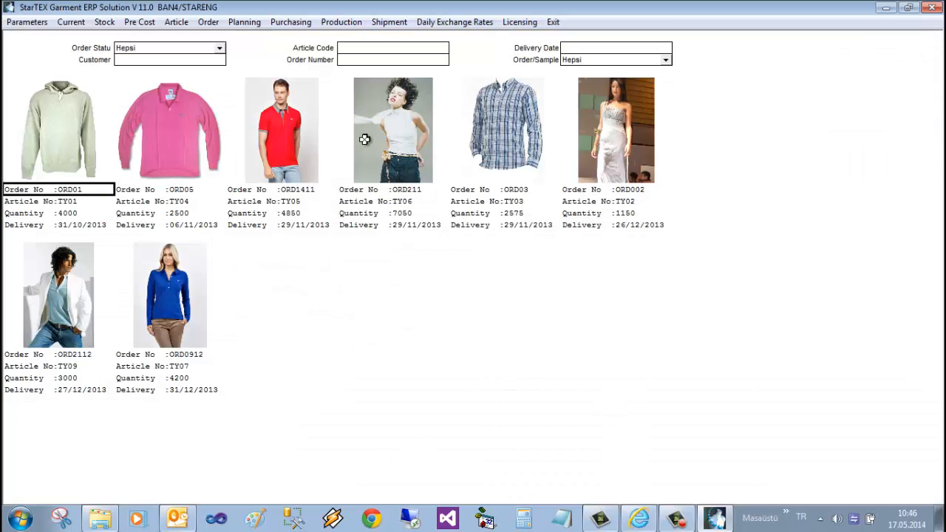
Step: Open ORD1705 in Material Planning, check the yellow F.SUP 30/1 fabric's need, work order and incoming amounts, and close the planning screens
click(291, 21)
click(258, 24)
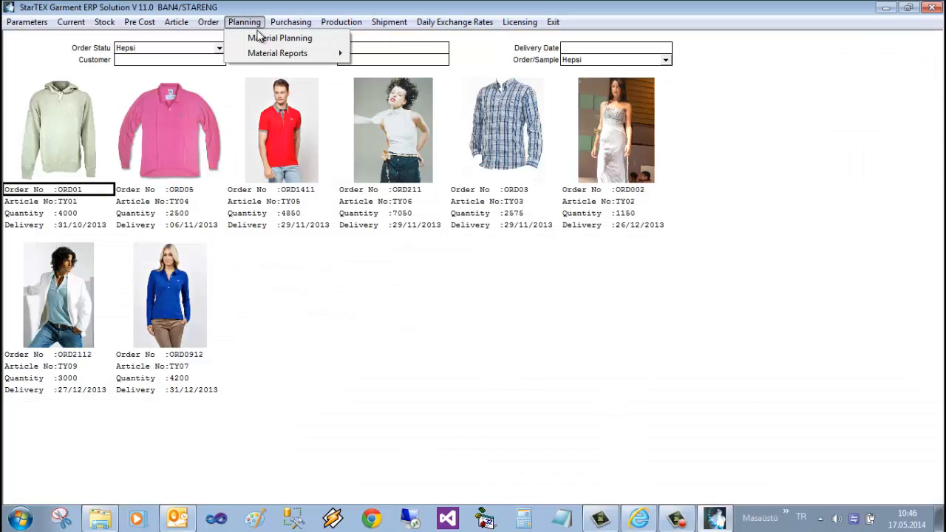
click(259, 36)
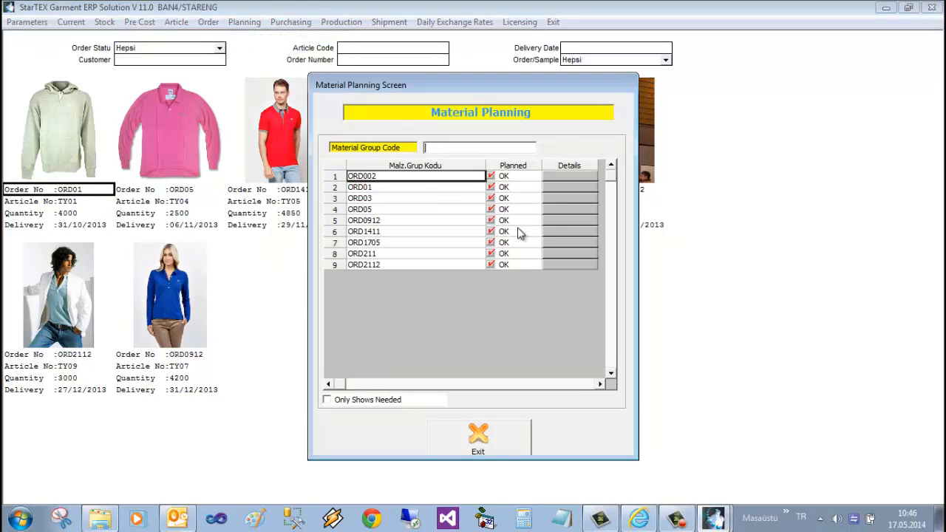
click(575, 245)
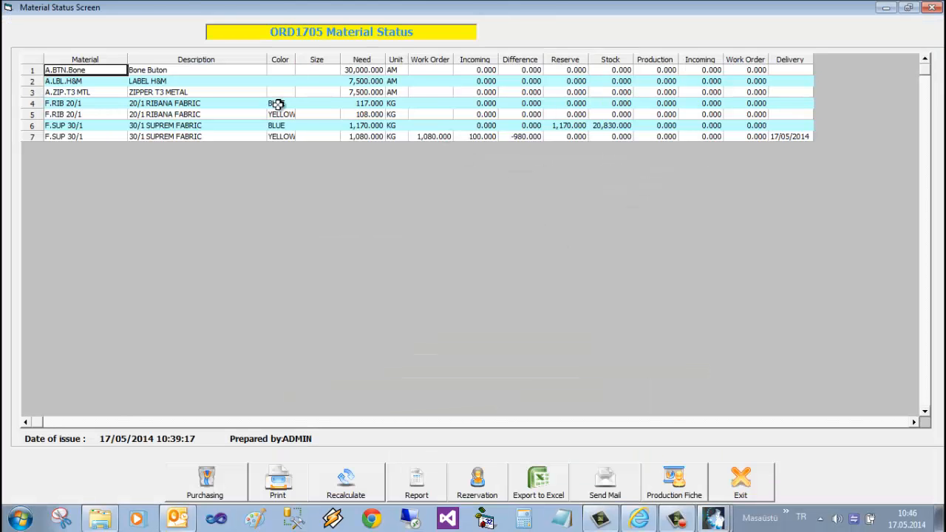
click(363, 137)
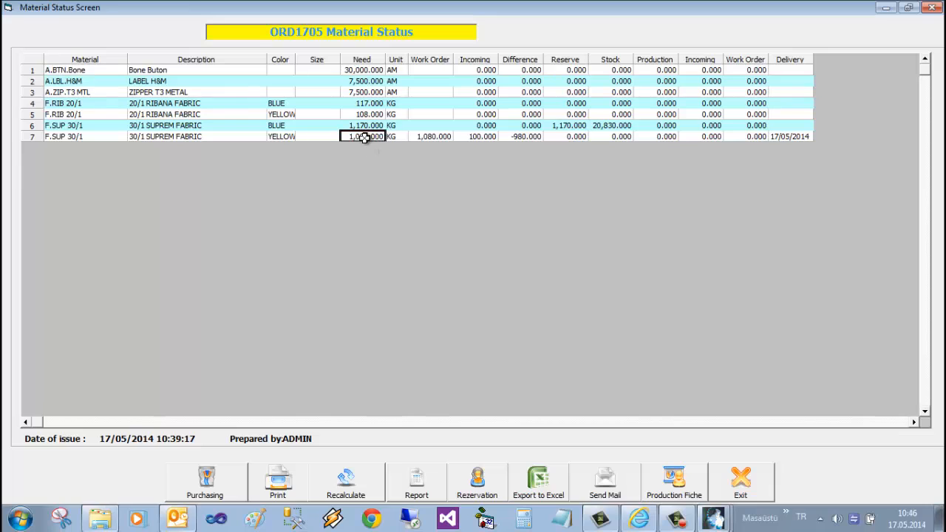
click(438, 135)
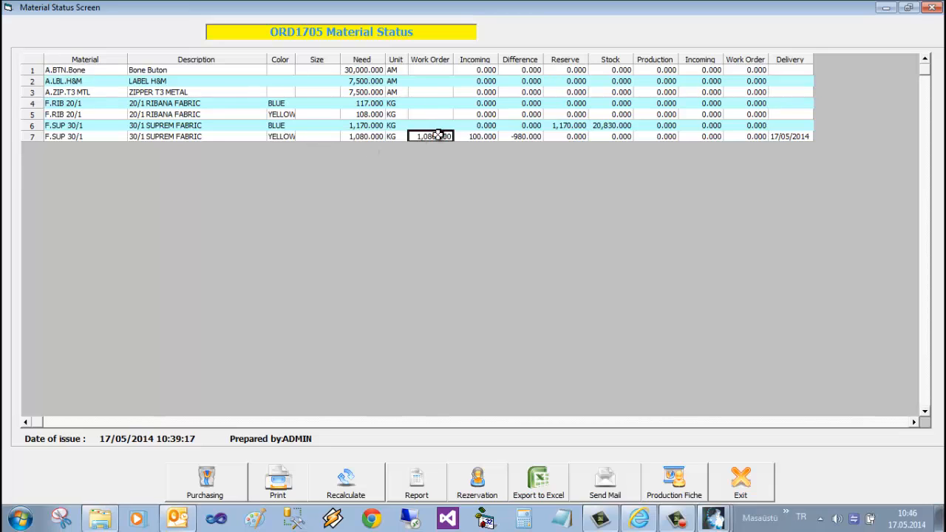
click(481, 135)
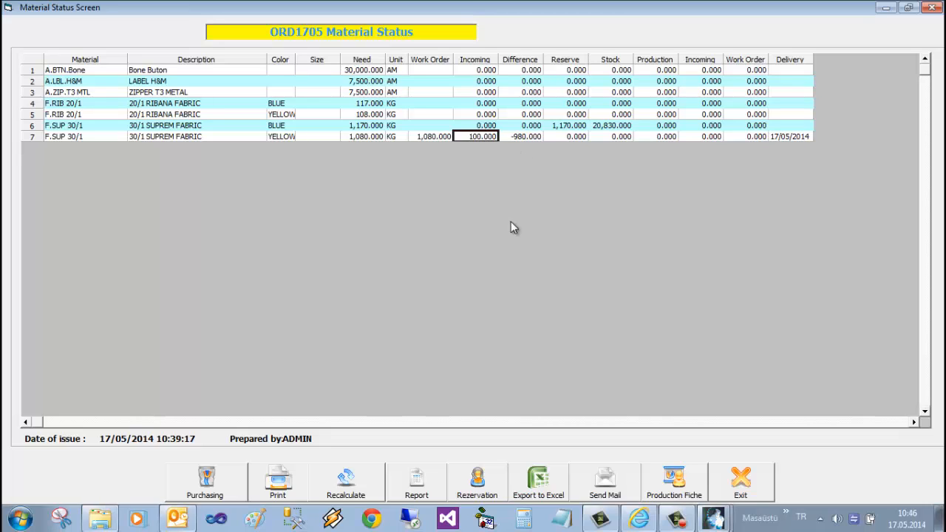
click(739, 481)
click(479, 430)
Step: Create and save a new stock entry for the remaining amounts of work order number 9, then leave Stock Entries
click(105, 21)
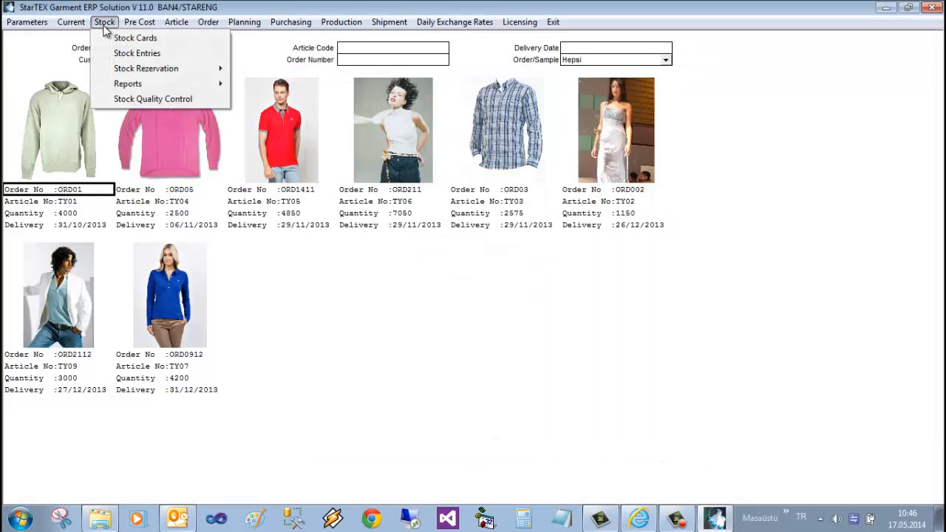
click(133, 53)
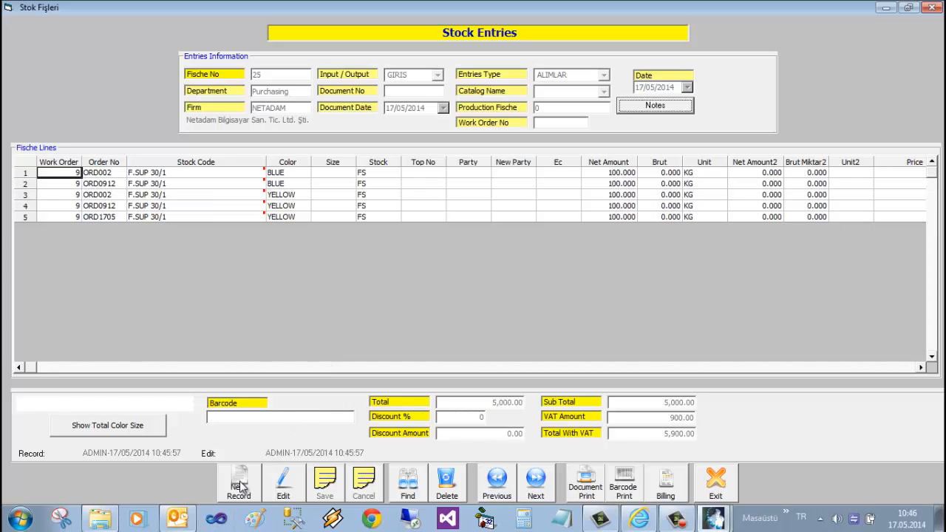
click(241, 487)
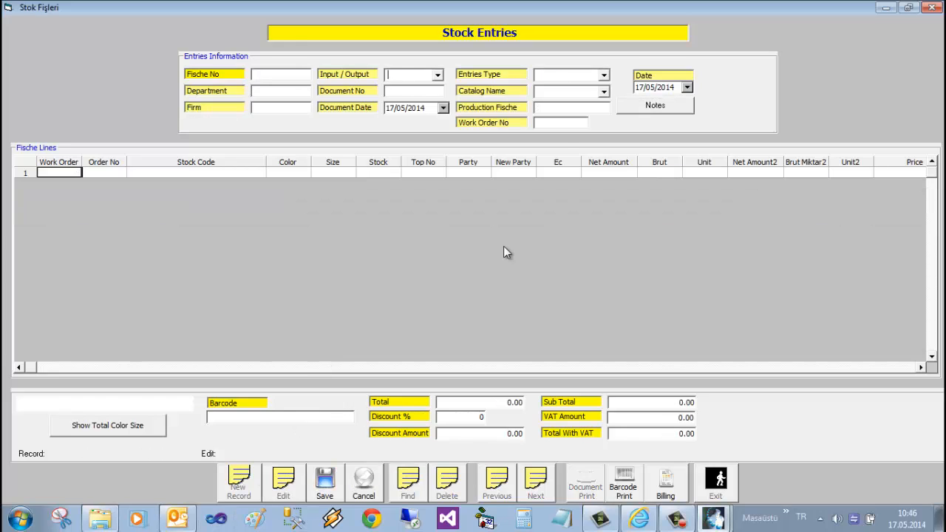
click(560, 123)
text(9)
key(Return)
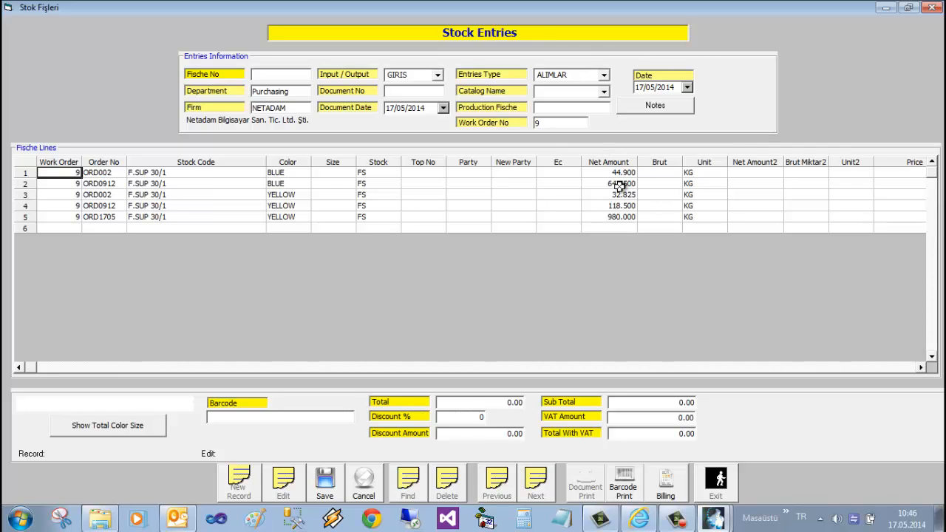
click(314, 479)
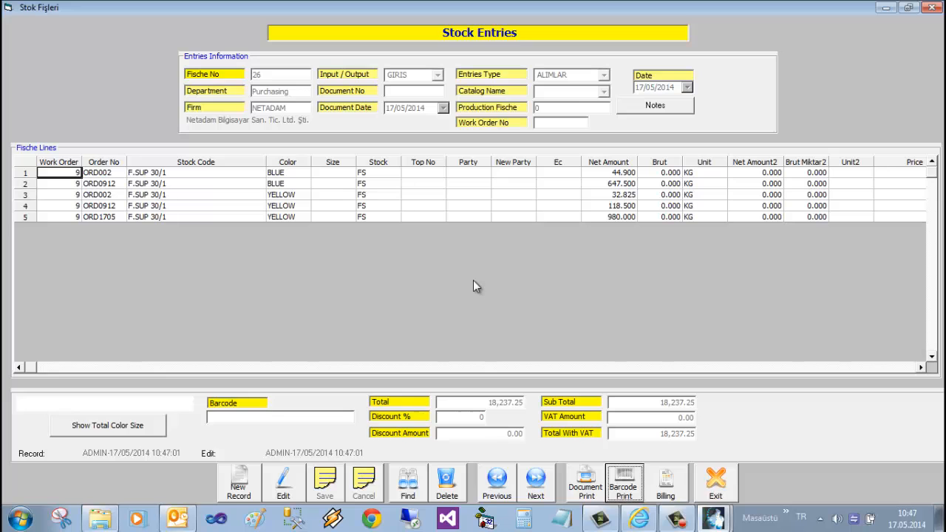
click(711, 485)
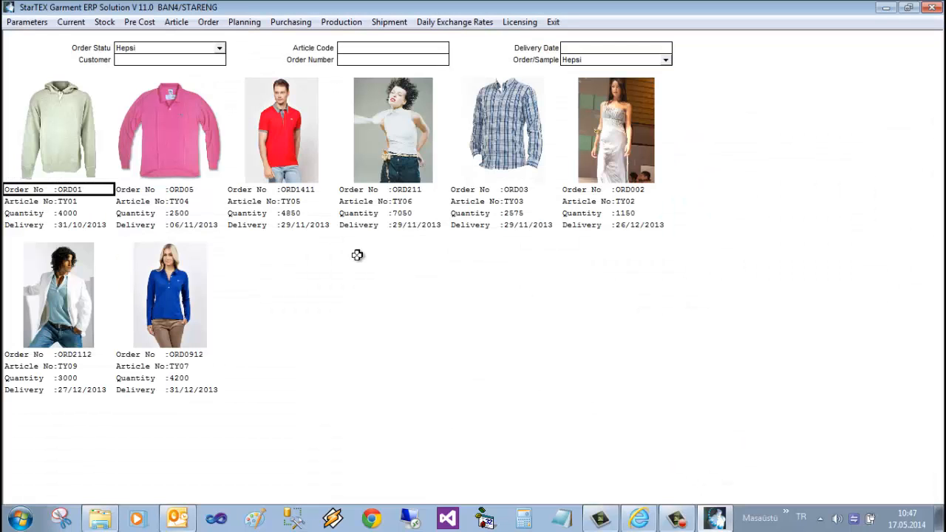
Step: Recheck ORD1705's yellow F.SUP 30/1 line in Material Planning after the second receipt, then close the planning screens
click(243, 22)
click(251, 35)
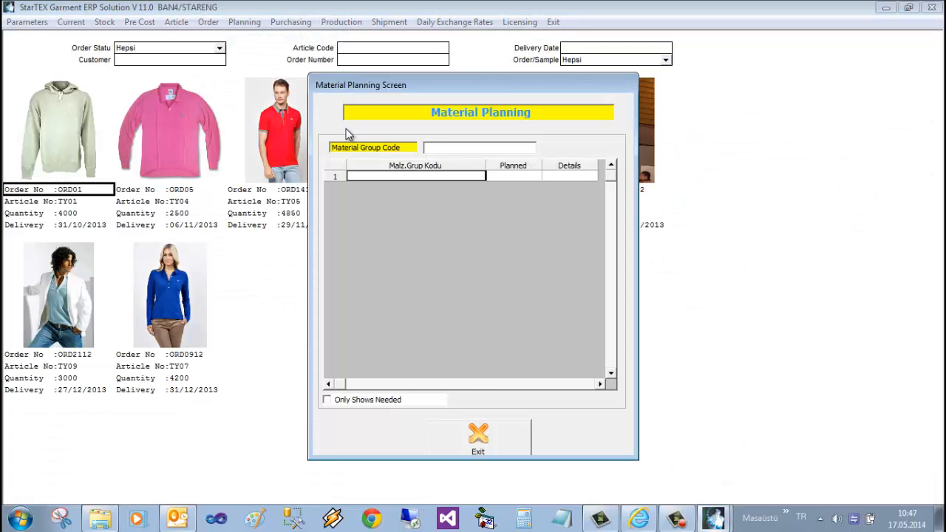
click(565, 242)
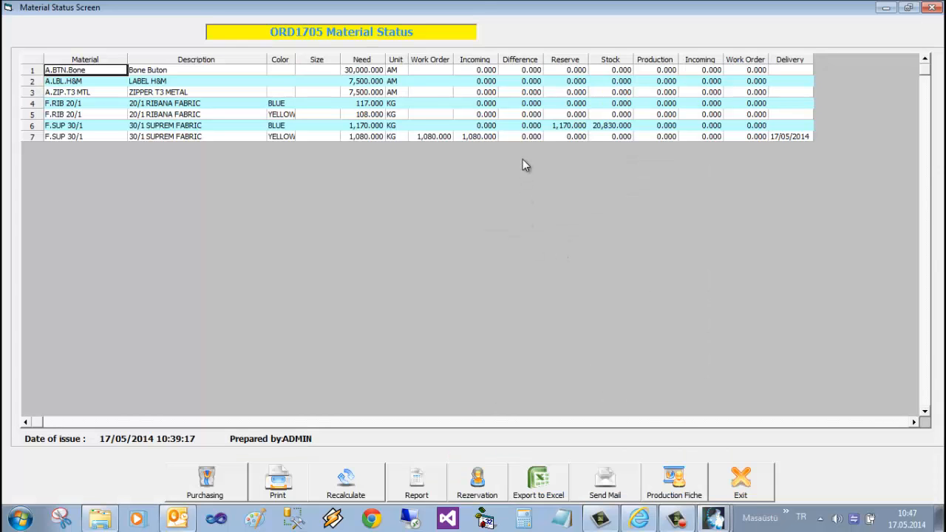
click(370, 138)
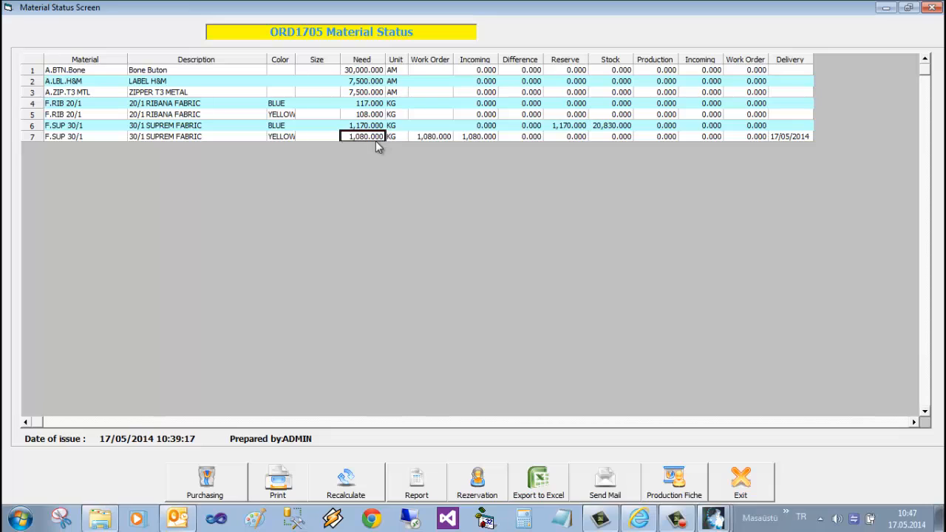
click(435, 138)
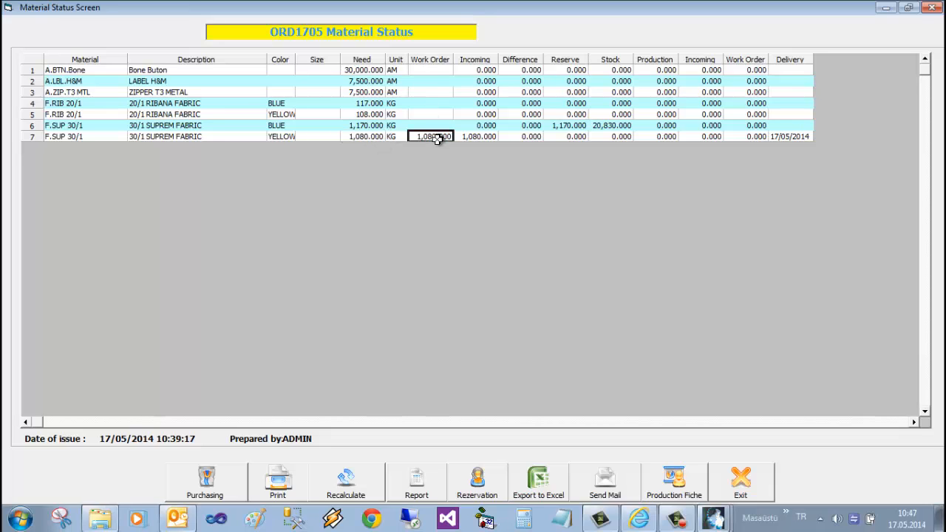
click(480, 137)
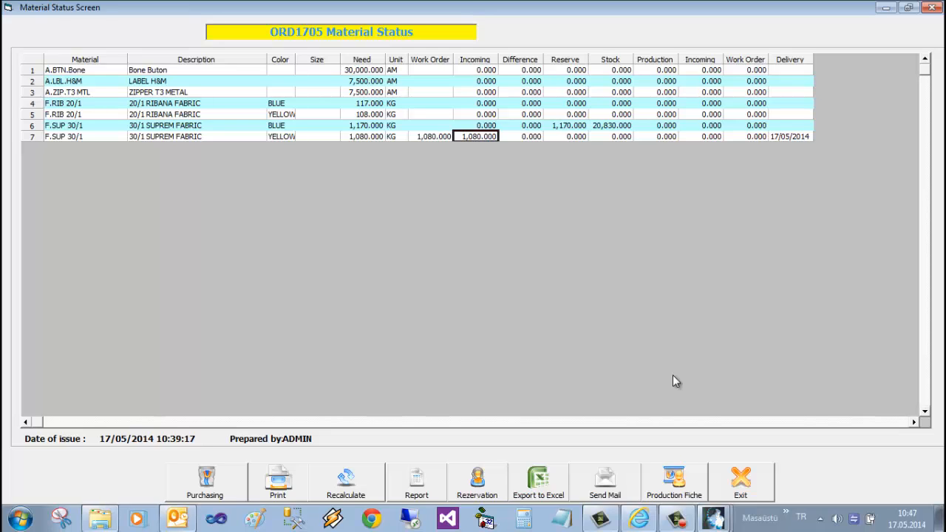
click(761, 491)
click(478, 436)
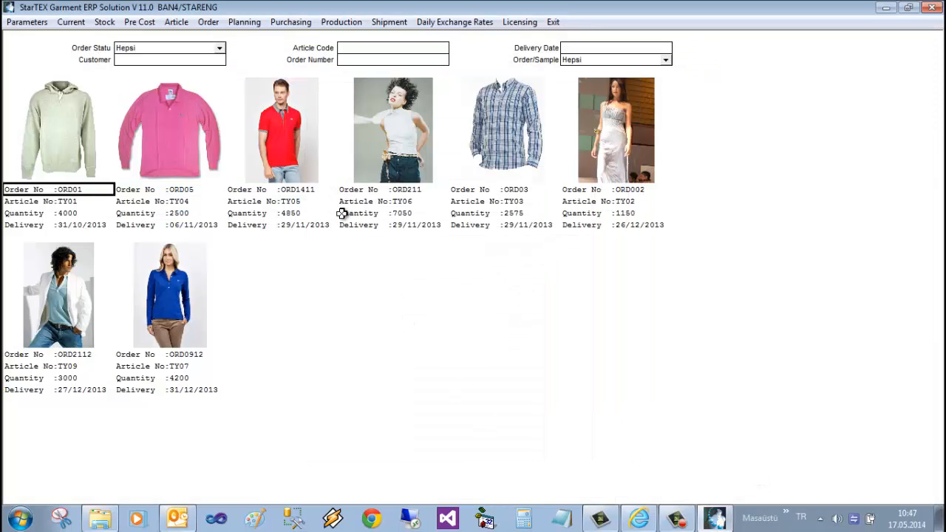
Step: Look up ORD1705 in Production Planning and open its details to review the proposed department work orders for article TY10
click(347, 24)
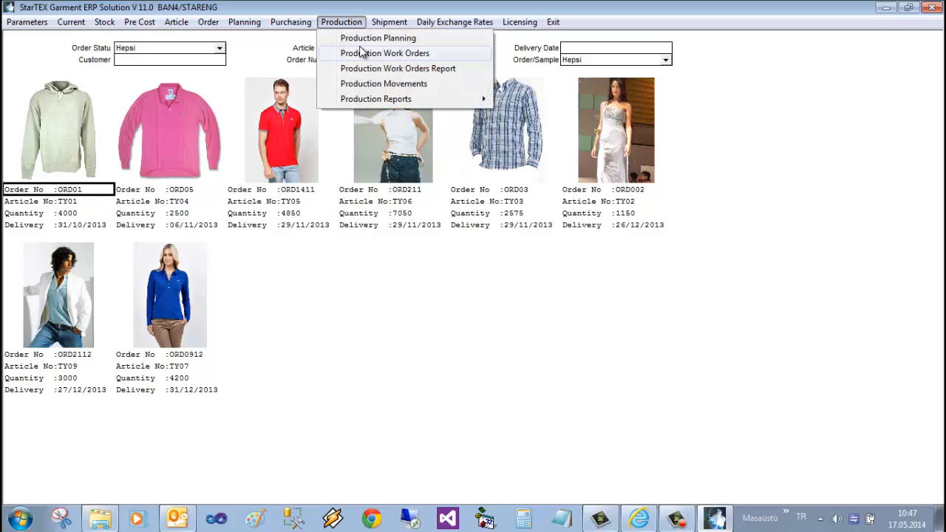
click(354, 38)
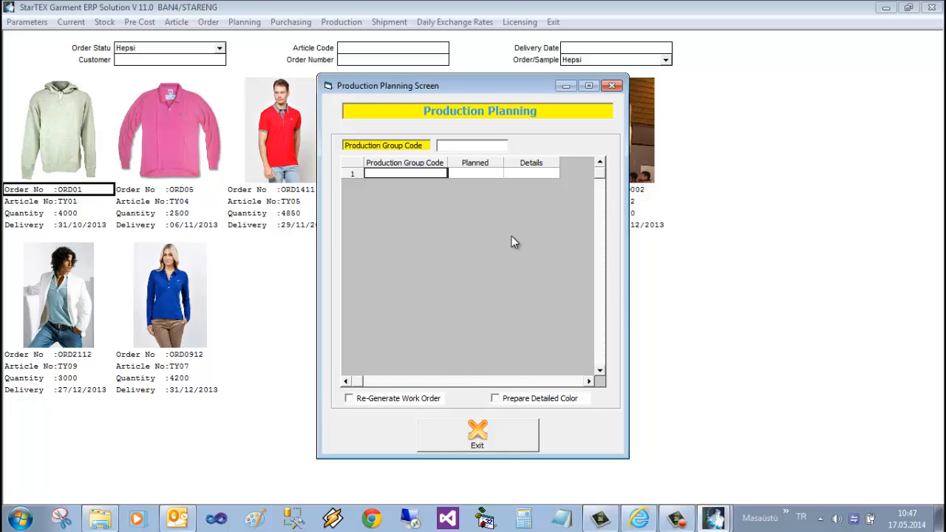
text(ORD1705)
key(Return)
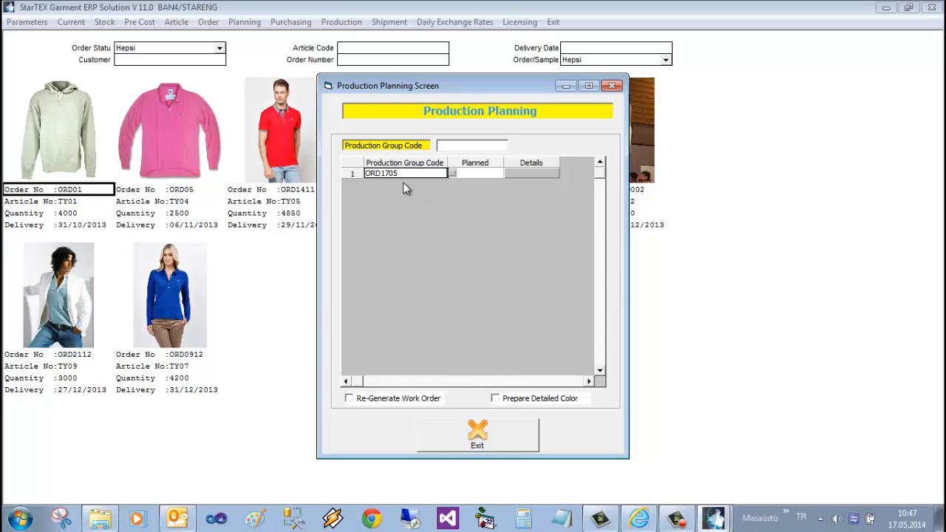
click(523, 173)
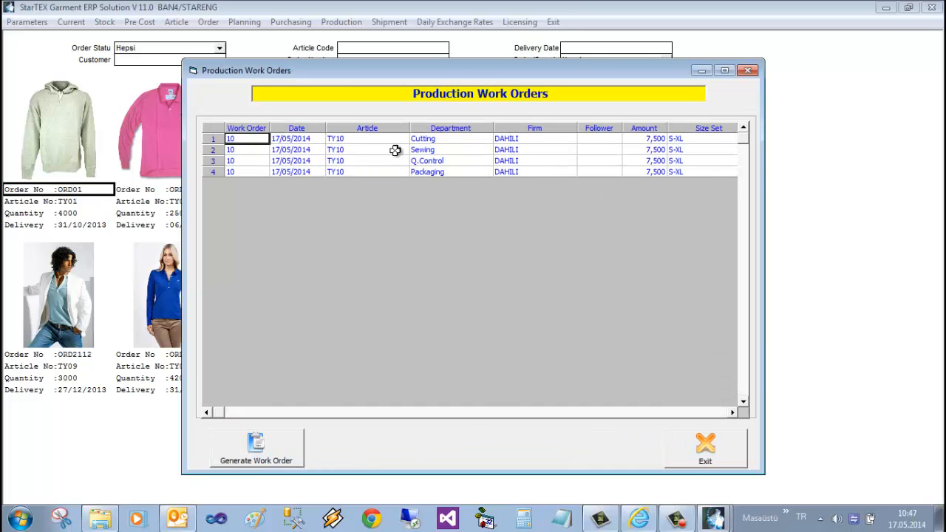
click(464, 164)
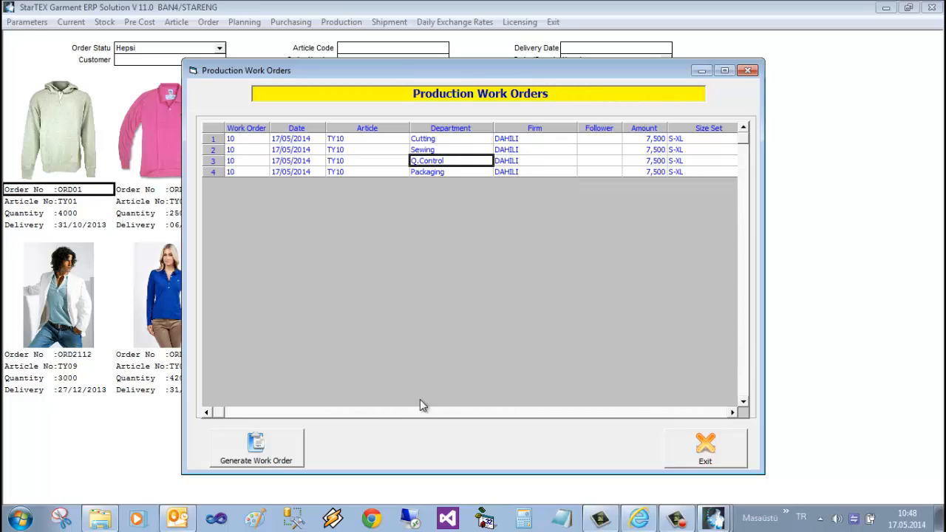
Step: Generate the production work orders for ORD1705 and close the production planning screens
click(240, 436)
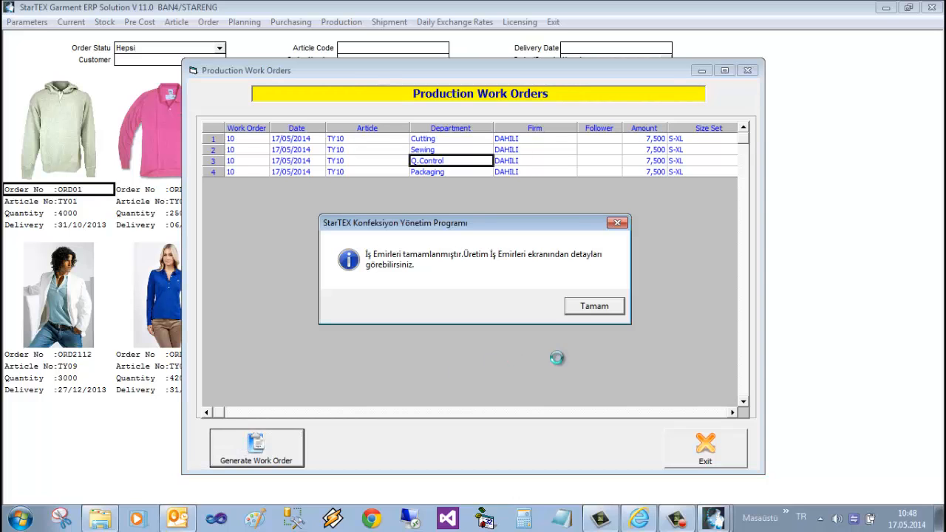
click(592, 306)
click(687, 444)
click(517, 430)
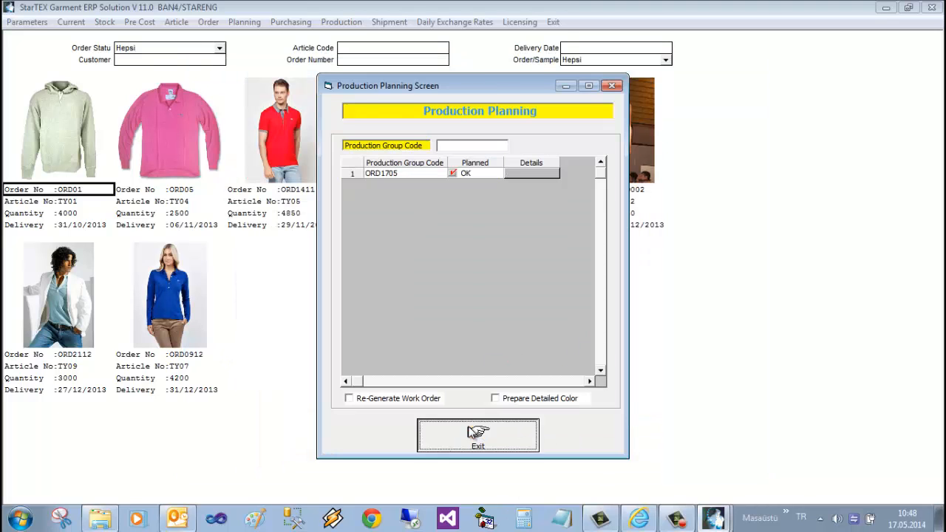
Step: Open Production Work Orders maximized, browse back from the Packaging record through ORD1705's earlier department records, and close the screen
click(341, 22)
click(361, 59)
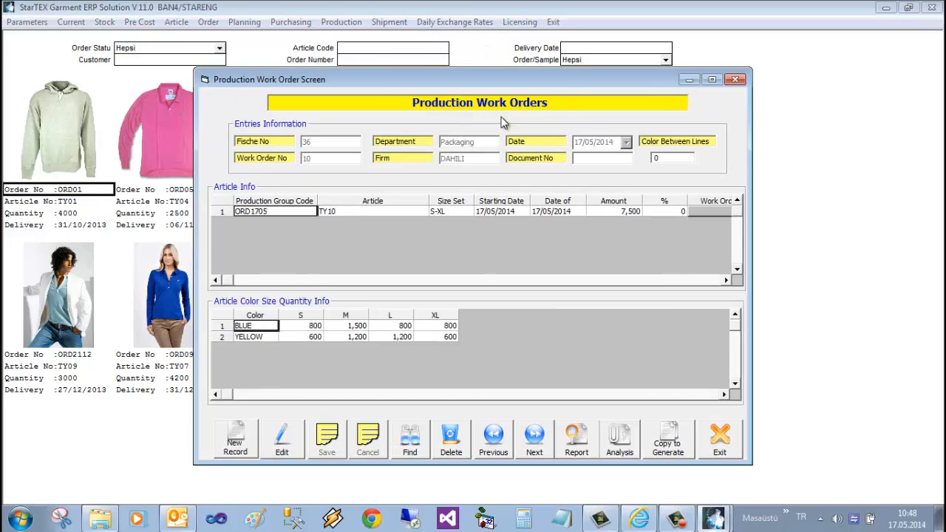
double_click(565, 77)
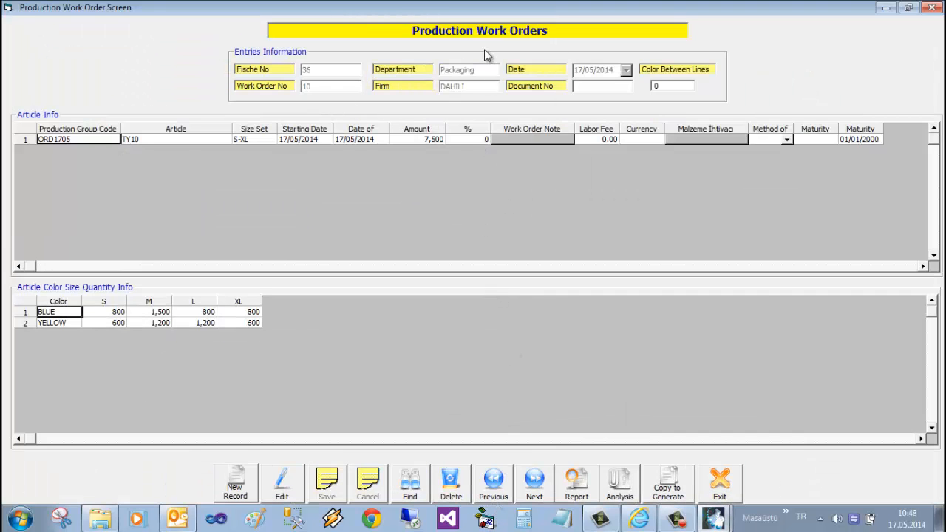
click(491, 481)
click(489, 481)
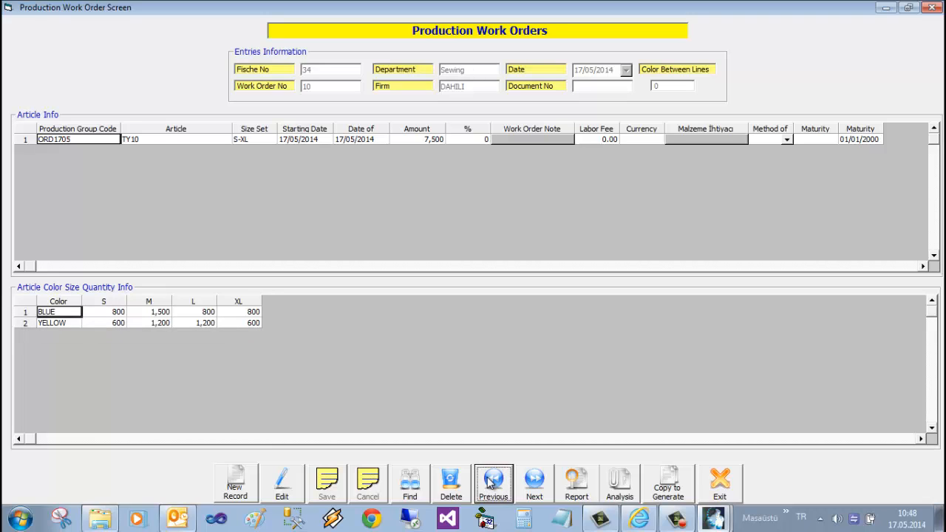
click(489, 481)
click(719, 482)
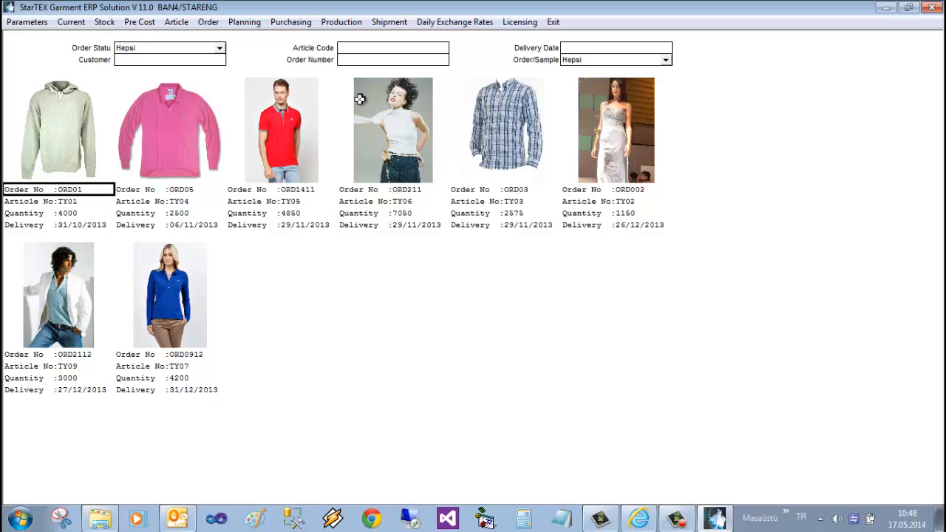
Step: Open the Production Movements screen and maximize its window
click(342, 22)
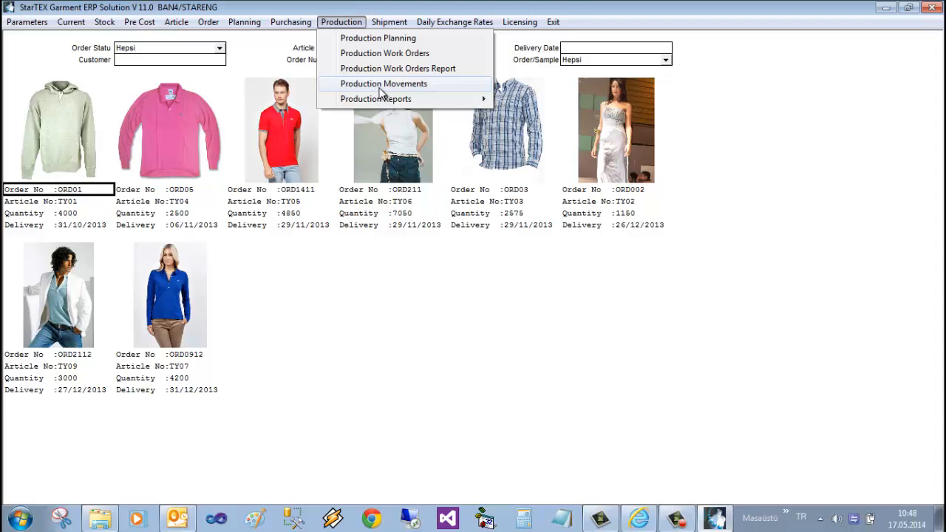
click(380, 86)
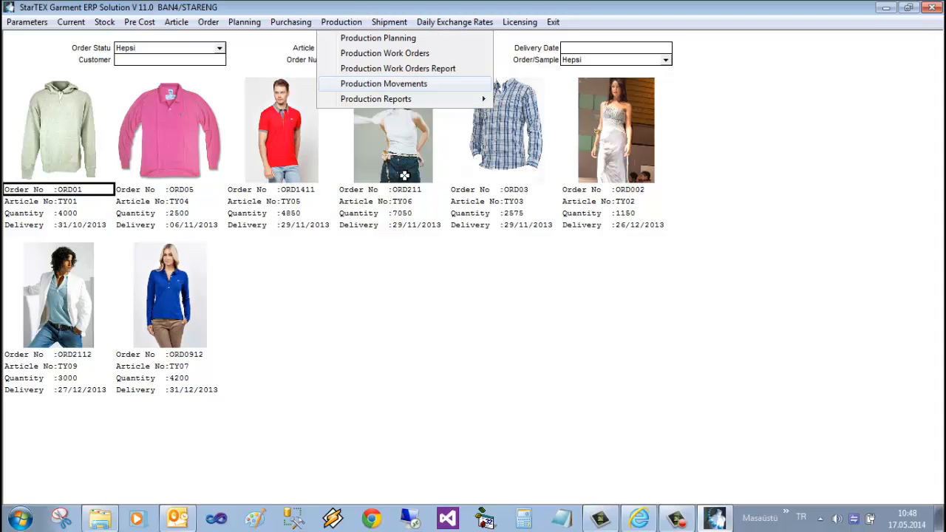
double_click(436, 73)
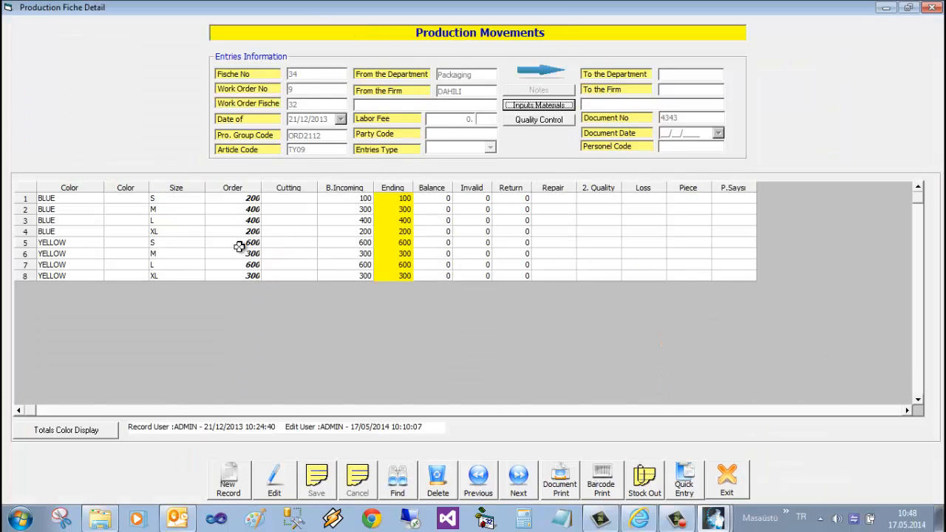
Step: Start a new production movement and load the Cutting work order of article TY10 into it
click(228, 481)
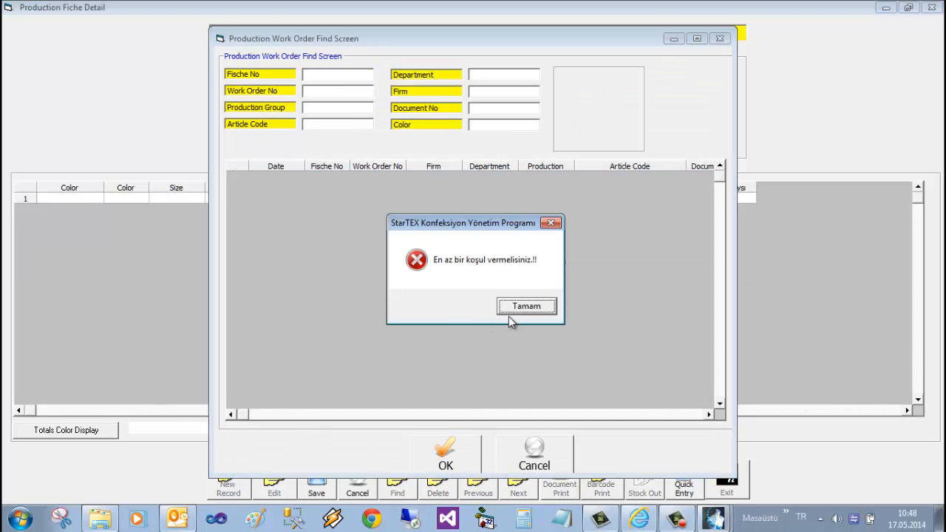
click(510, 309)
click(339, 125)
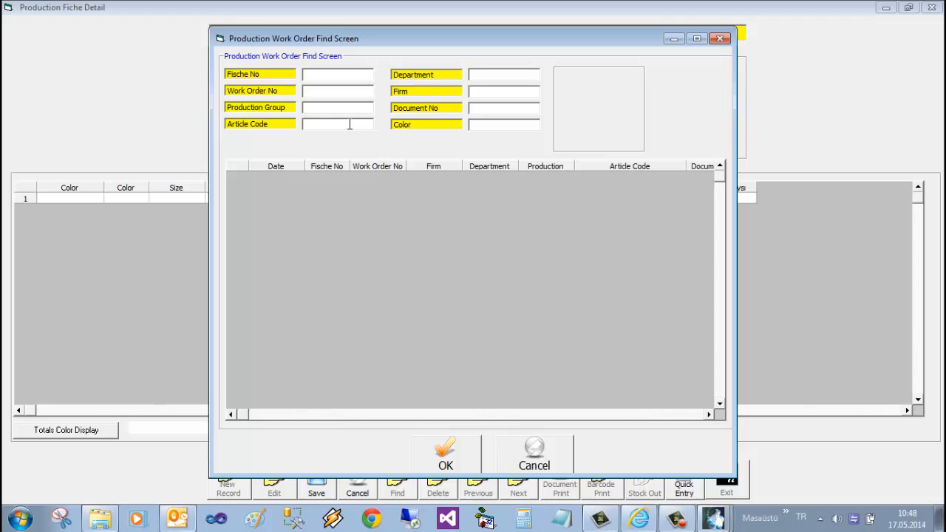
text(TY10)
key(Return)
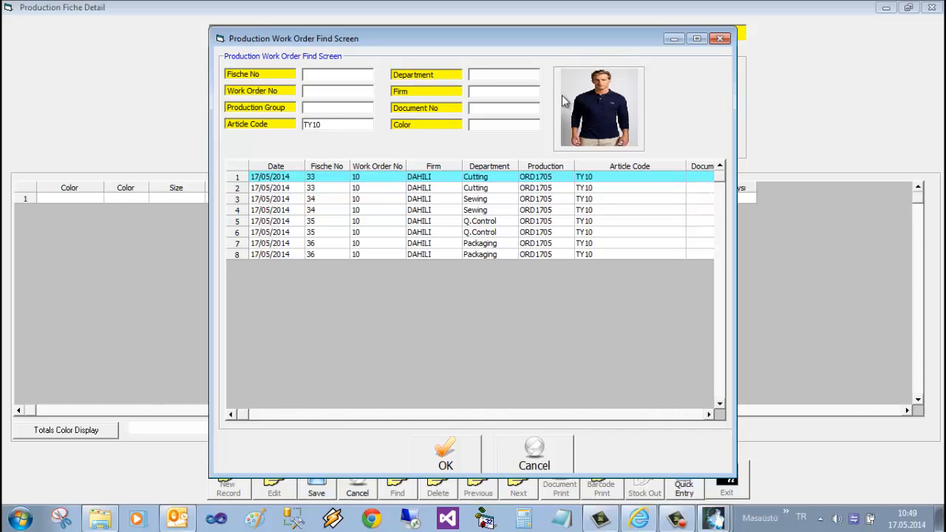
double_click(503, 178)
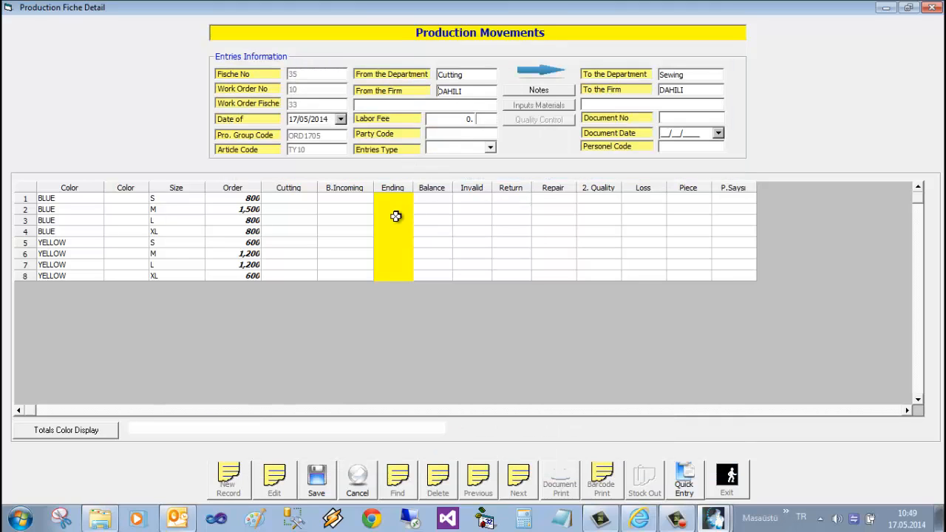
Step: Enter the blue Ending quantities for the Cutting movement: S 700, M 1,000, L 700 and XL 700
click(392, 198)
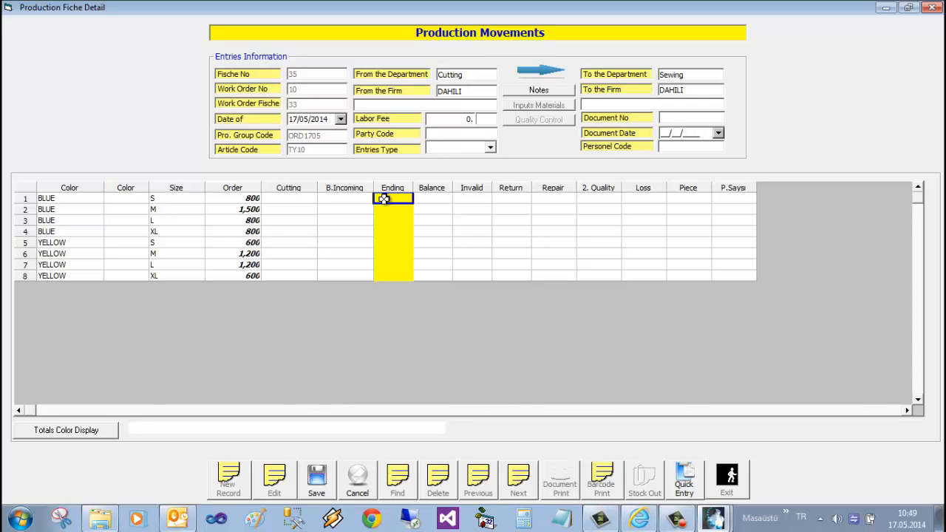
text(700)
key(Return)
text(1)
key(Return)
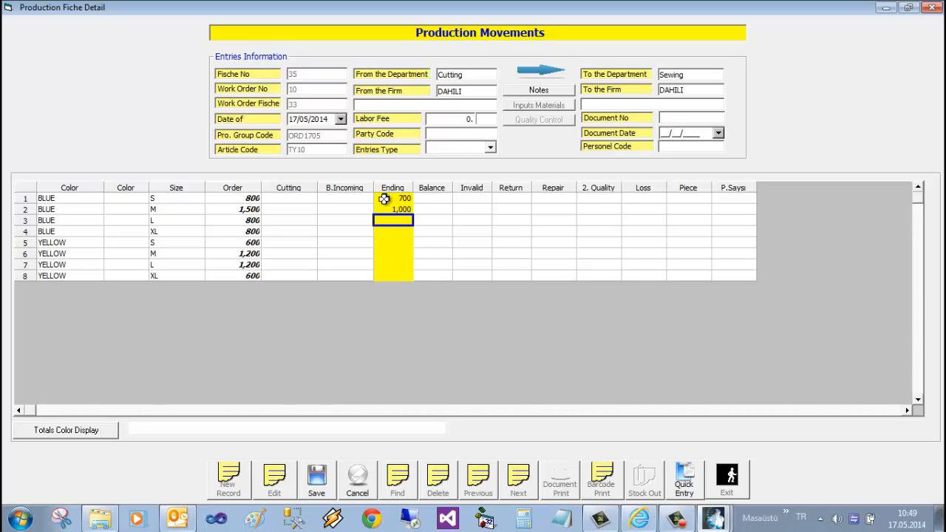
text(700)
key(Return)
text(700)
key(Return)
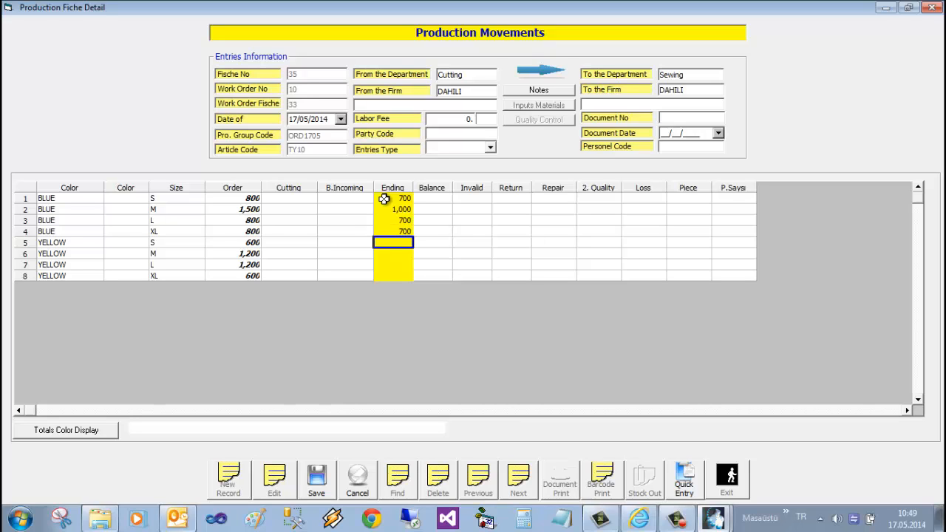
Step: Enter the yellow Ending quantities S 550, M 1,100, L 1,100 and XL 500, and save the Cutting-to-Sewing movement
text(550)
key(Return)
text(1,100)
key(Return)
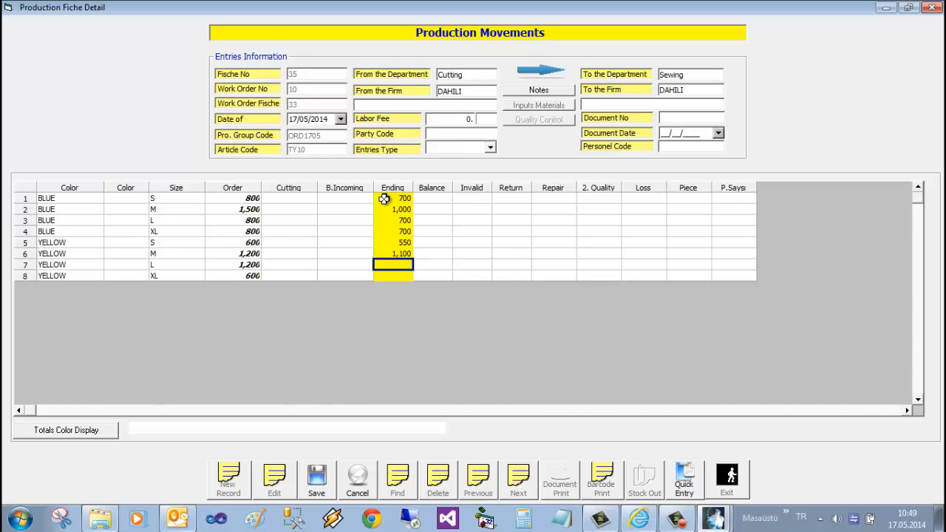
text(1,100)
key(Return)
text(50)
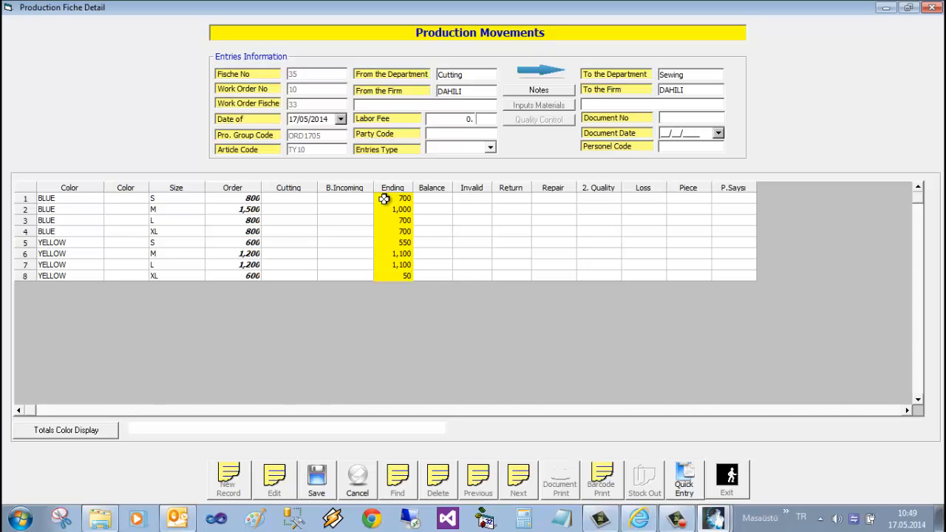
text(0)
key(Return)
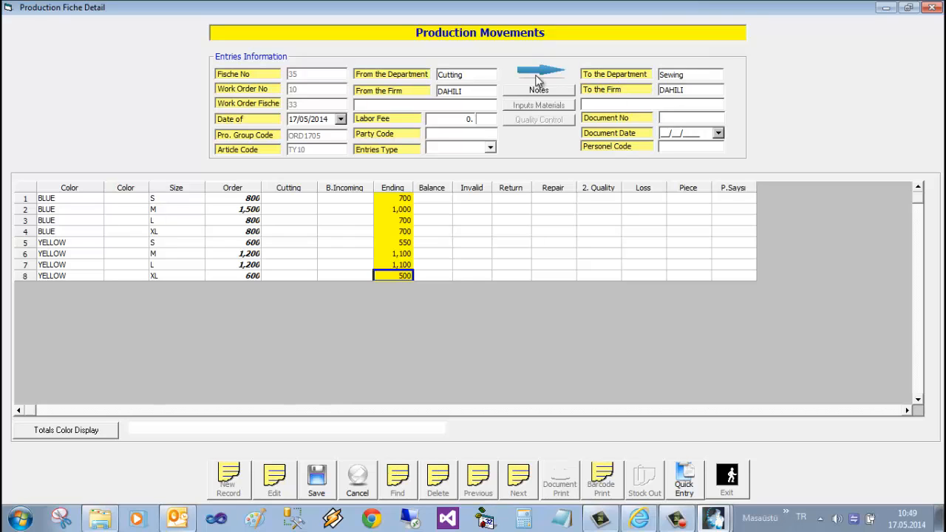
click(317, 476)
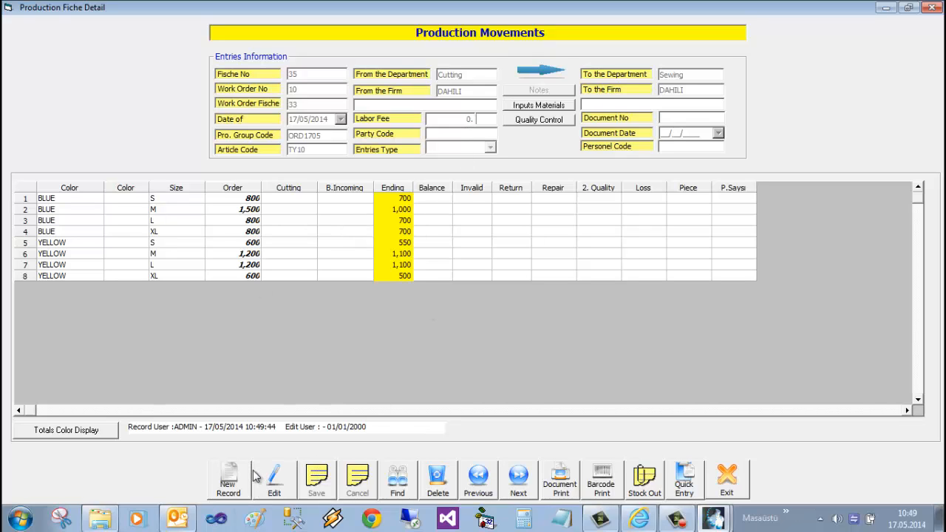
Step: Start another production movement and load article TY10's Sewing work order into it
click(234, 483)
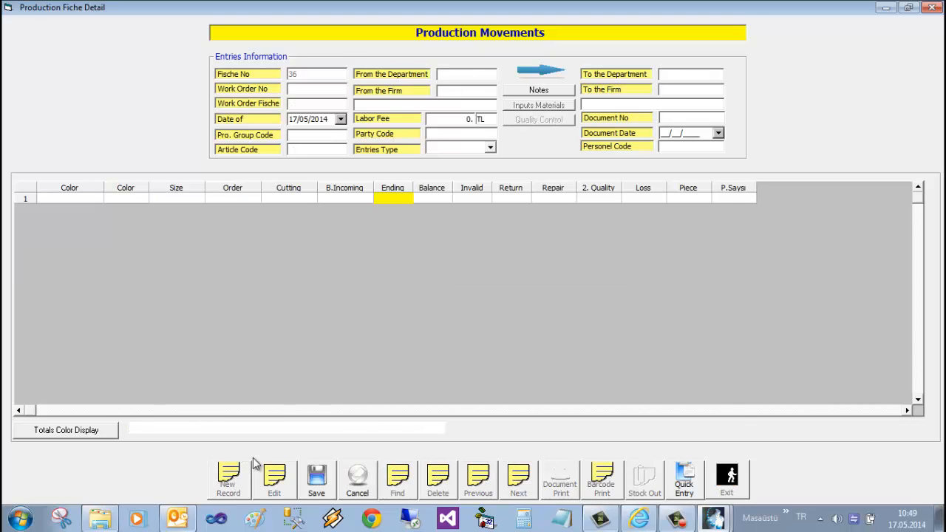
click(552, 307)
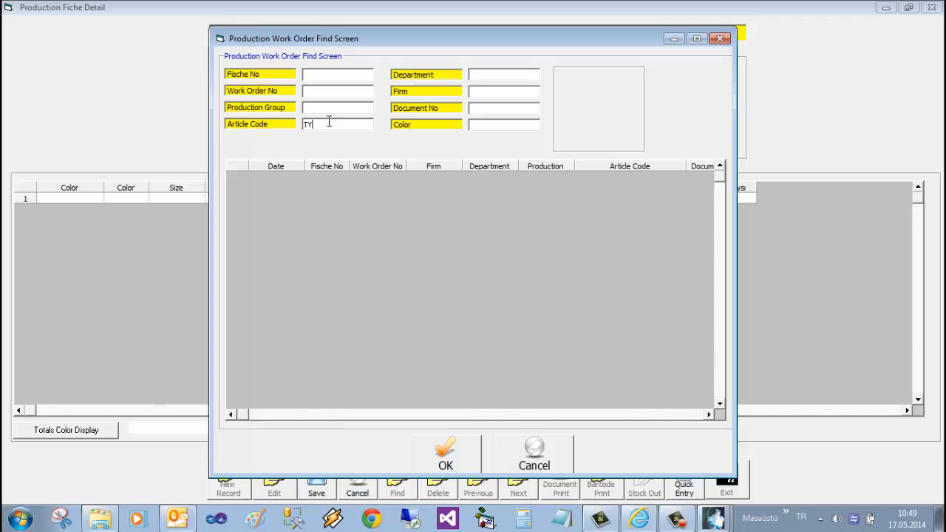
key(Return)
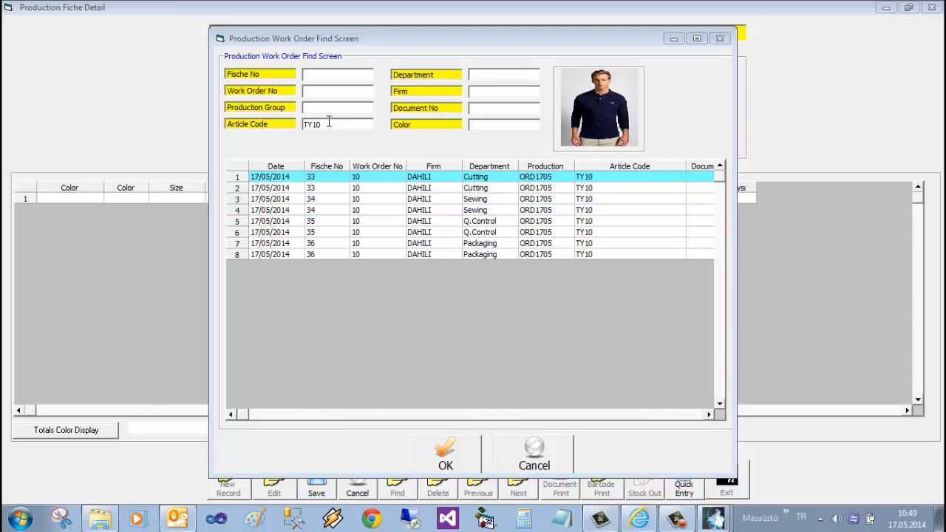
click(449, 199)
double_click(449, 199)
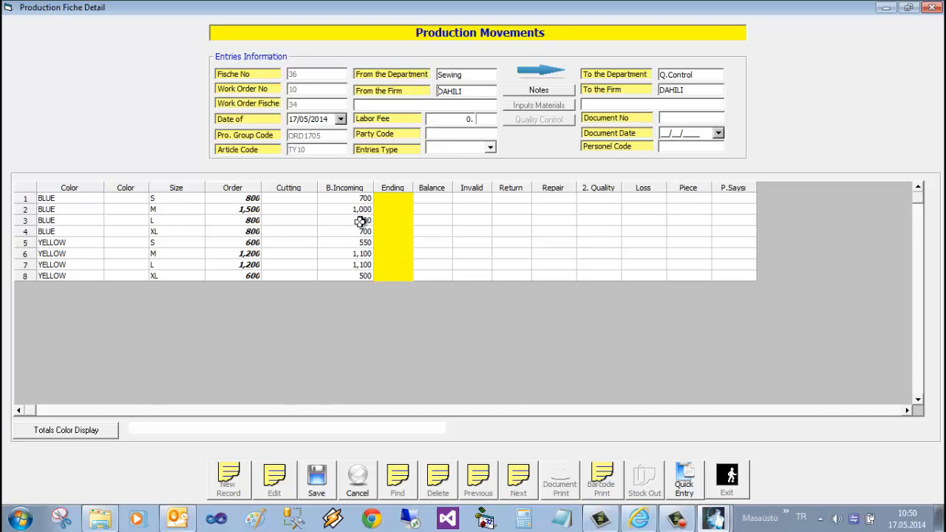
Step: Copy all B.Incoming quantities into the Ending column and save the Sewing-to-Q.Control movement
click(359, 198)
drag(359, 209, 367, 275)
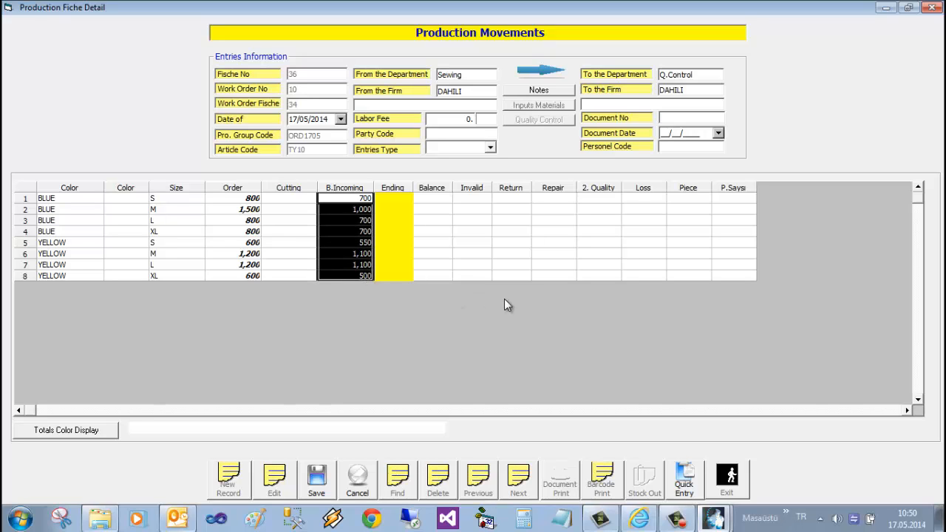
click(384, 199)
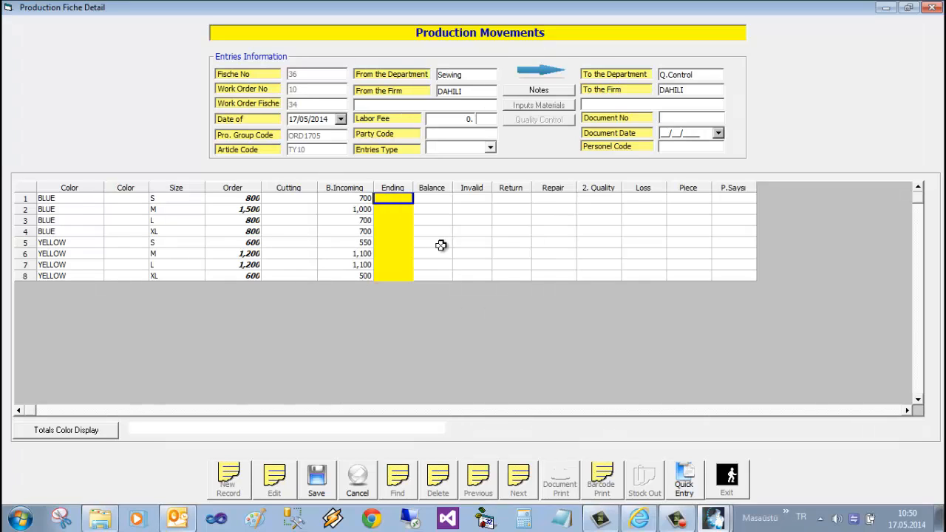
key(ctrl+v)
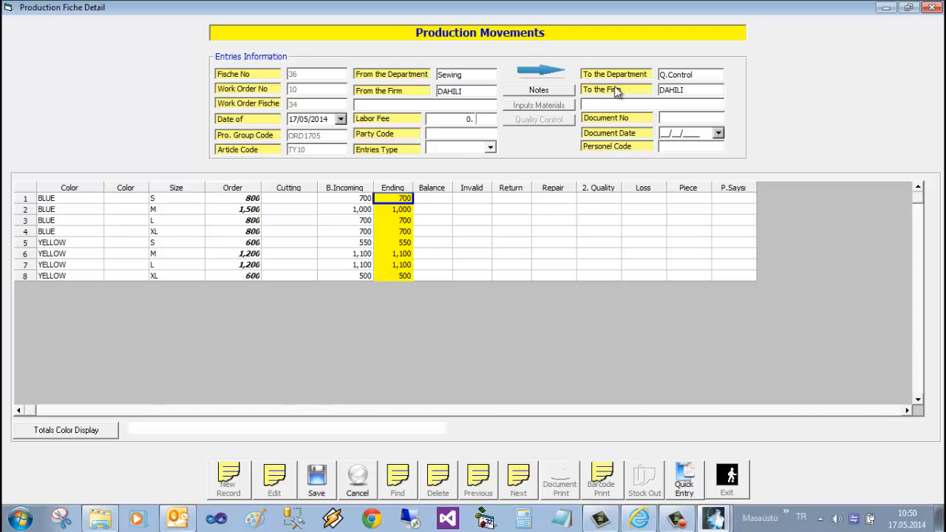
click(316, 478)
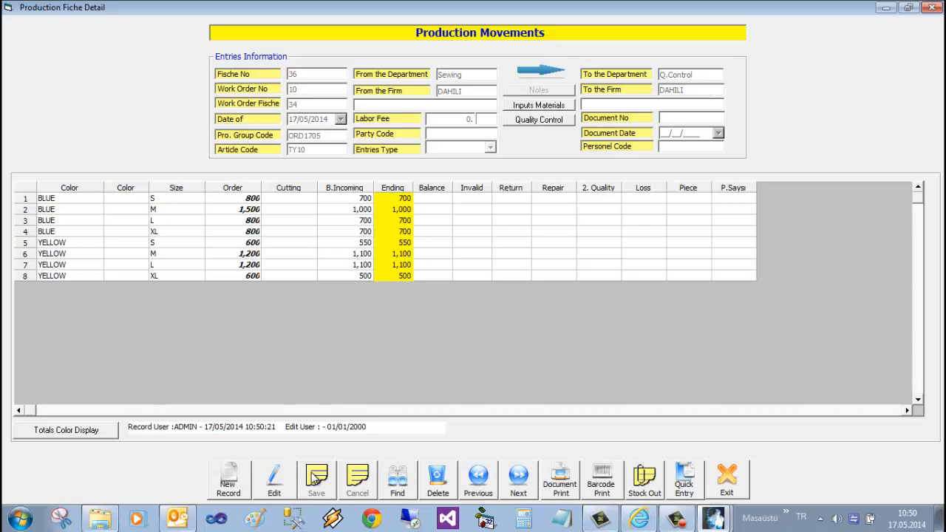
Step: Start a new production movement, search work orders by article code TY, and load TY10's Q.Control work order
click(230, 491)
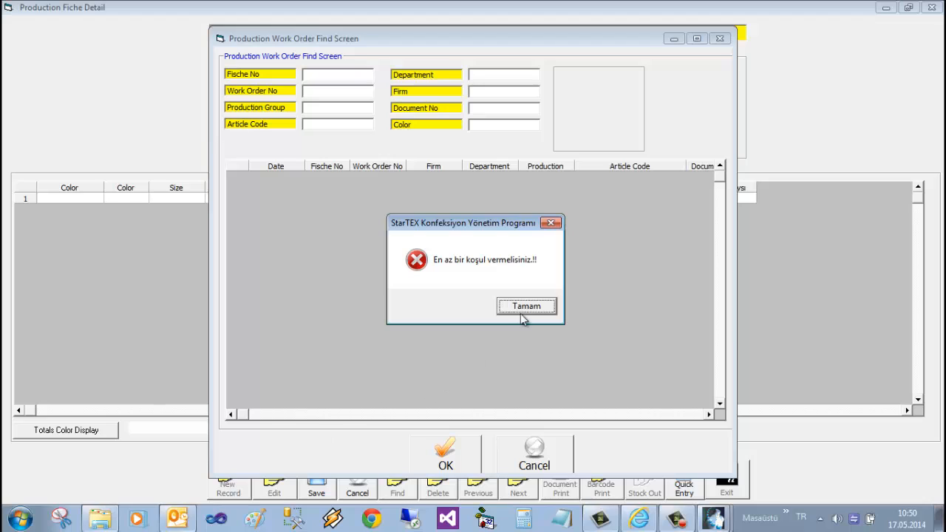
click(525, 308)
click(316, 109)
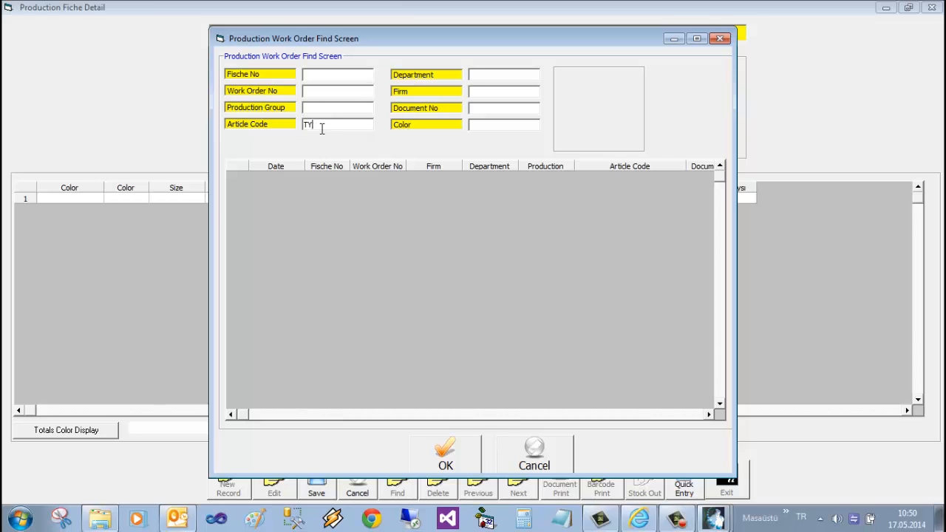
key(Return)
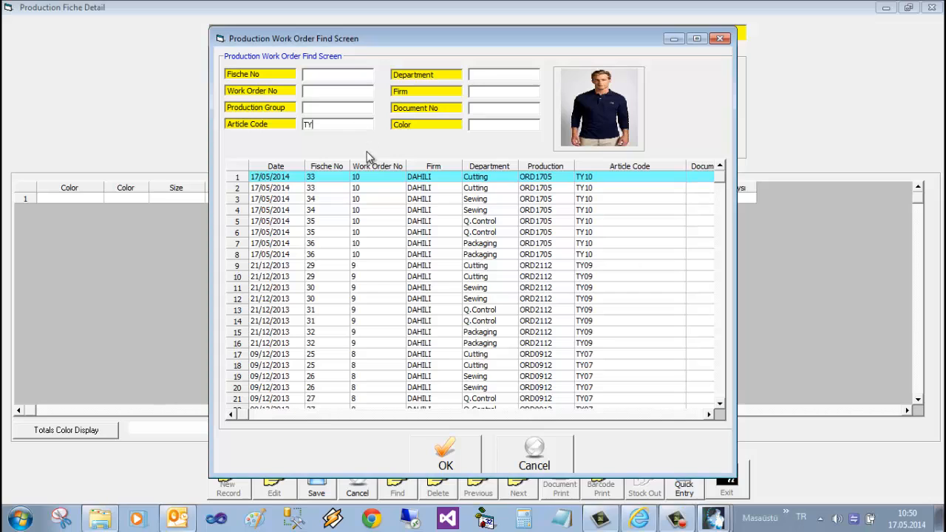
double_click(501, 223)
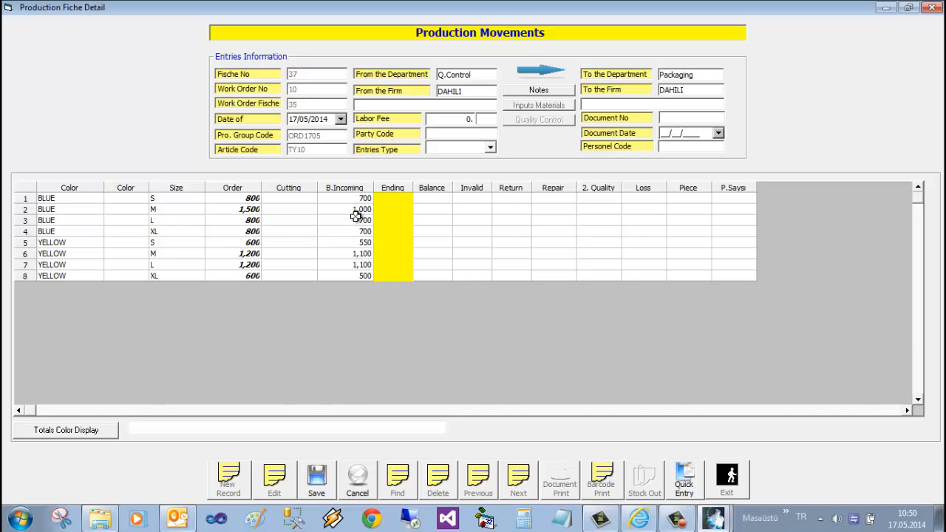
Step: Fill the Ending column with all B.Incoming quantities and save the Q.Control-to-Packaging movement
drag(365, 200, 365, 277)
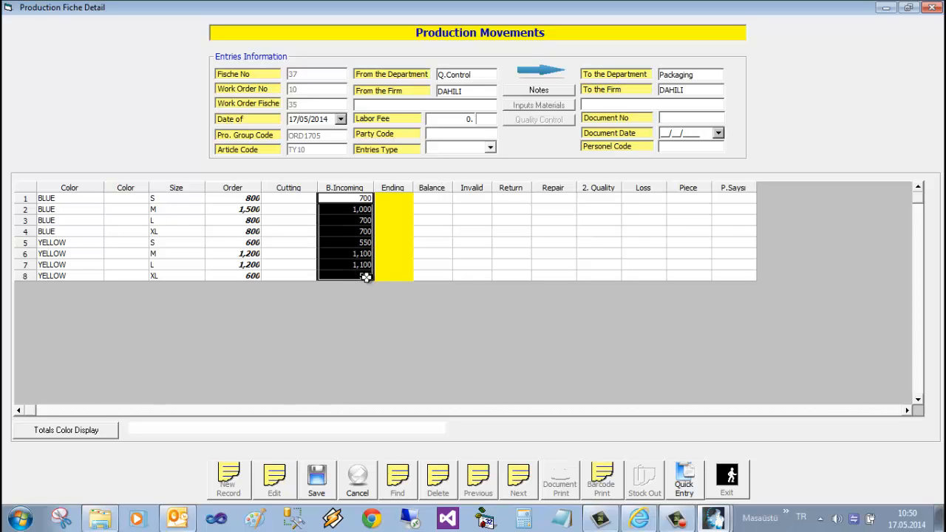
click(388, 198)
key(F5)
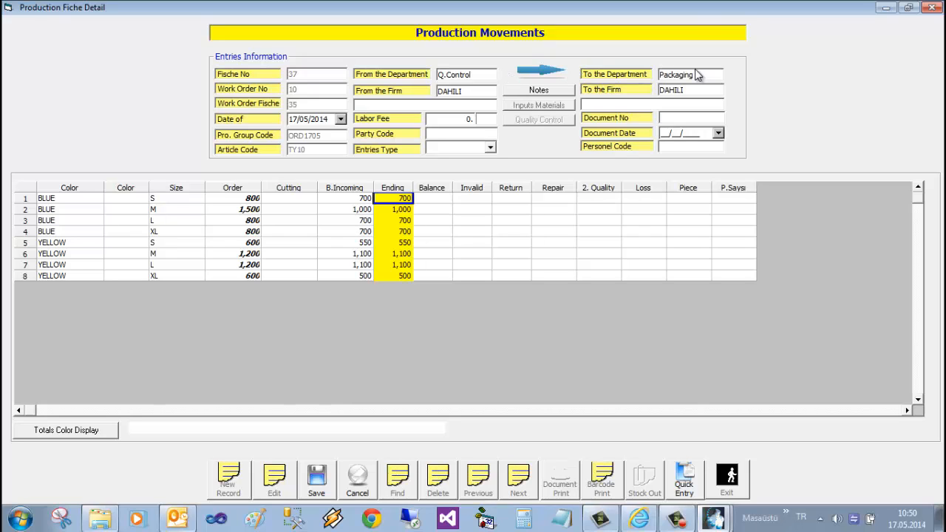
click(318, 480)
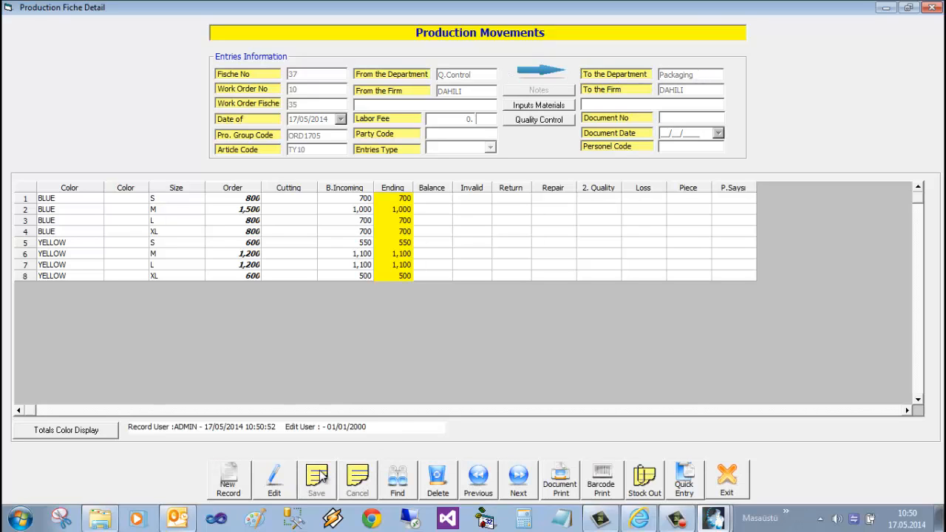
click(227, 480)
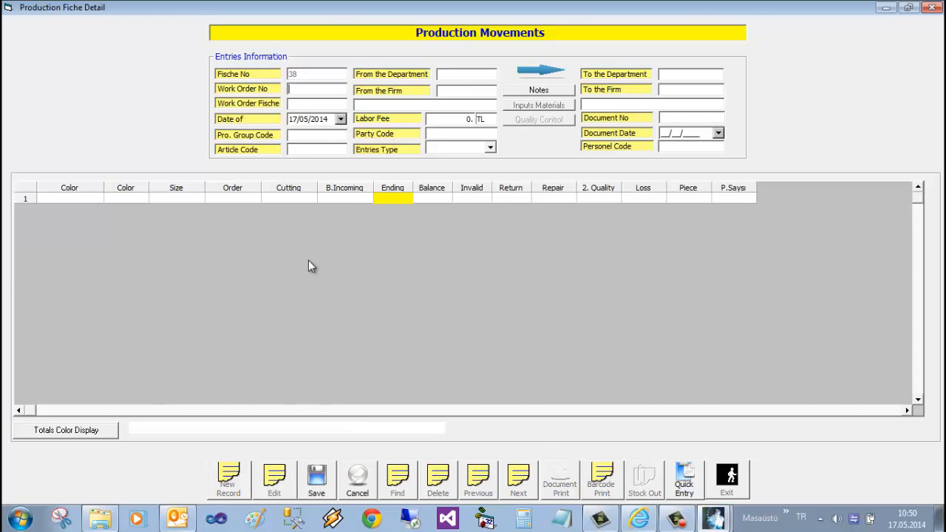
key(space)
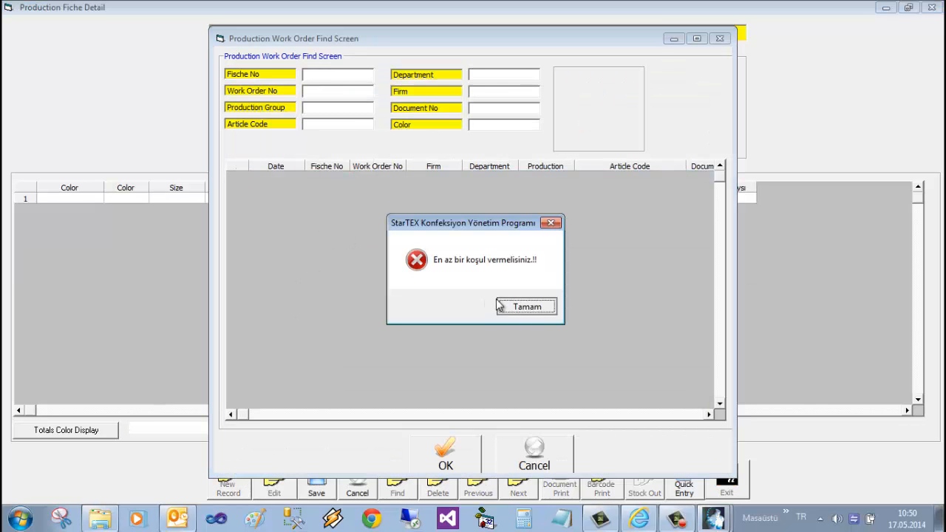
key(Return)
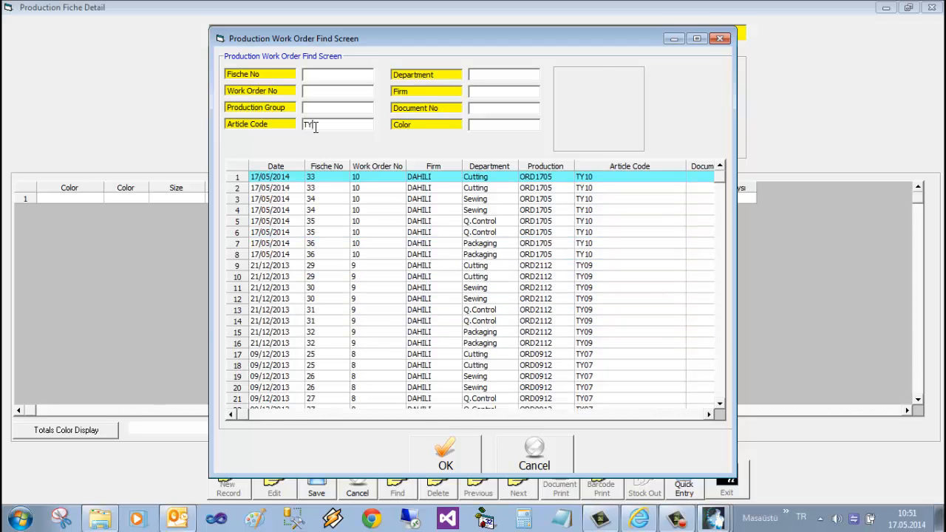
double_click(435, 401)
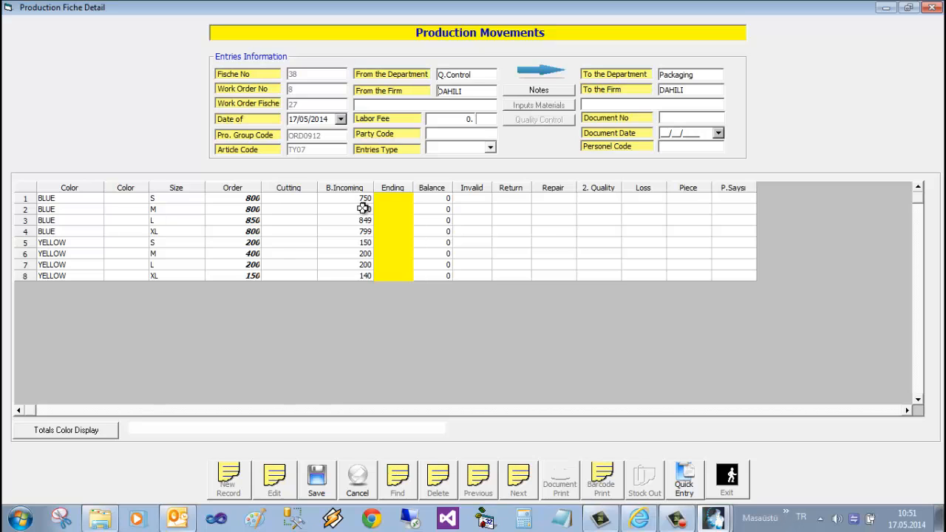
click(358, 479)
Step: Start a new production movement, search work orders by article code TY10, and load its Packaging work order
click(221, 479)
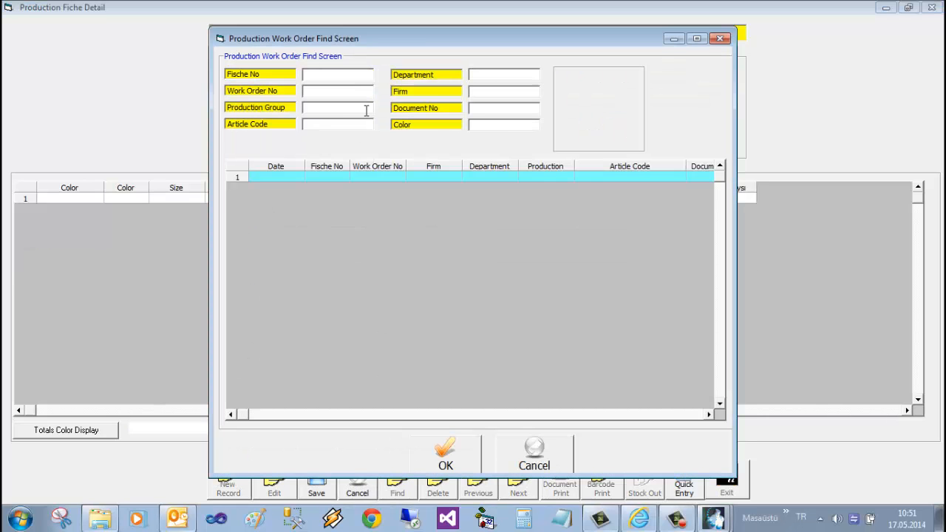
click(356, 127)
text(TY10)
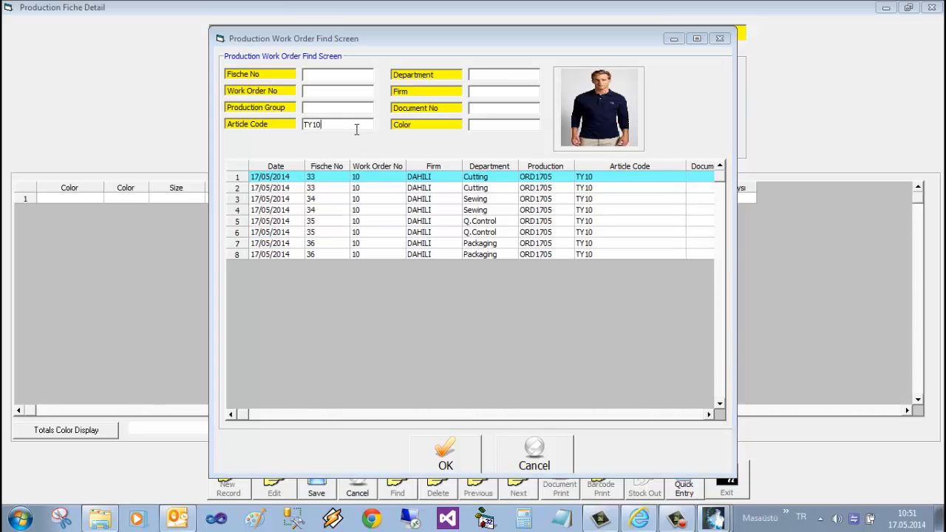
click(495, 254)
double_click(495, 254)
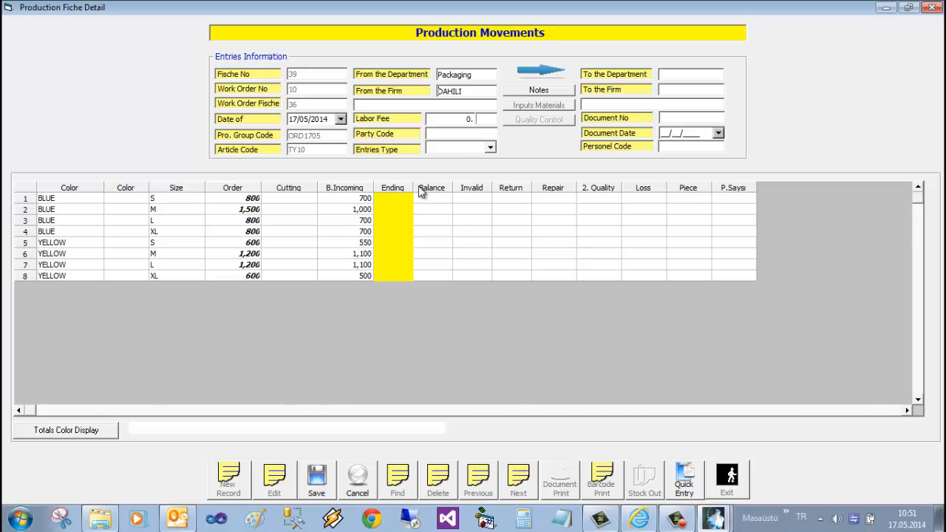
Step: Copy all B.Incoming quantities into the Ending column and save the Packaging movement
drag(356, 199, 365, 276)
key(ctrl+c)
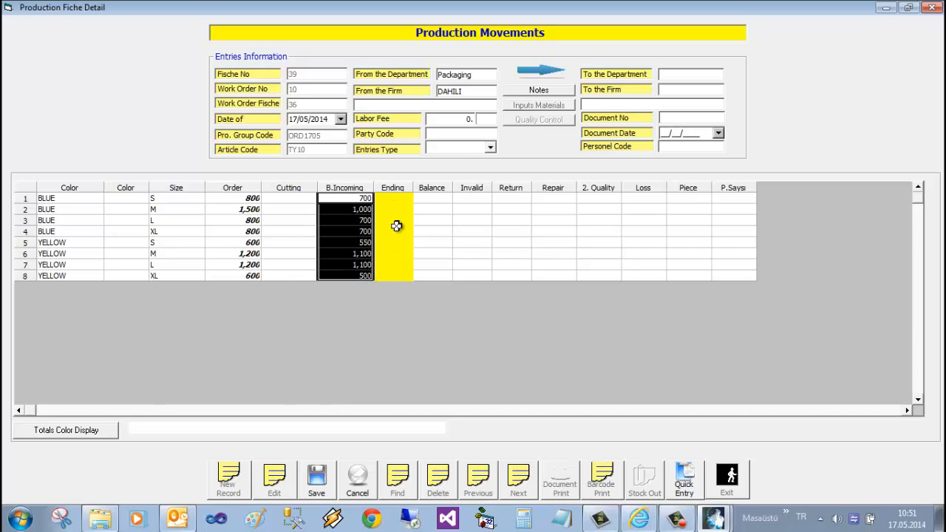
click(394, 198)
key(ctrl+v)
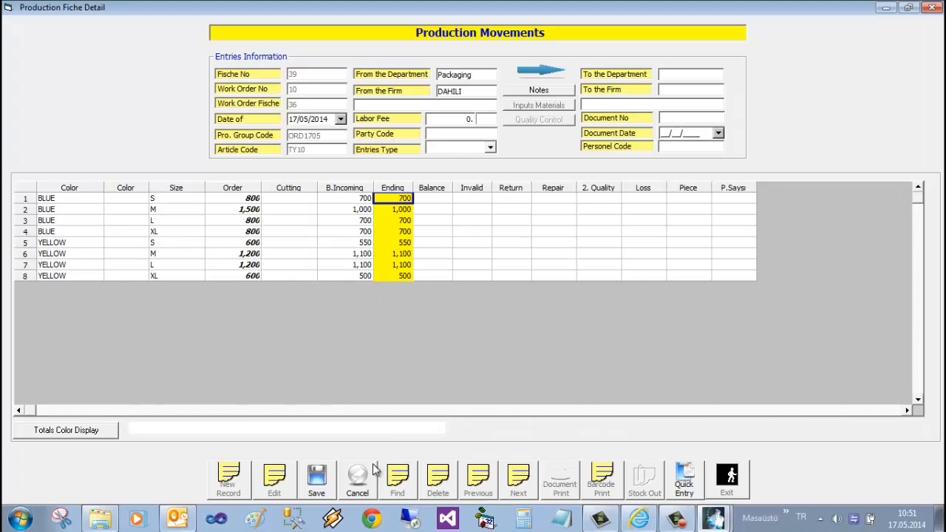
click(316, 482)
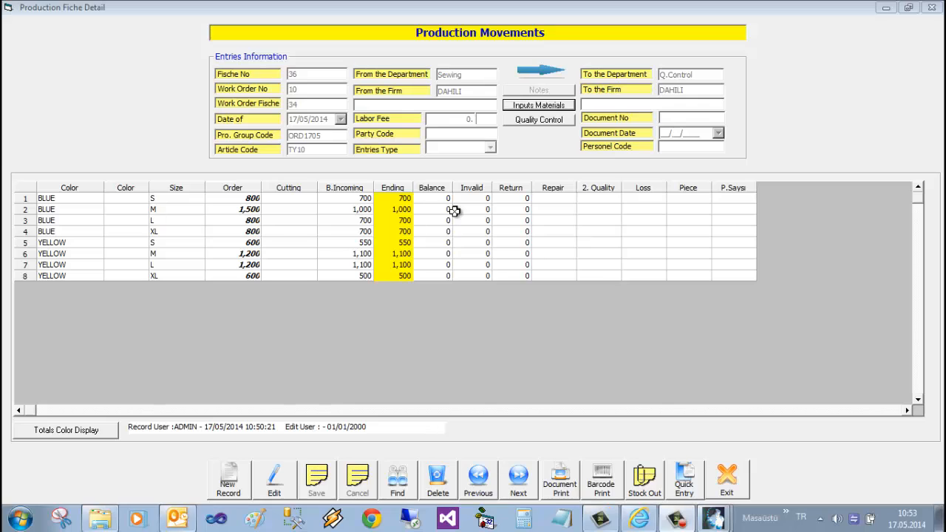
Step: Leave Production Movements and review the Packaging stock entry for article TY10, then close it
click(727, 483)
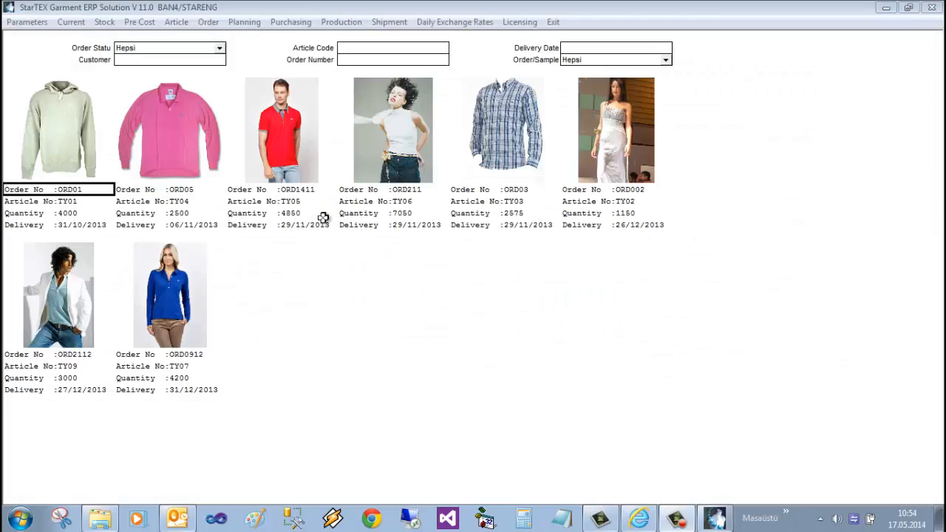
click(110, 21)
click(123, 53)
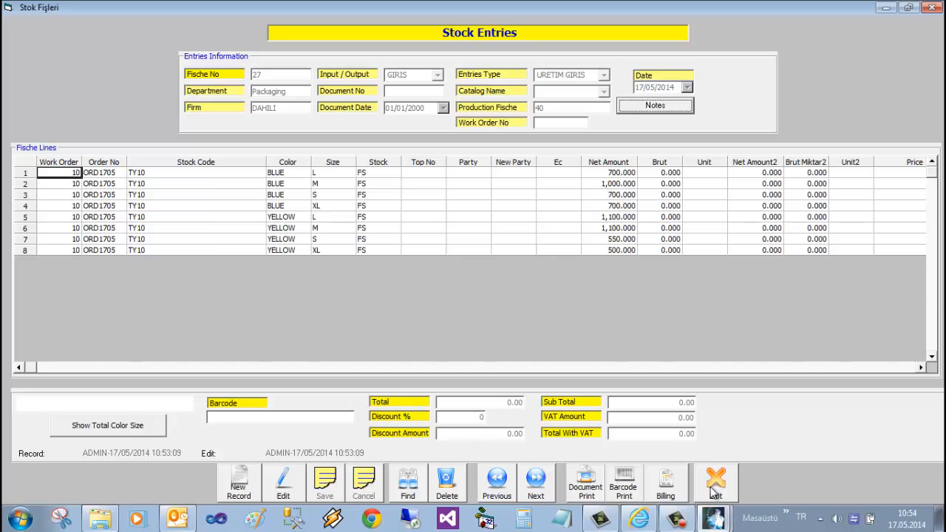
key(F10)
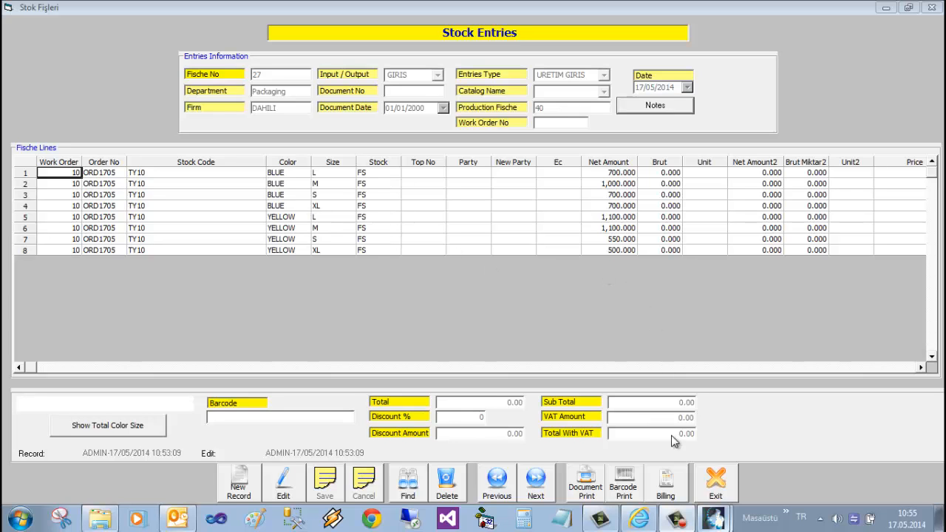
click(715, 482)
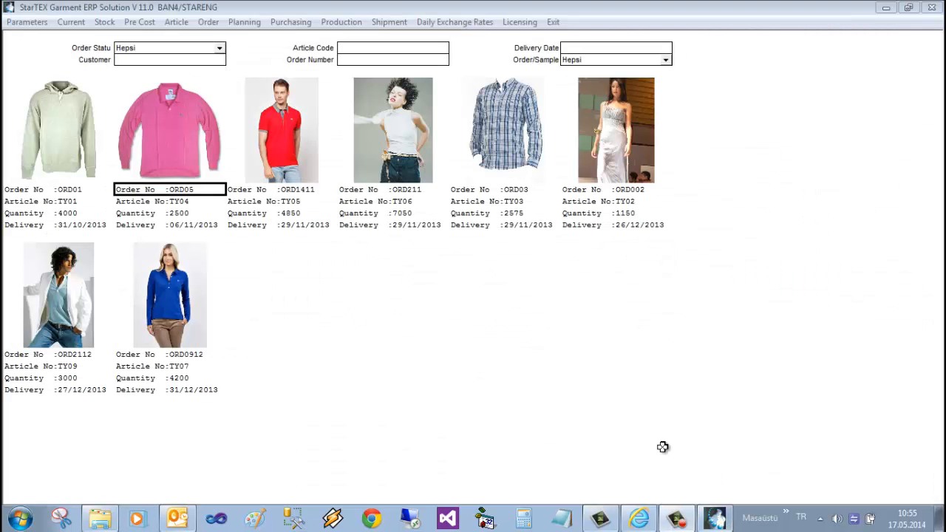
Step: Create a new packing list record and add article TY10's order line for country DE
click(387, 22)
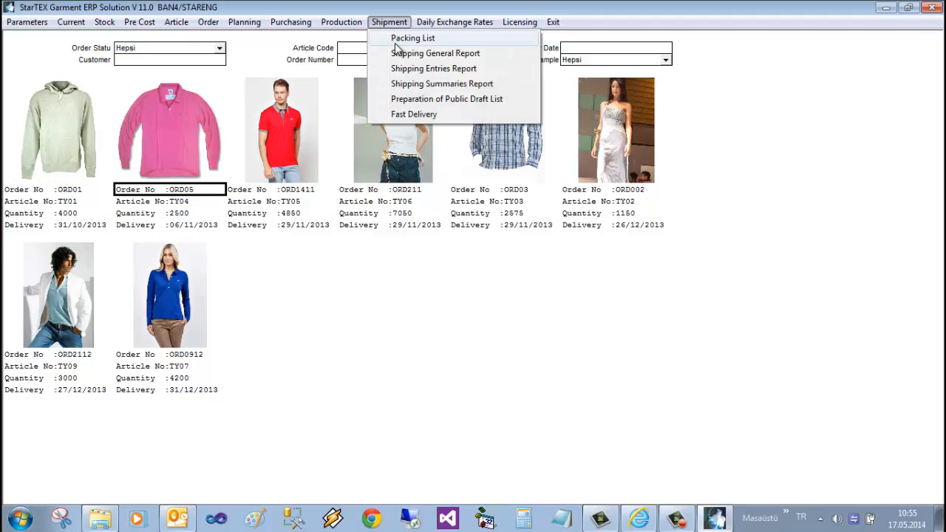
click(396, 39)
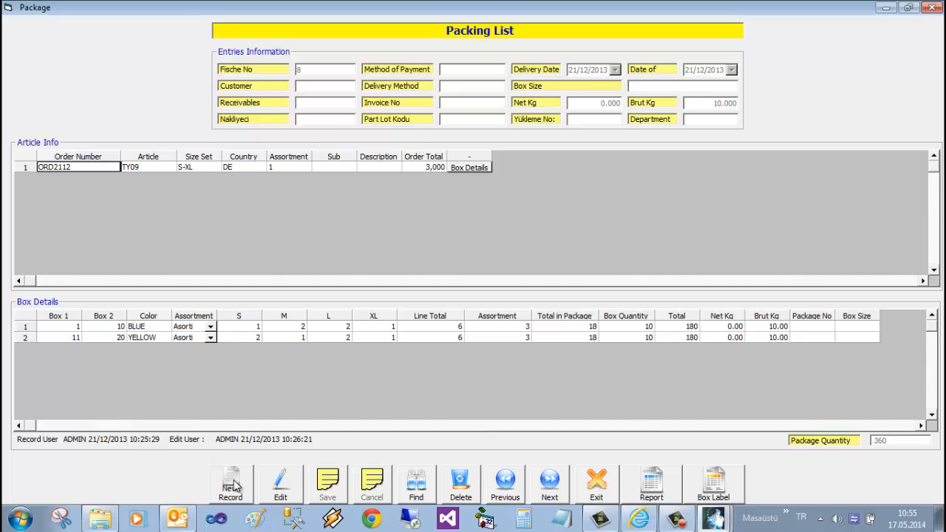
click(233, 484)
click(96, 167)
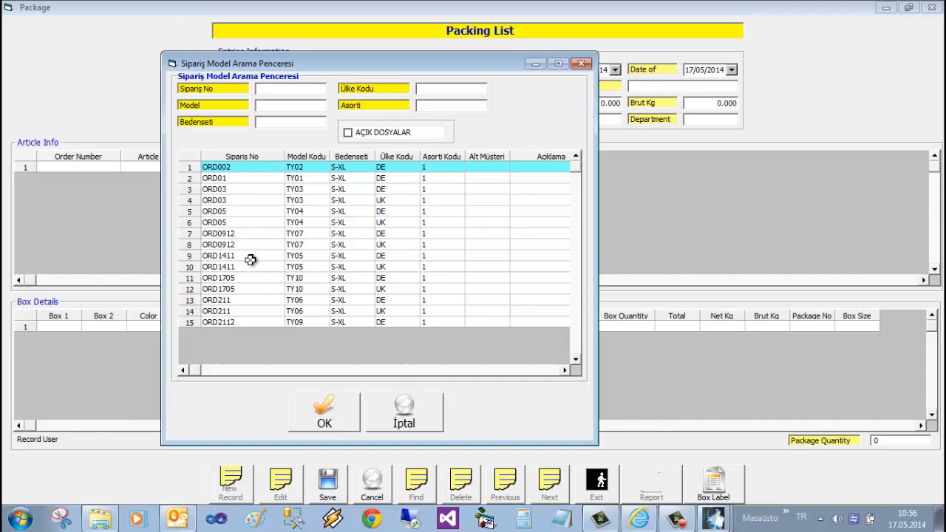
double_click(245, 277)
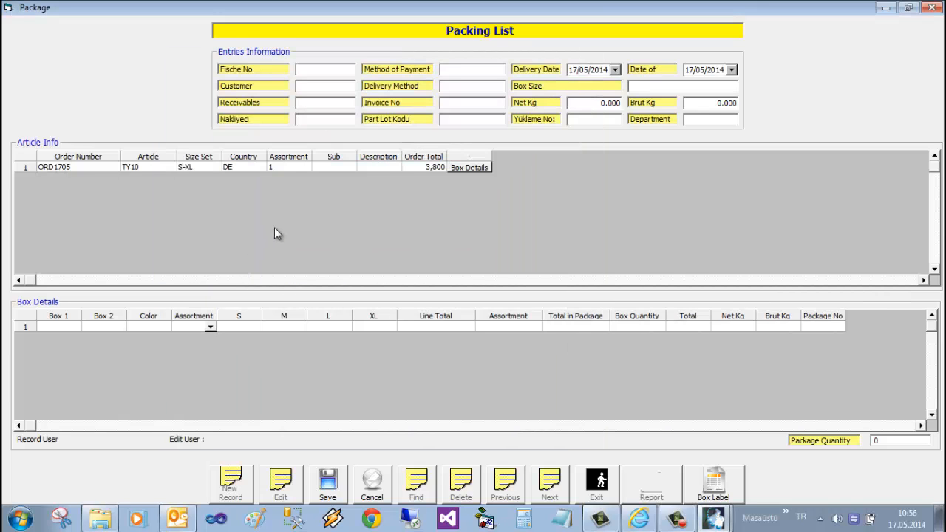
Step: Open the box details of article TY10's line and set the first row's box range to 1 through 10
click(466, 168)
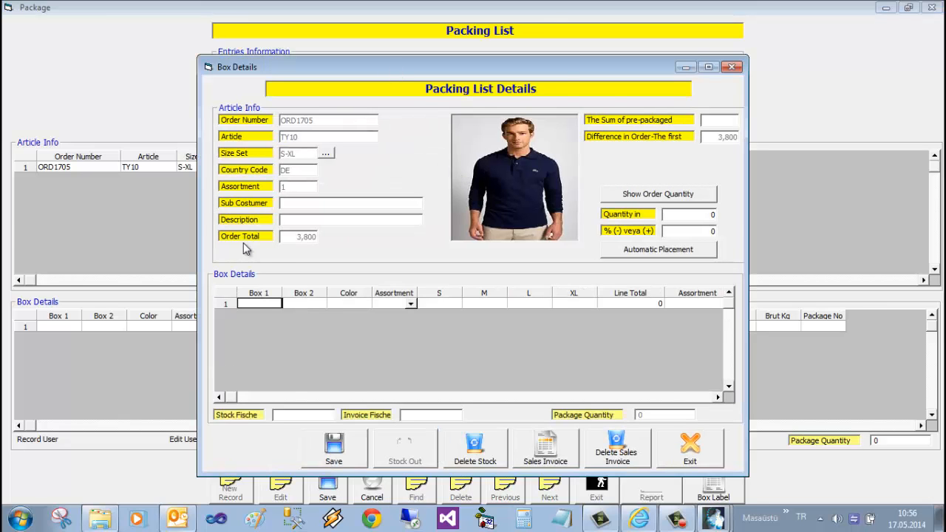
double_click(393, 68)
click(64, 243)
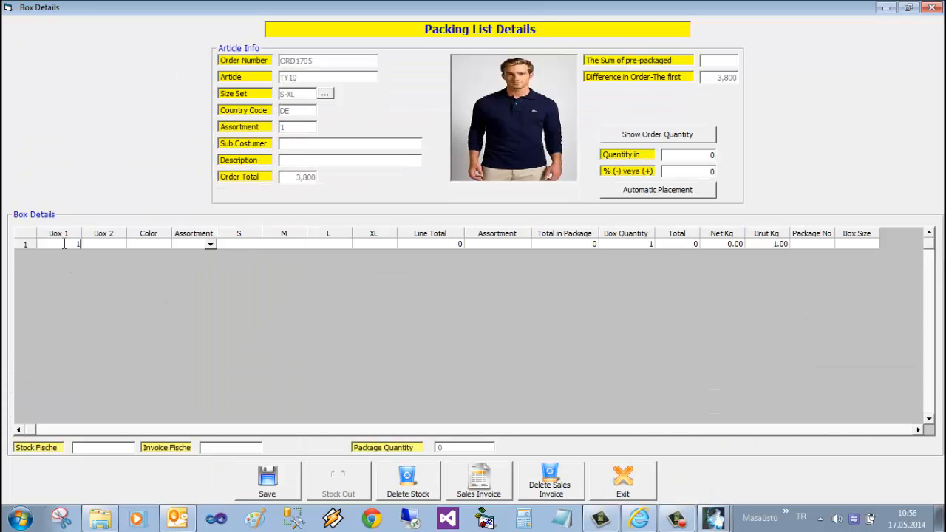
text(1)
key(Tab)
text(10)
key(Tab)
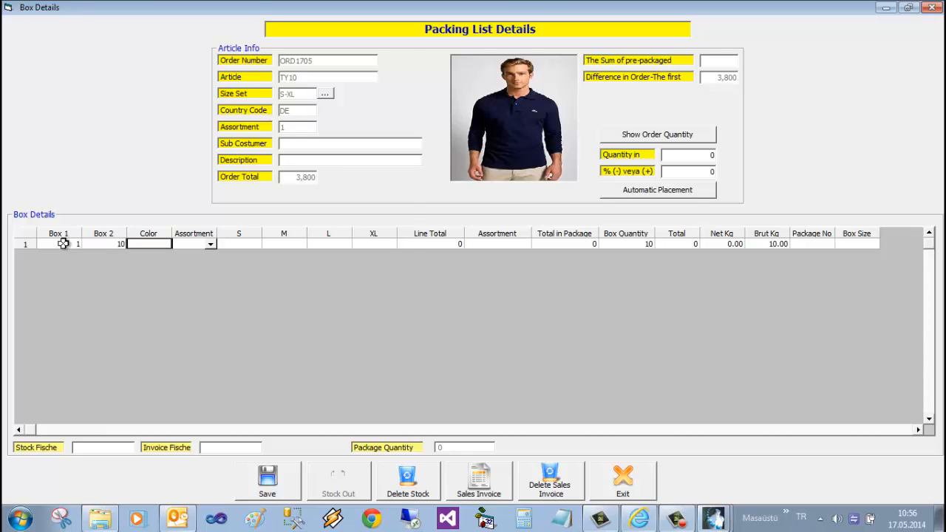
Step: Assign color BLUE and the Asorti assortment to boxes 1 through 10
key(Return)
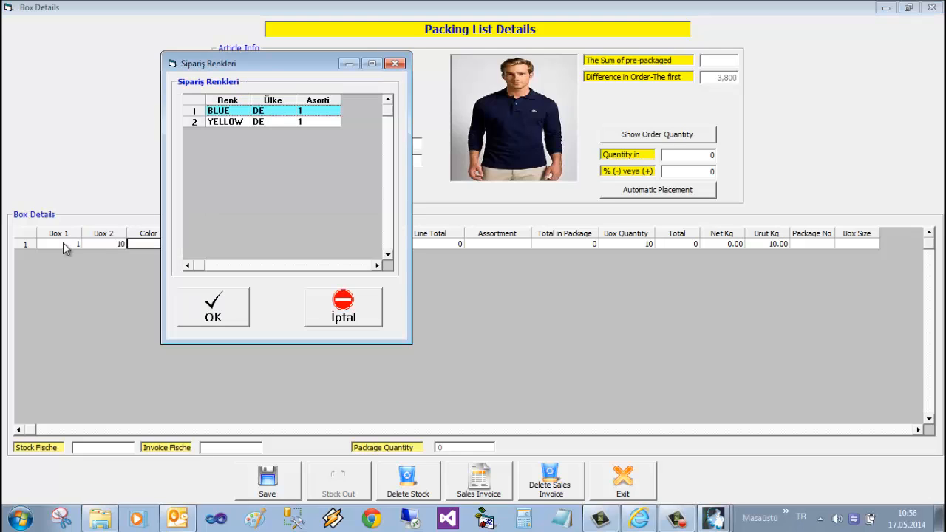
double_click(221, 112)
click(210, 244)
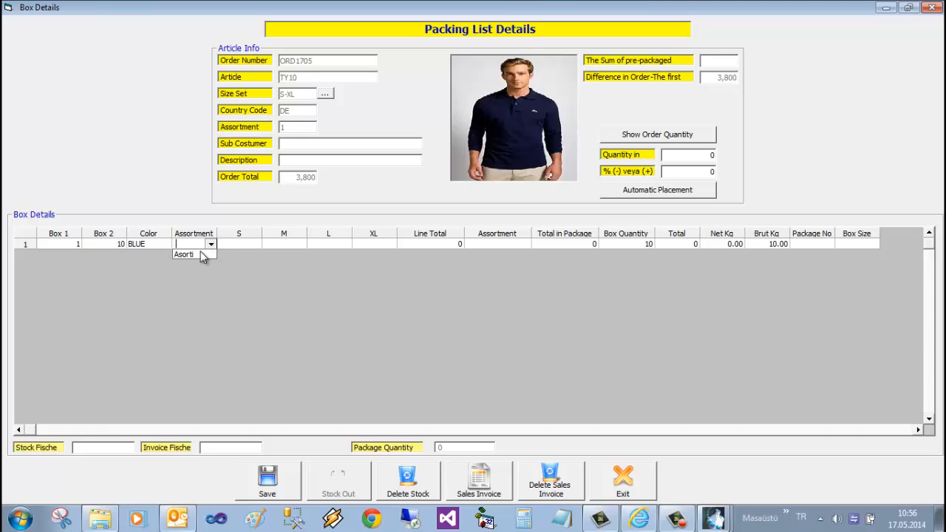
click(195, 255)
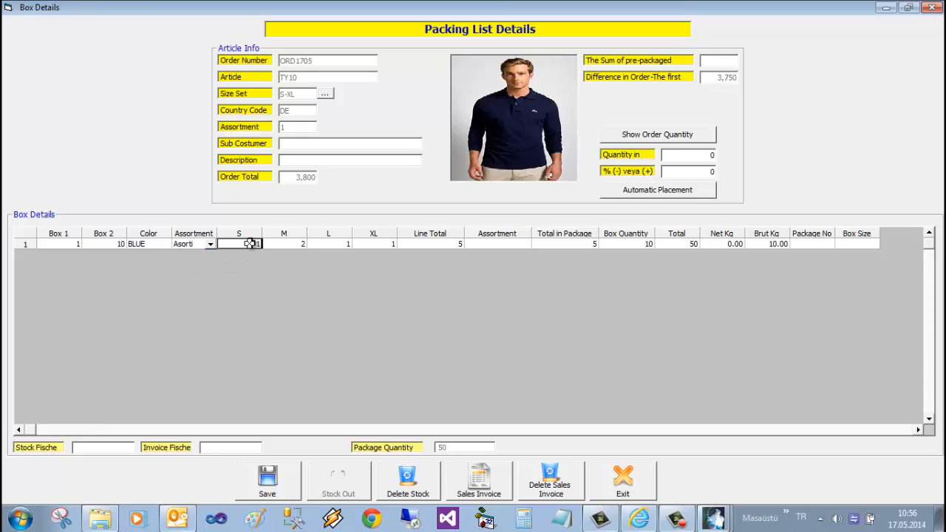
Step: Widen the Assortment Amount column, set the BLUE row's assortment amount to 5, and add a second row
click(486, 244)
double_click(529, 235)
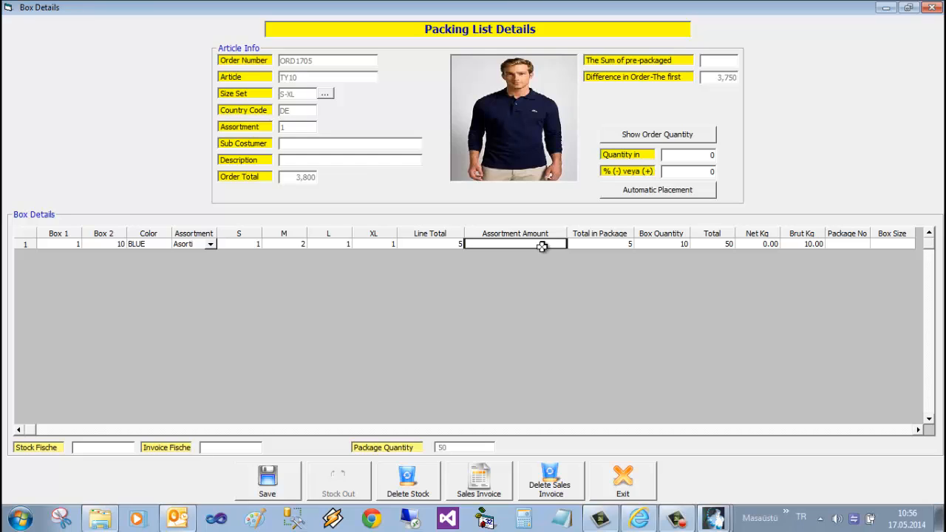
text(5)
key(Tab)
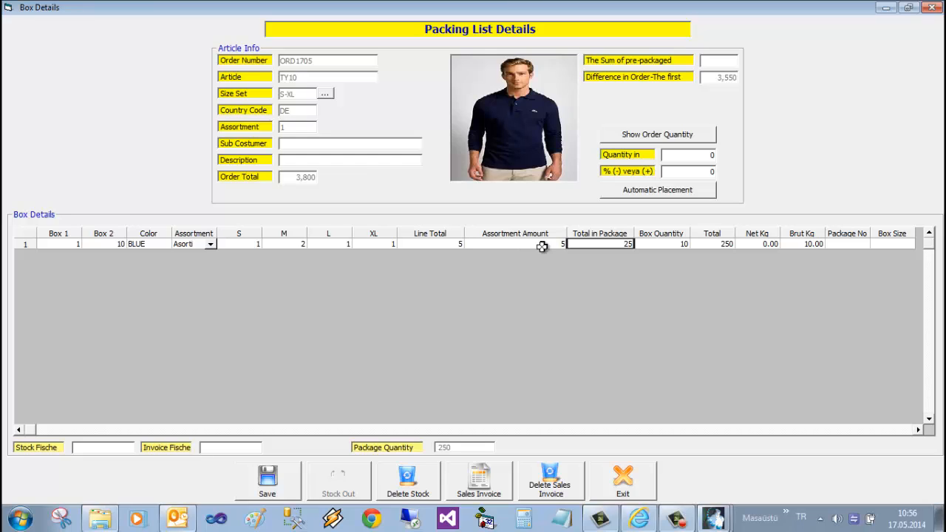
key(Tab)
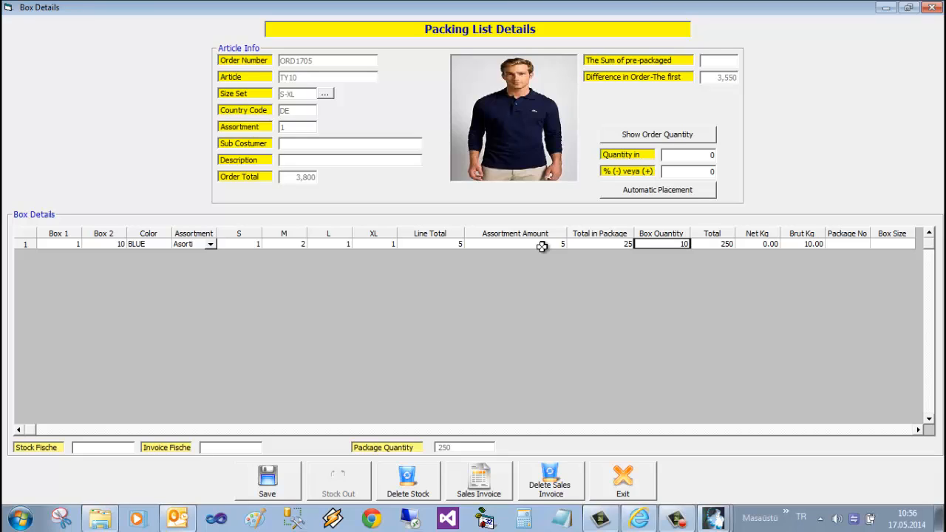
key(shift+Tab)
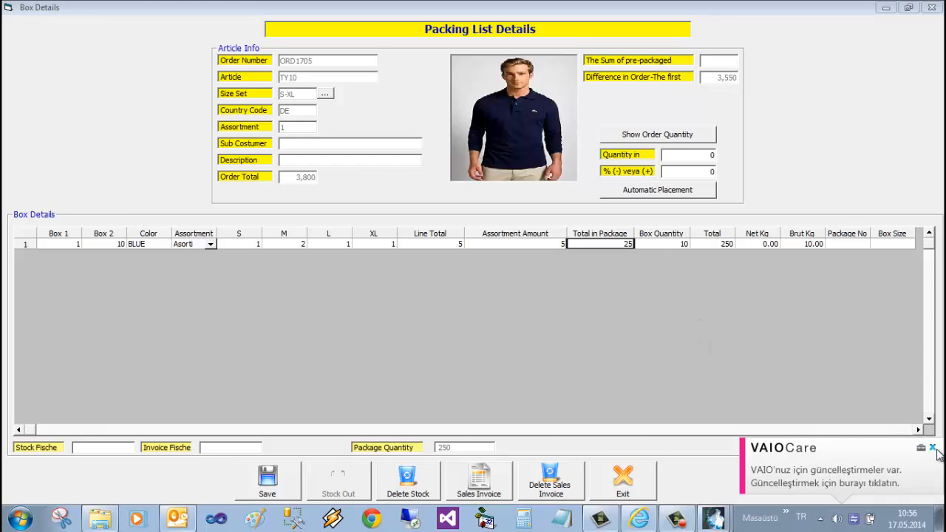
click(654, 244)
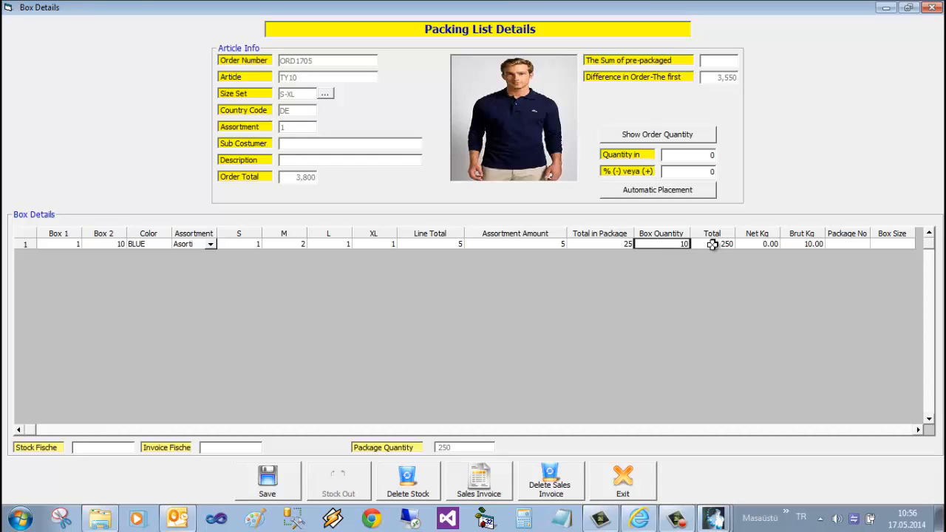
key(Return)
Step: Set the second row's box range to 11 through 20
click(71, 254)
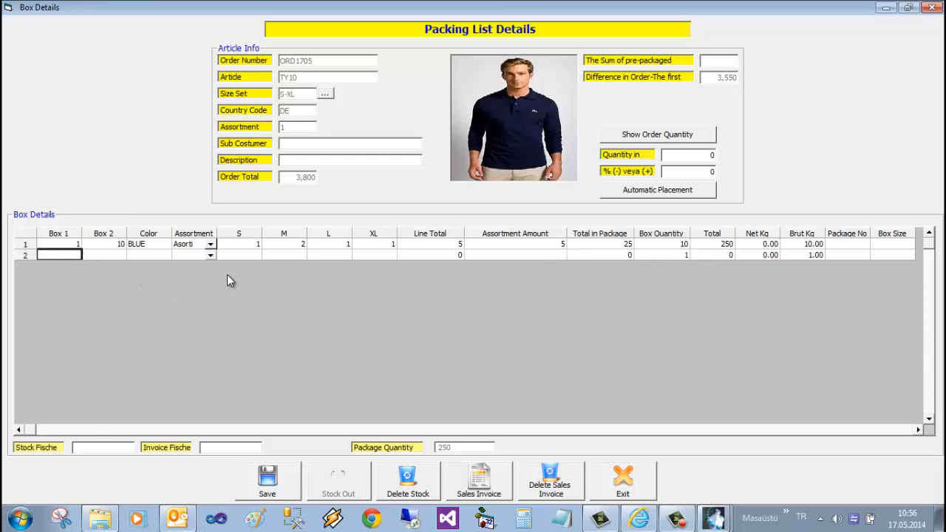
text(2)
key(Tab)
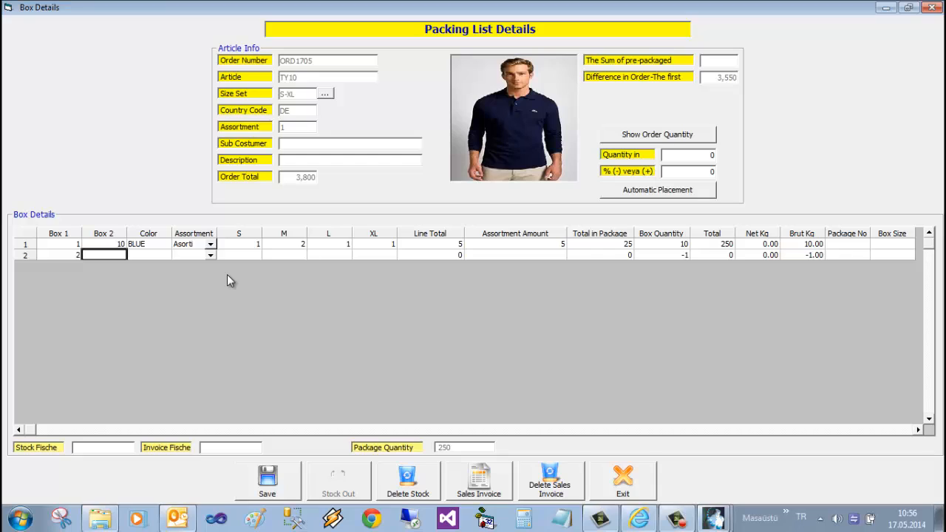
key(shift+Tab)
text(11)
key(Tab)
text(20)
key(Tab)
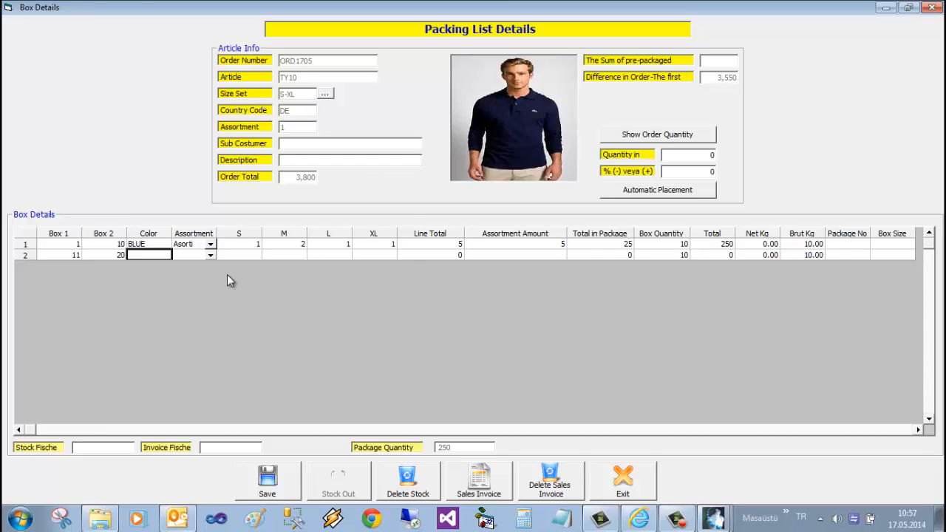
Step: Assign color YELLOW, the Asorti assortment and an assortment amount of 5 to boxes 11 through 20
key(Down)
key(Return)
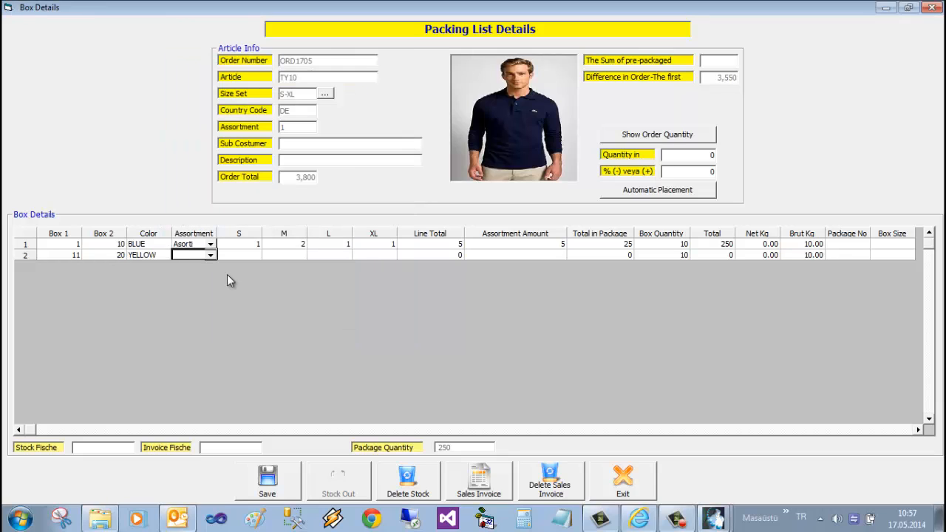
click(210, 256)
click(193, 266)
click(515, 255)
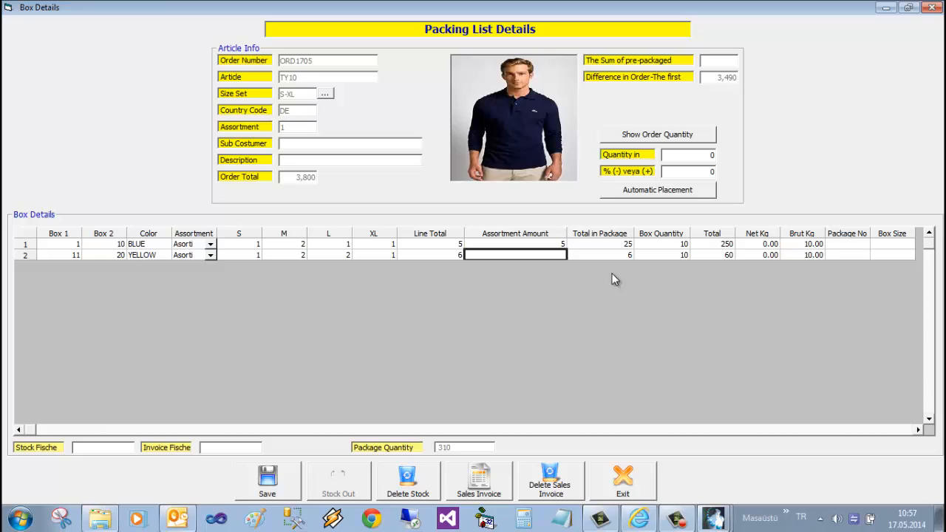
text(5)
key(Return)
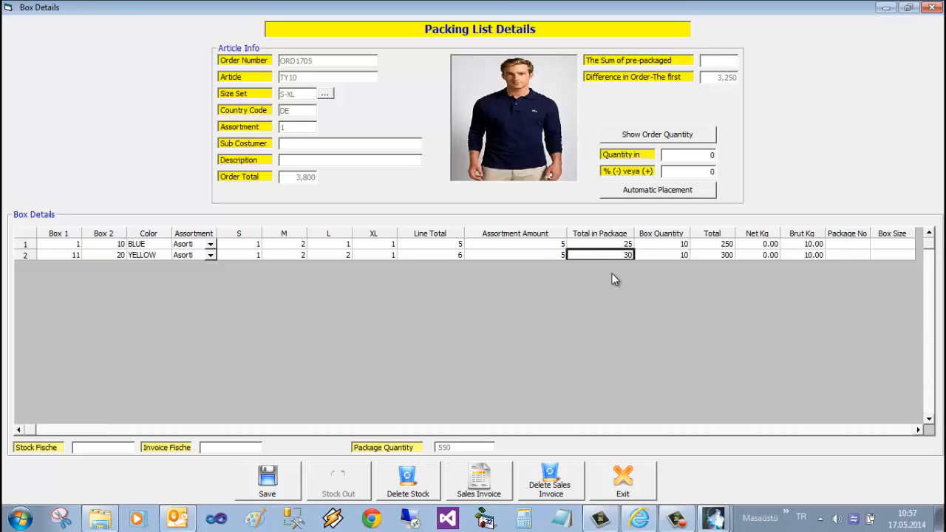
key(Return)
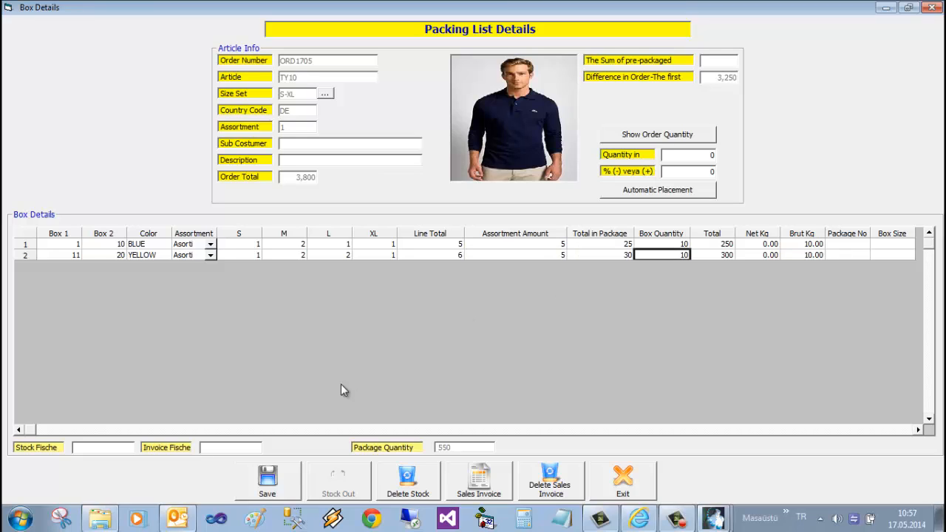
Step: Save the box details, issue the stock-out slip for the boxes, and return to the packing list
click(268, 489)
click(559, 300)
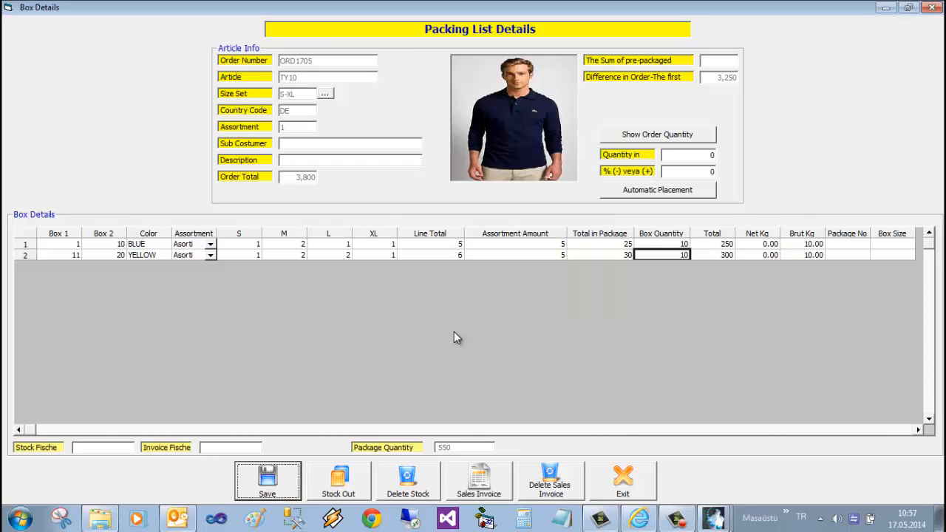
click(361, 494)
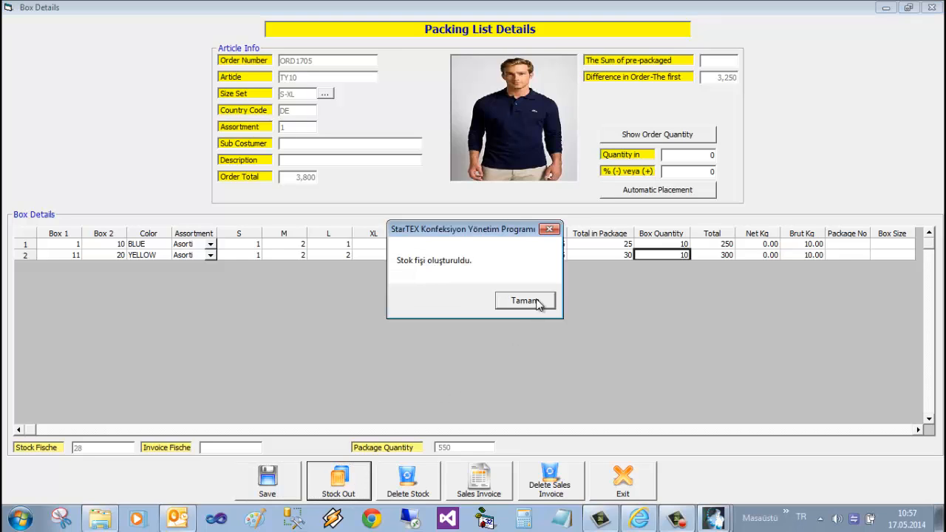
click(535, 302)
click(615, 482)
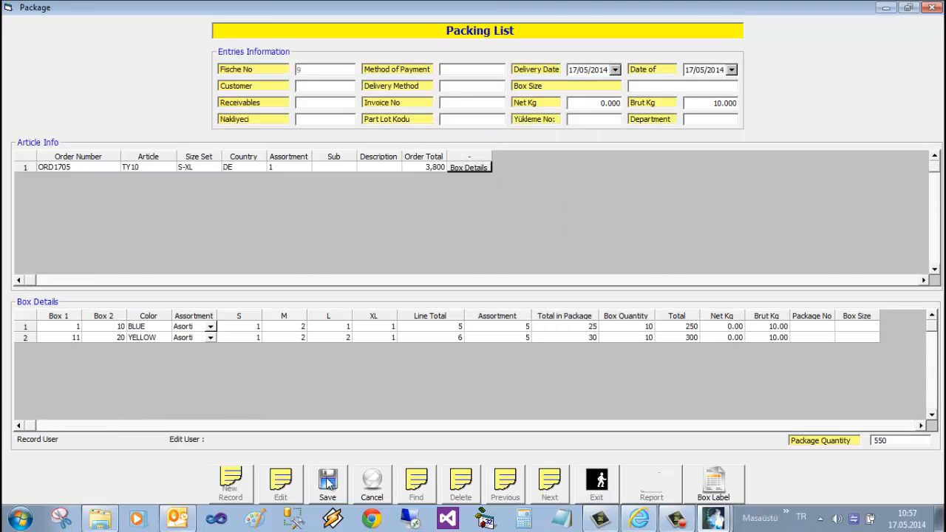
Step: Leave the packing list, check its stock-out slip in Stock Entries, and close the slip
click(597, 484)
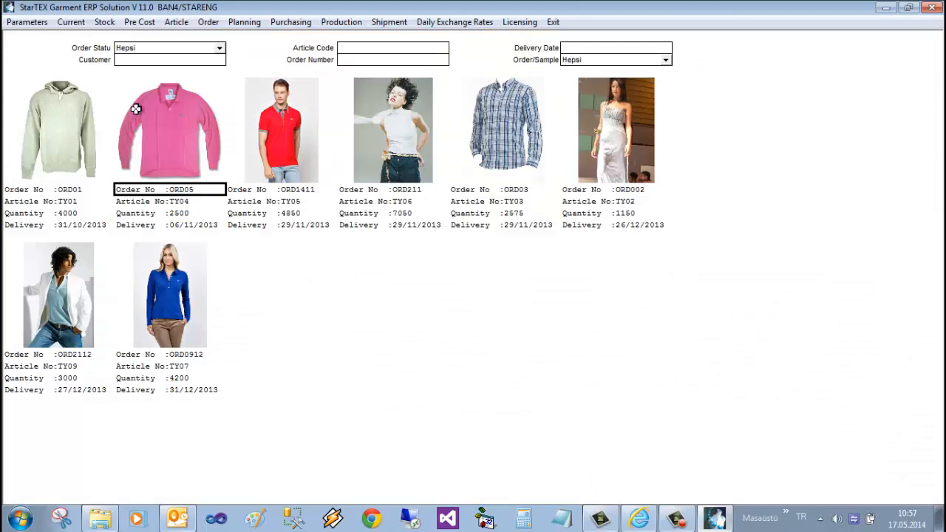
click(100, 23)
click(133, 52)
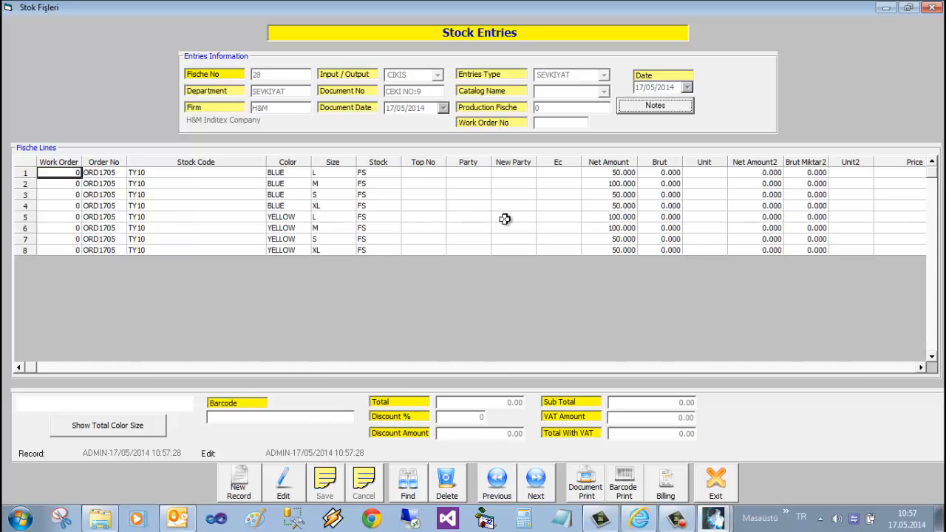
click(715, 486)
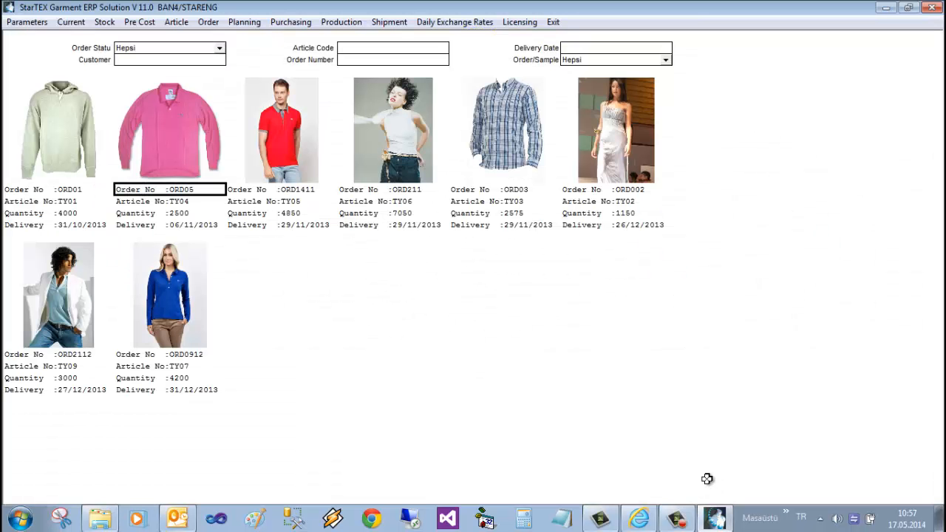
Step: Reopen the packing list for order ORD1705 and generate its box labels in the HM Koli Etiketi format
click(389, 22)
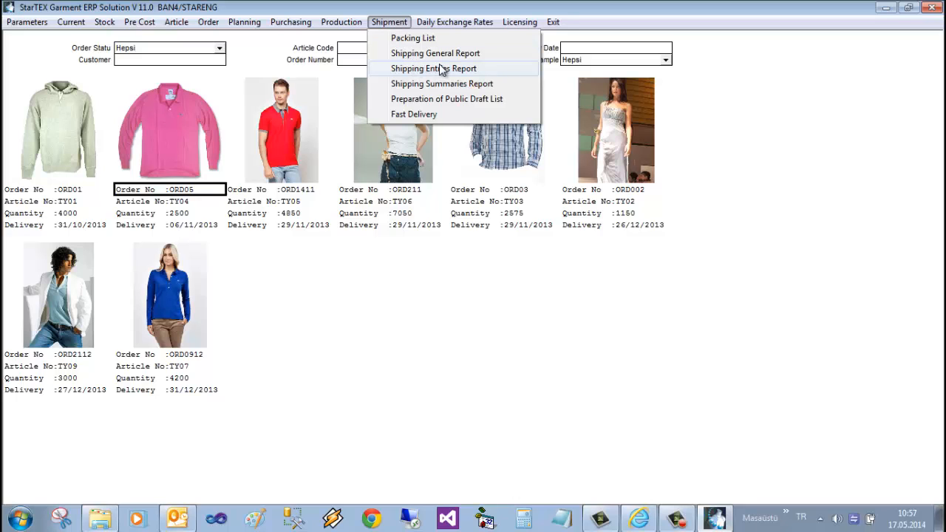
click(427, 38)
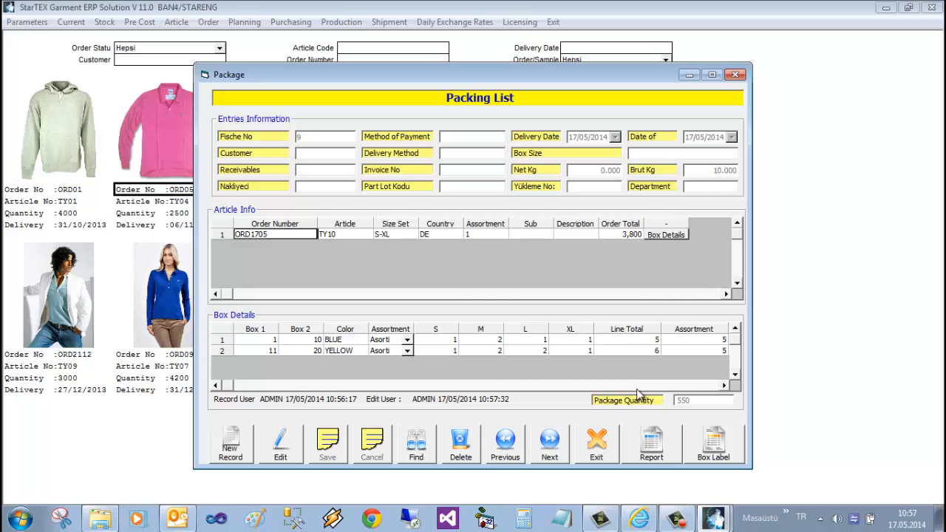
click(713, 446)
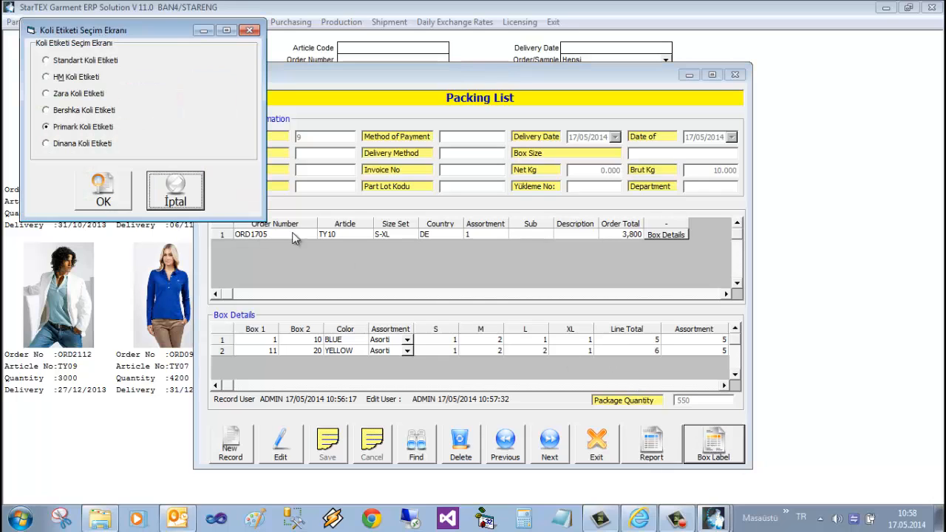
click(75, 77)
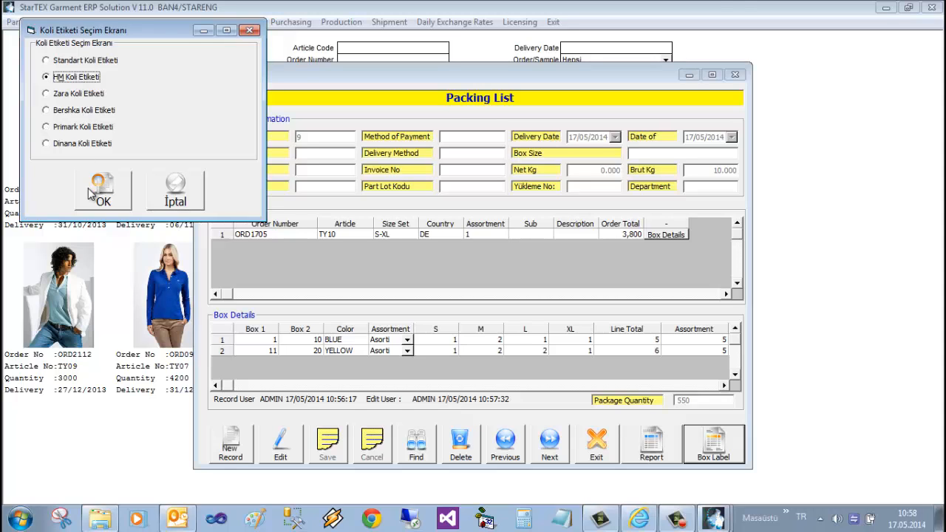
click(92, 194)
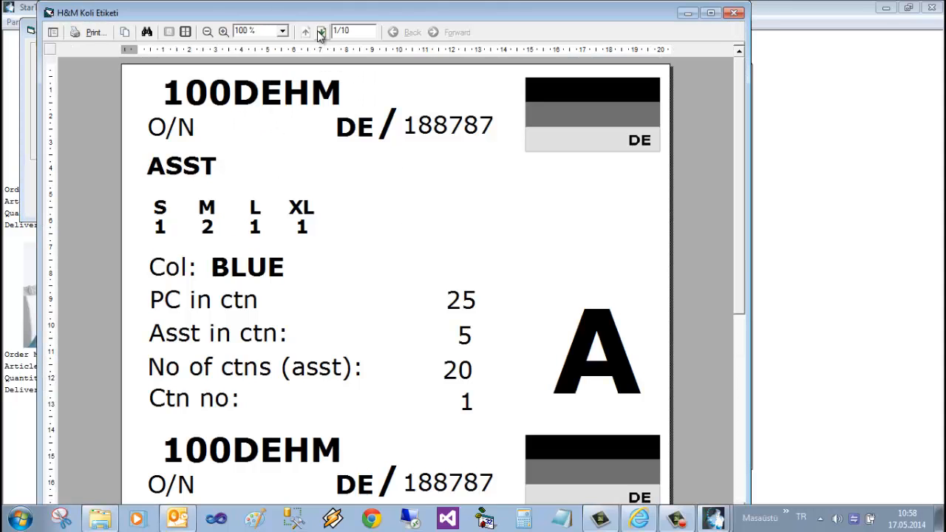
Step: Page through the H&M box labels from the BLUE to the YELLOW cartons, then close the preview, label selection and packing list
click(321, 33)
click(321, 33)
click(321, 32)
click(321, 33)
click(321, 32)
click(321, 32)
click(320, 33)
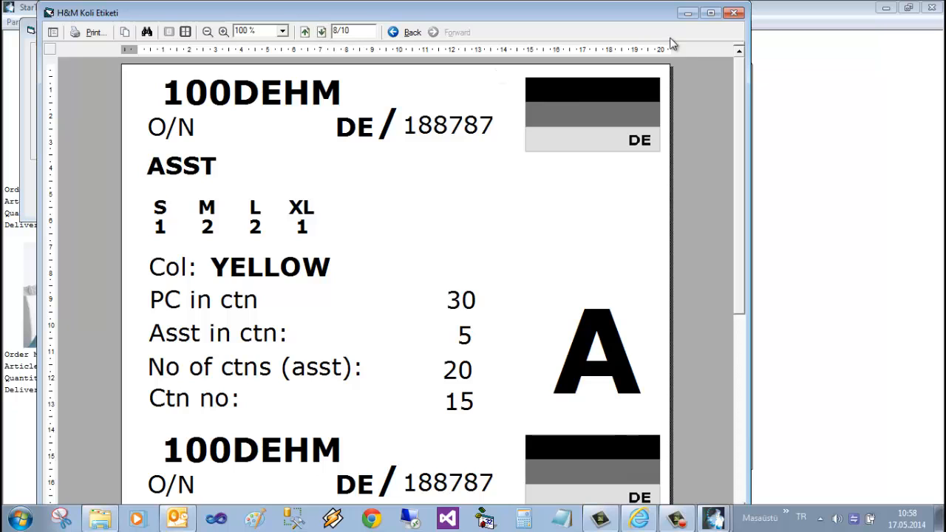
click(733, 14)
click(192, 198)
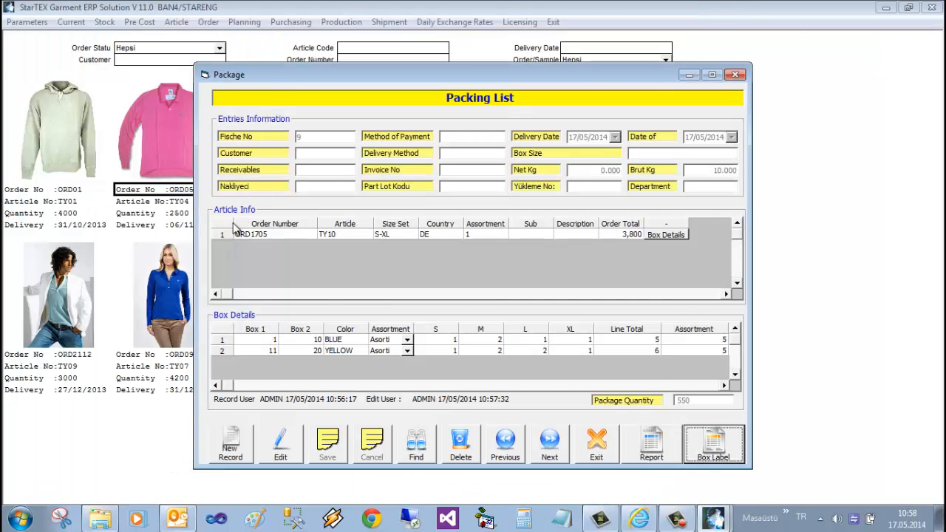
click(597, 456)
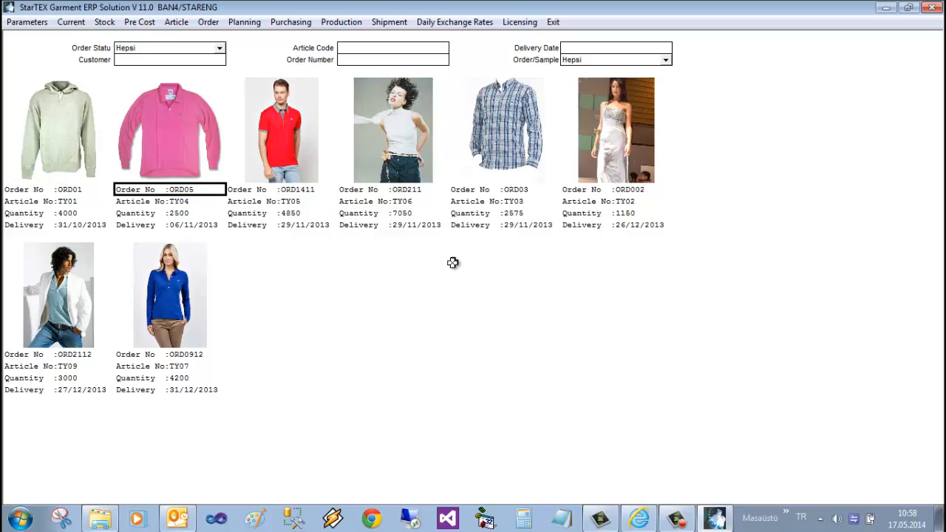
Step: Generate the Last Cost (With Invoices) report for material group ORD01 in EUR
click(71, 21)
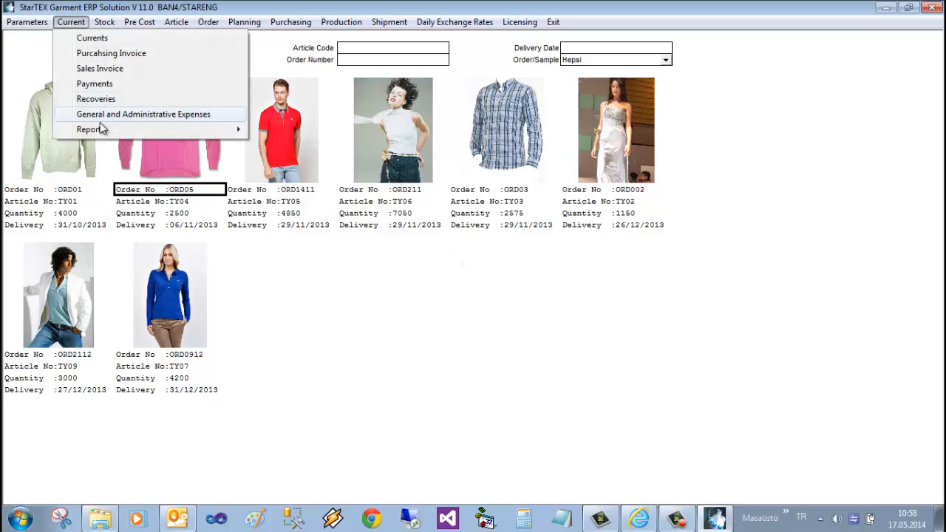
mouse_move(103, 131)
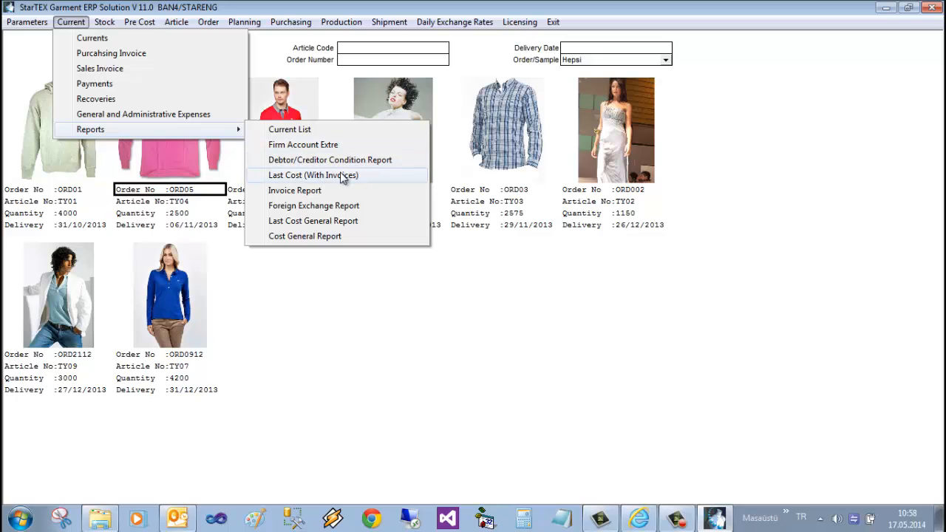
click(339, 177)
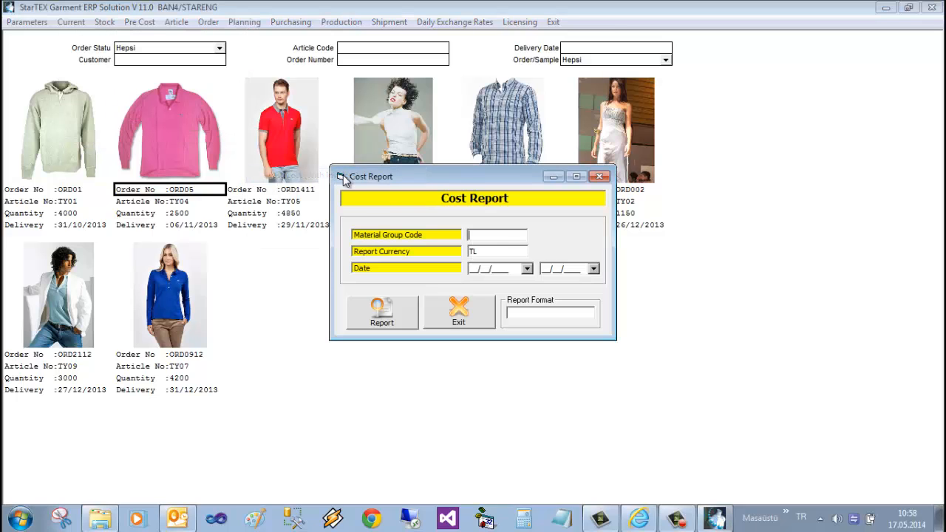
double_click(505, 239)
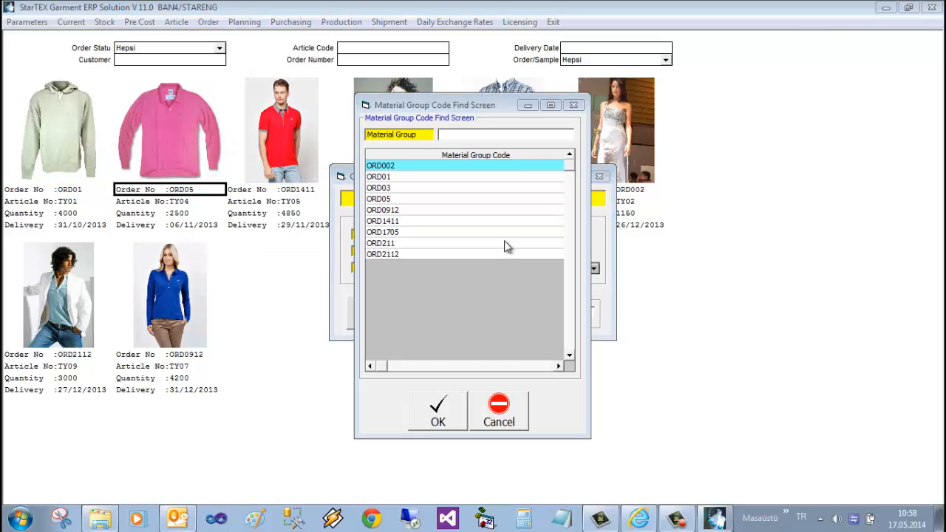
double_click(399, 176)
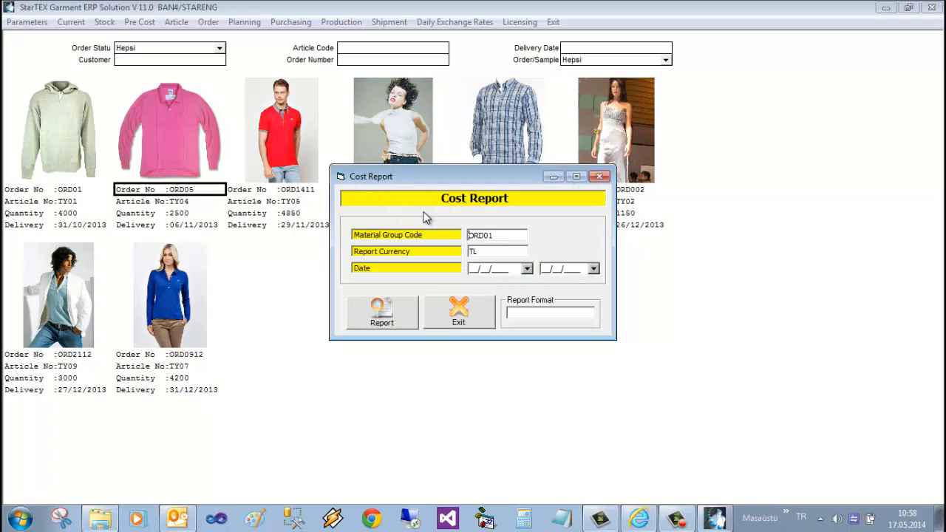
double_click(492, 253)
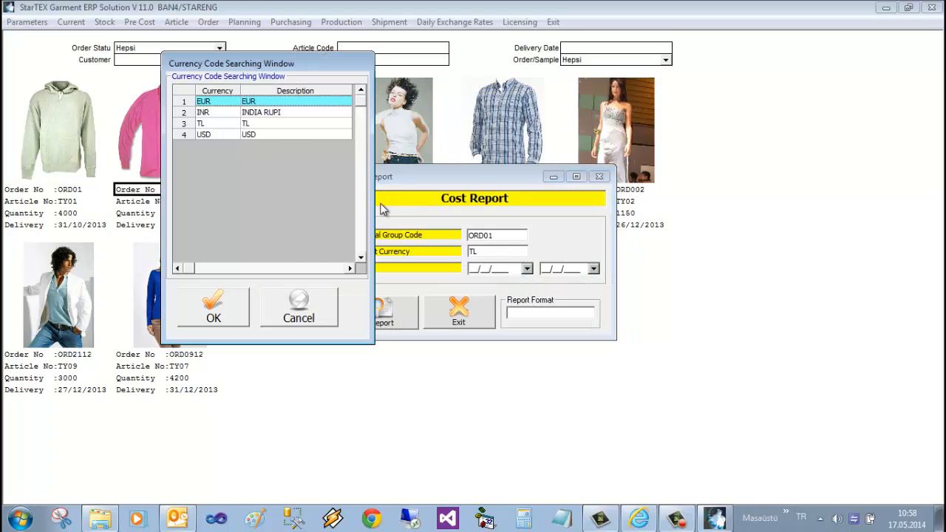
double_click(219, 100)
click(391, 314)
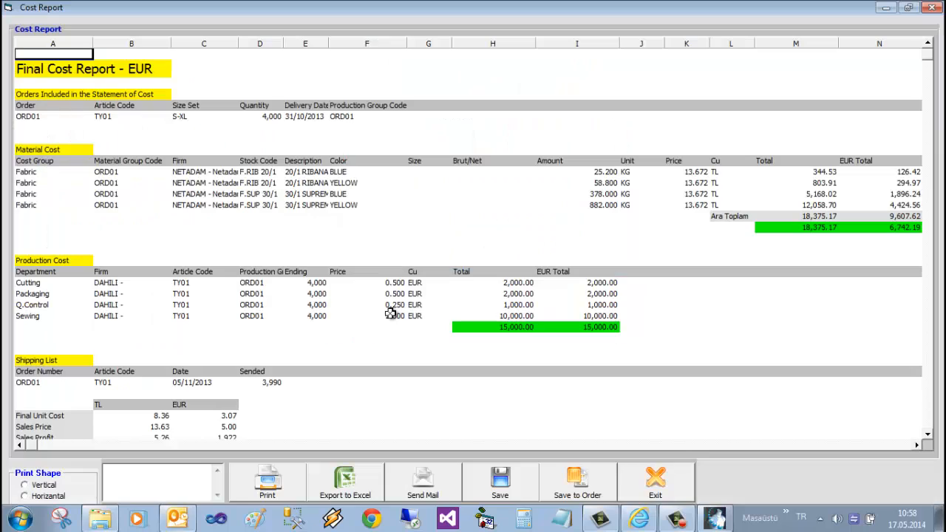
Step: Examine the material cost and production cost lines and their totals in the final cost report
click(78, 226)
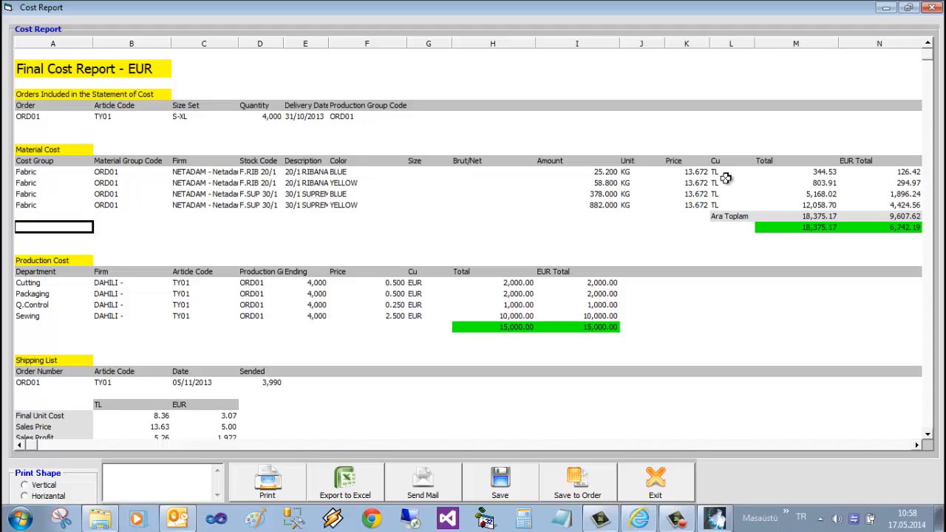
click(818, 205)
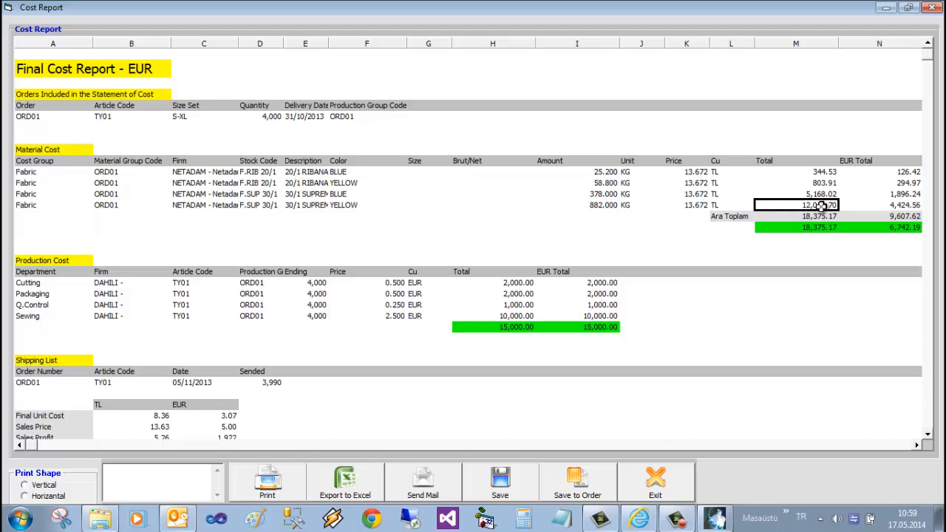
drag(818, 171, 821, 225)
click(887, 171)
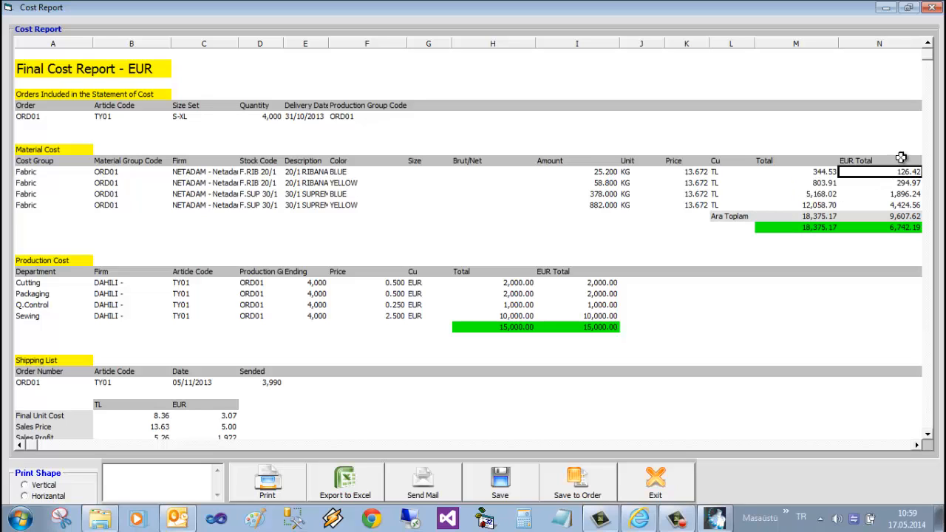
click(42, 284)
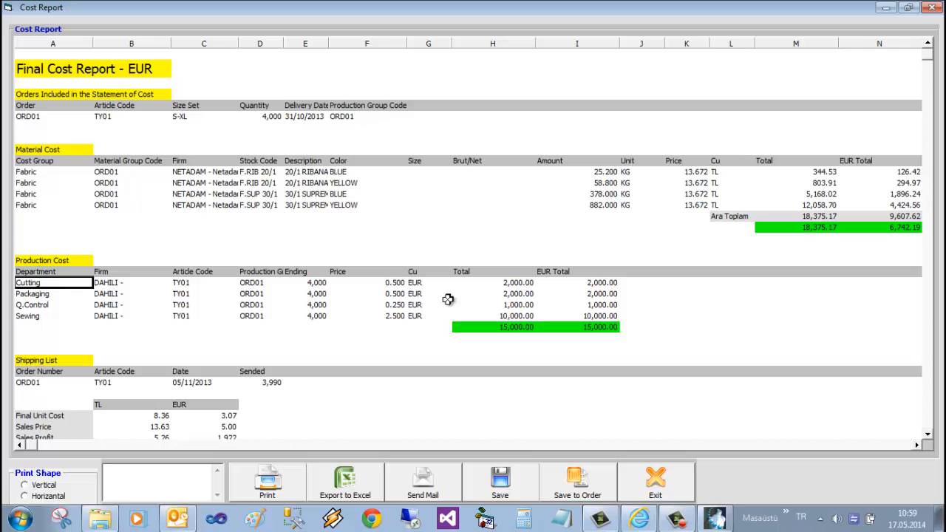
drag(526, 280, 538, 328)
click(613, 273)
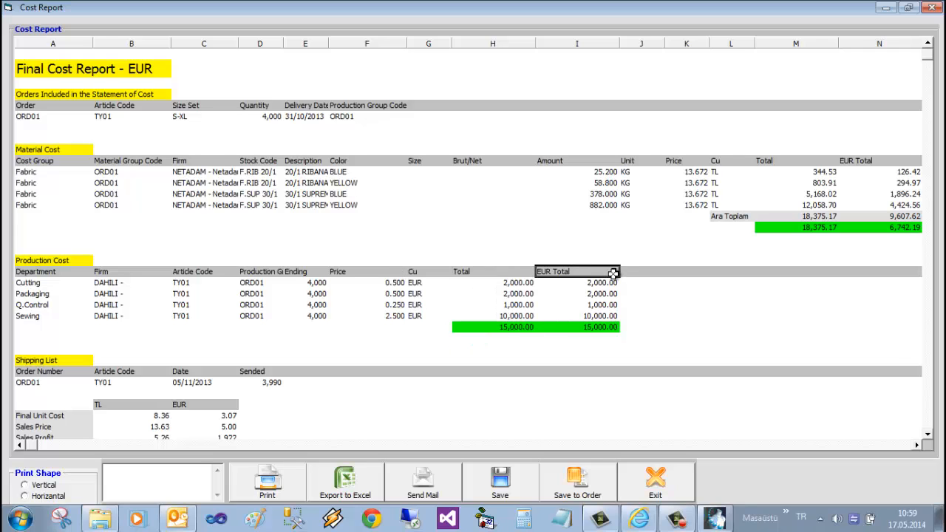
Step: Examine the report's profit/loss, profit percentage, total profit, cost and sales figures, then close the cost report and its filter window
scroll(547, 322, down, 2)
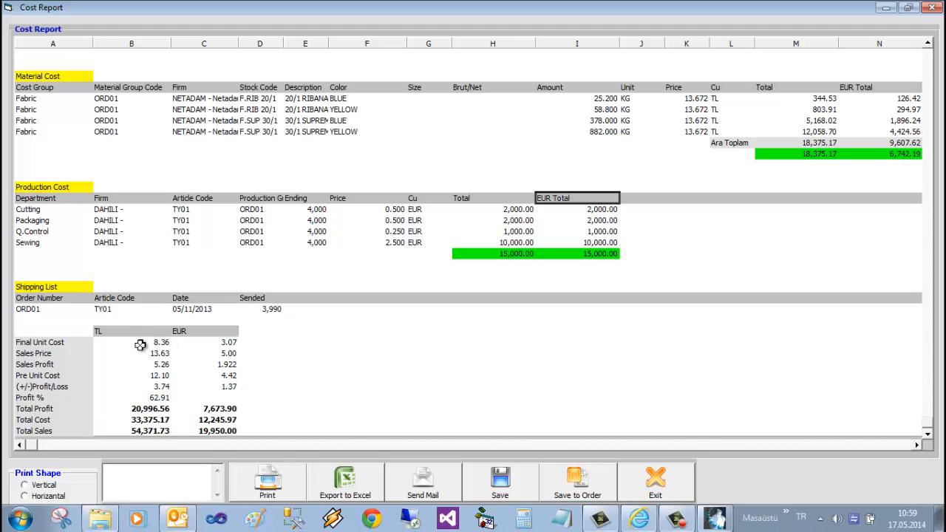
click(228, 387)
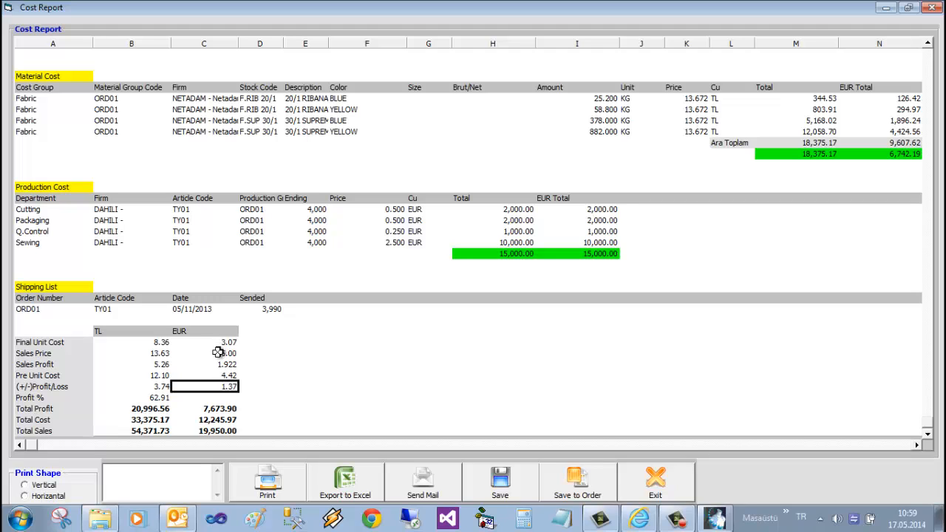
click(158, 397)
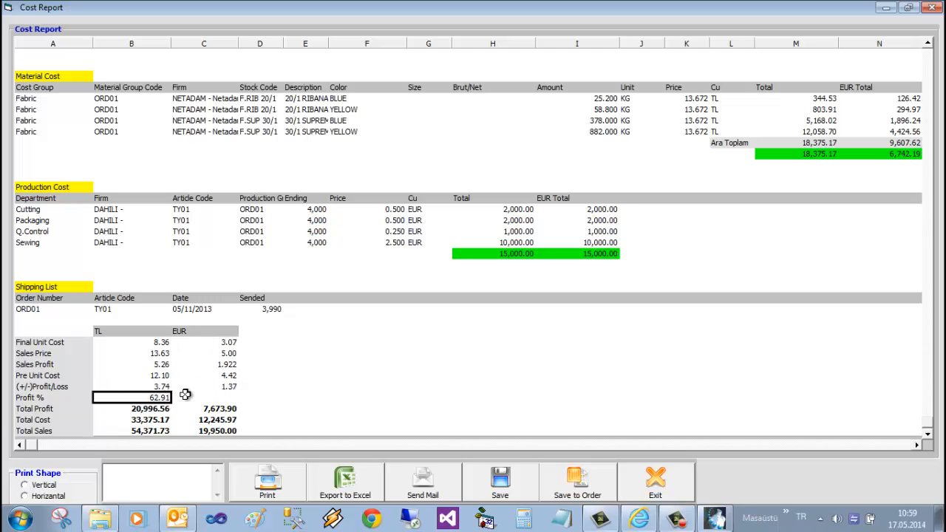
click(120, 411)
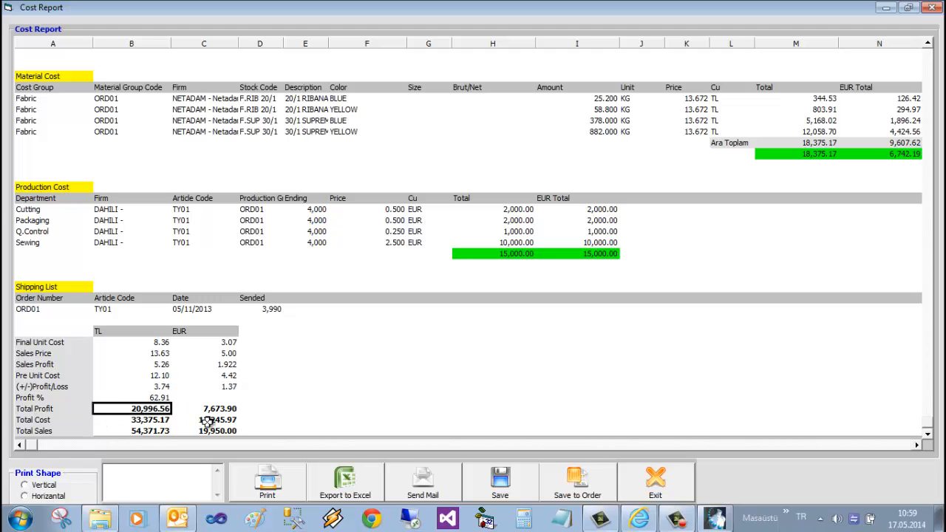
click(159, 421)
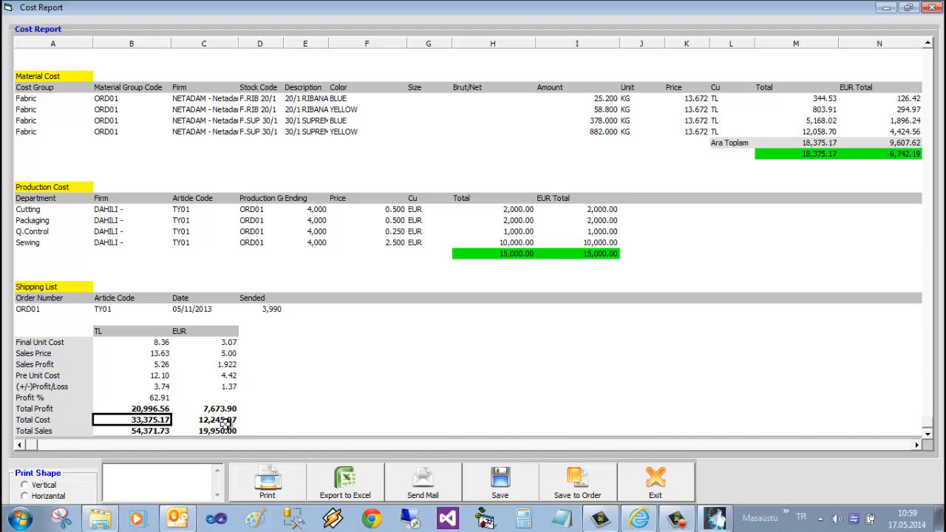
click(156, 433)
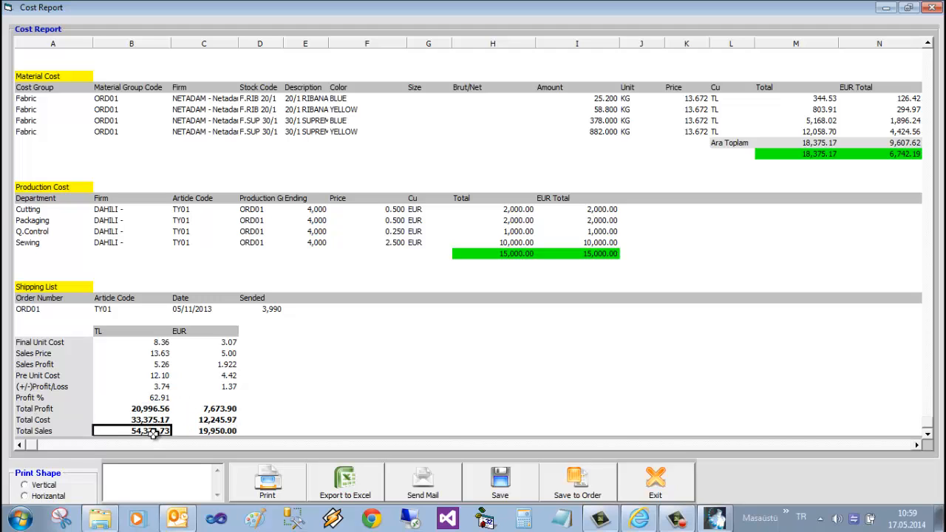
click(222, 411)
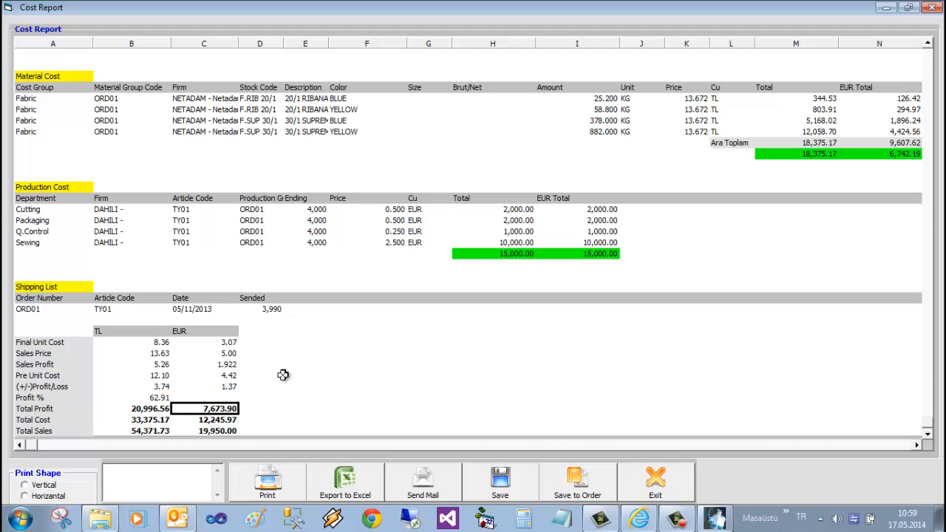
click(657, 481)
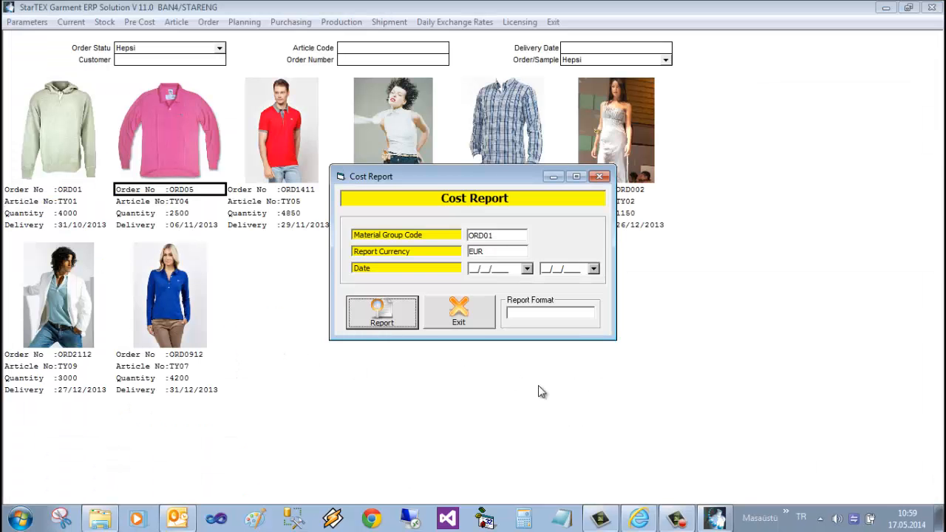
click(473, 316)
Step: Generate the Order General Report for all files with the Detail option and sort it by week in ascending order
click(208, 22)
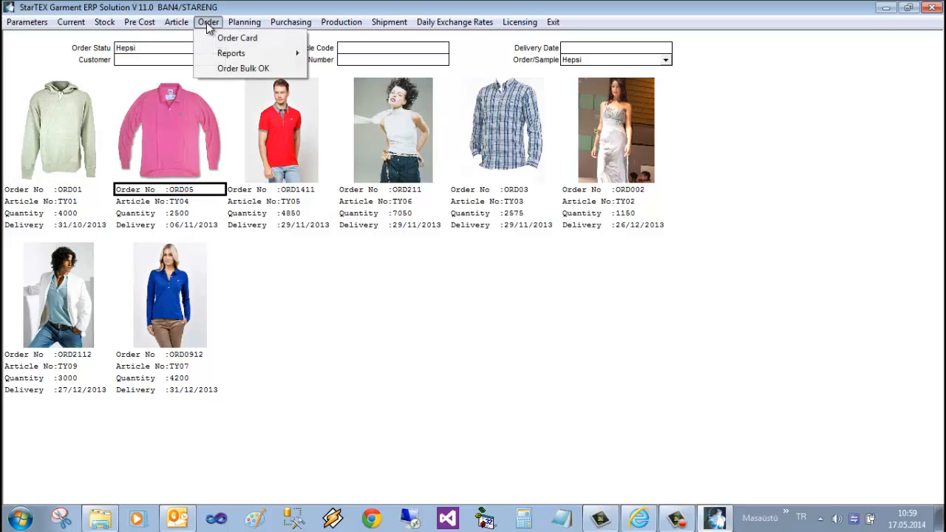
mouse_move(268, 54)
click(365, 53)
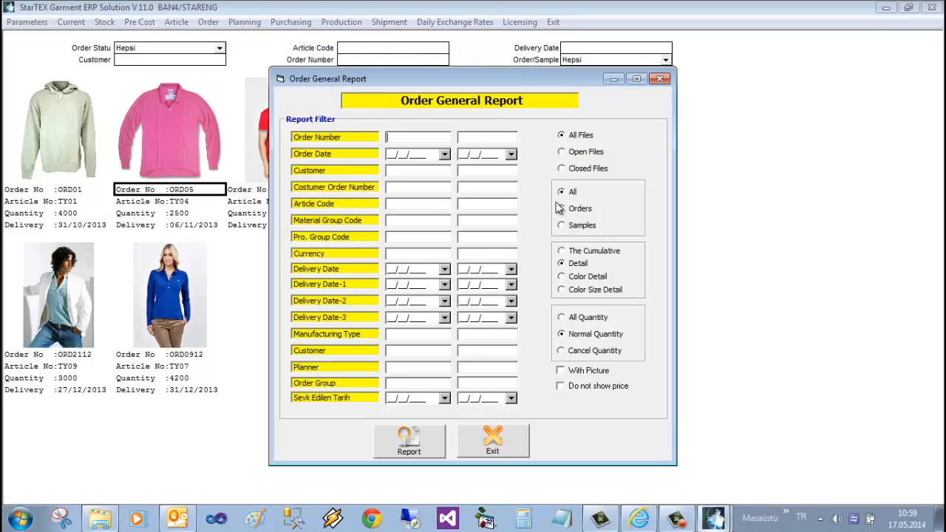
click(438, 437)
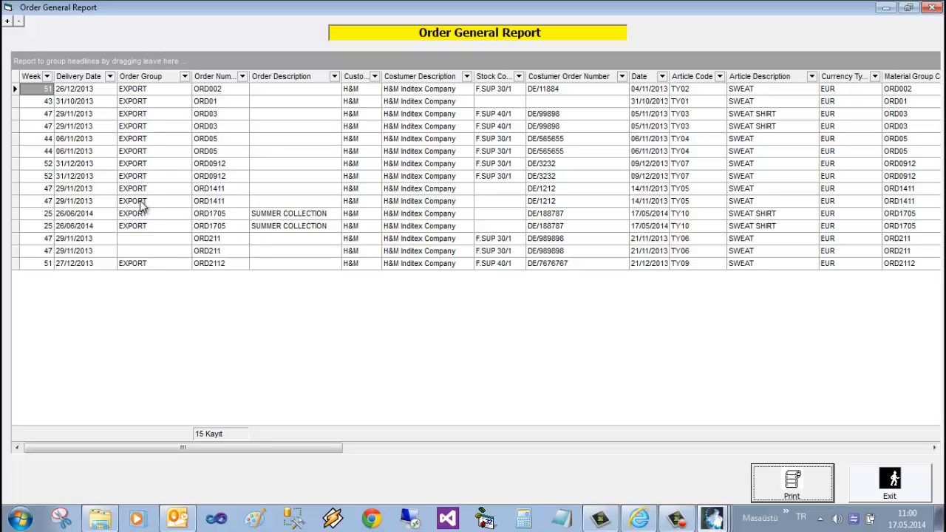
click(38, 88)
click(35, 78)
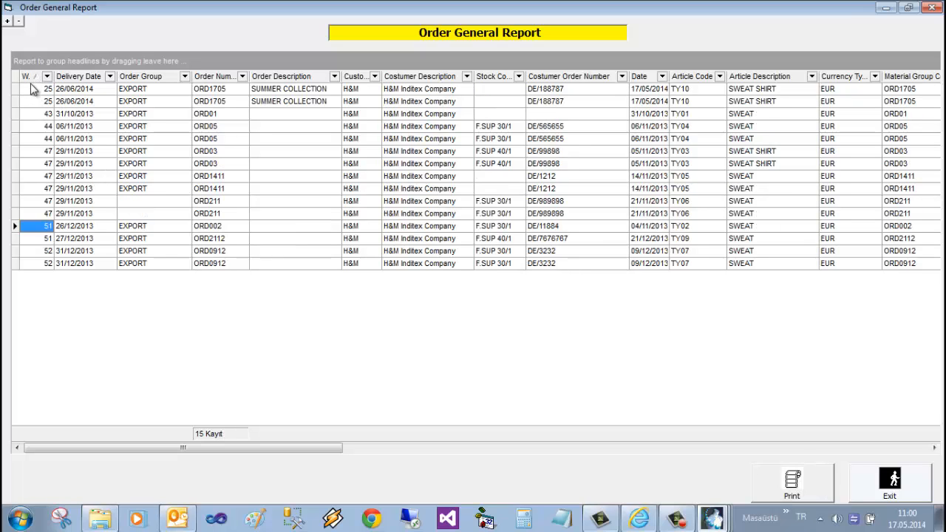
Step: Widen the Week column, group the Order General Report by Week, and expand the week 51 group
double_click(52, 77)
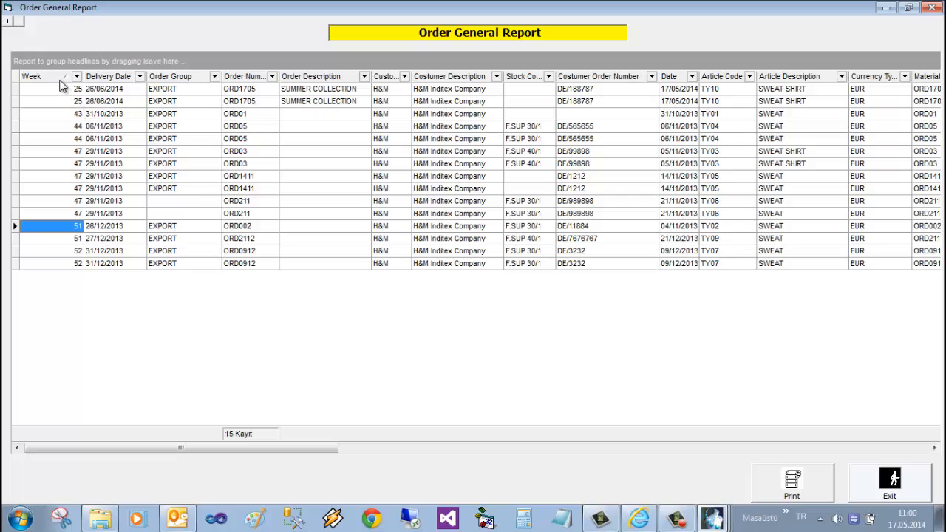
drag(58, 78, 37, 62)
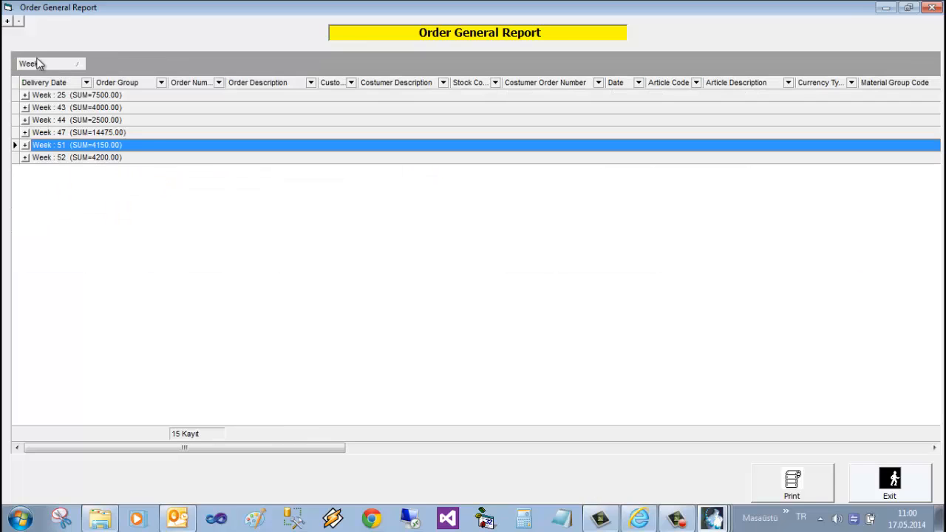
click(25, 146)
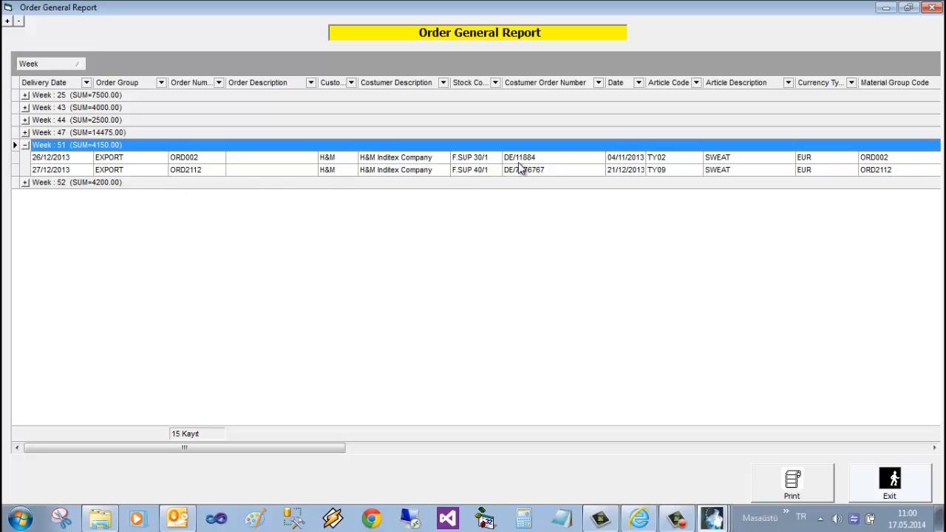
Step: View the article picture for the TY02 row in the week 51 group, then close the picture
right_click(668, 159)
click(703, 166)
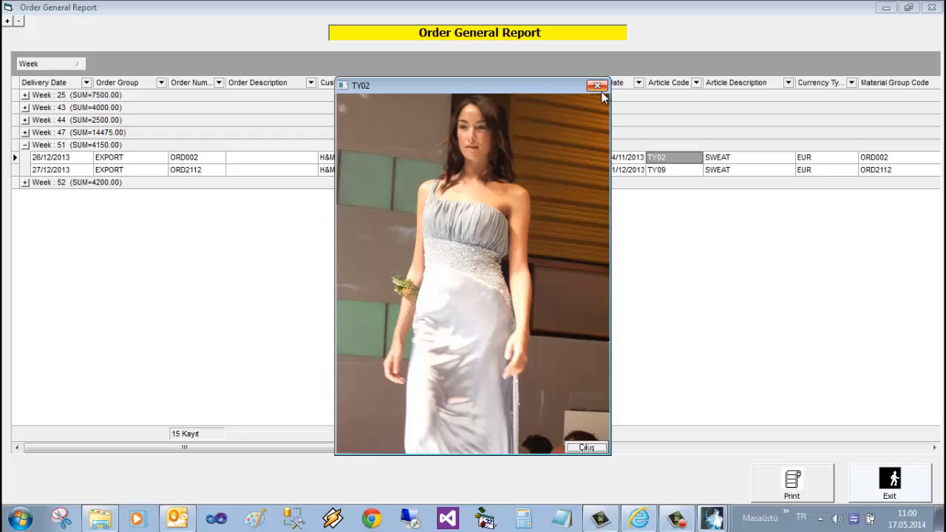
click(599, 87)
Step: From the TY02 row, open its order record and examine the full production status from cutting through shipped quantities, then return to the report
right_click(667, 161)
click(700, 182)
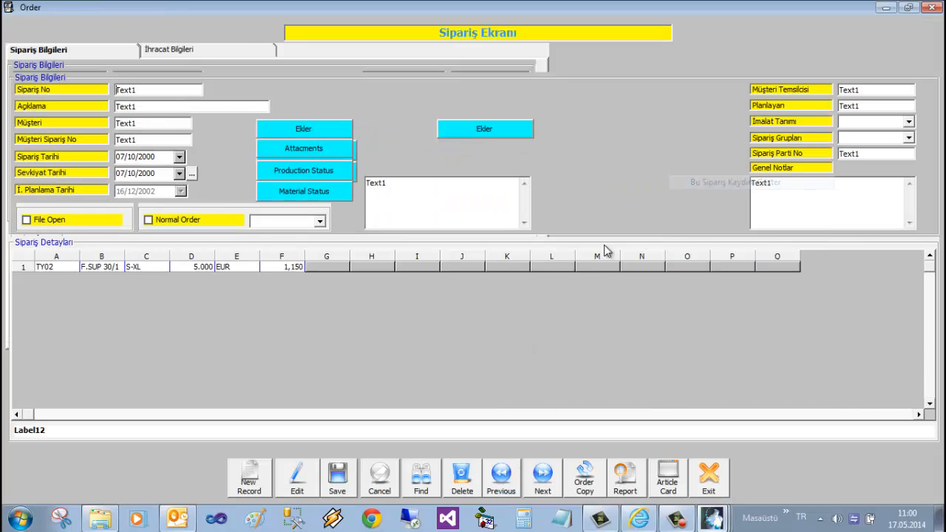
click(312, 175)
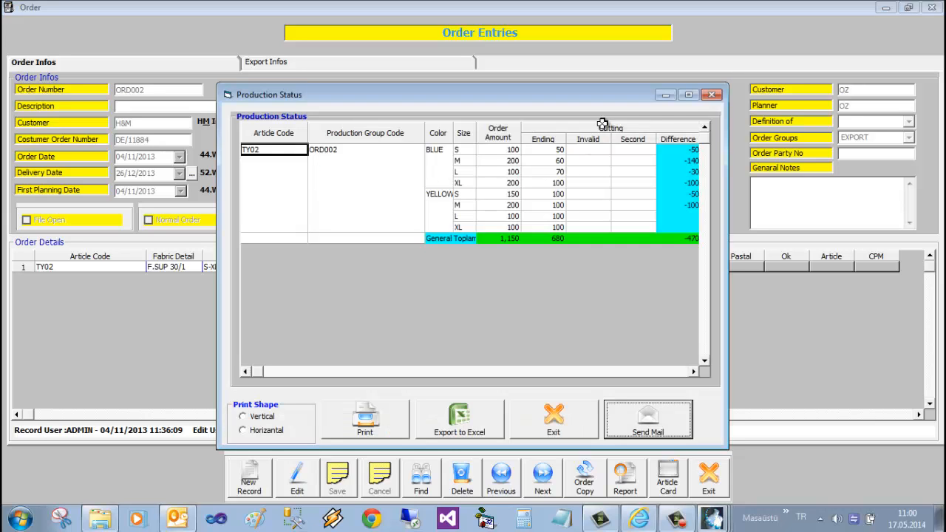
click(688, 96)
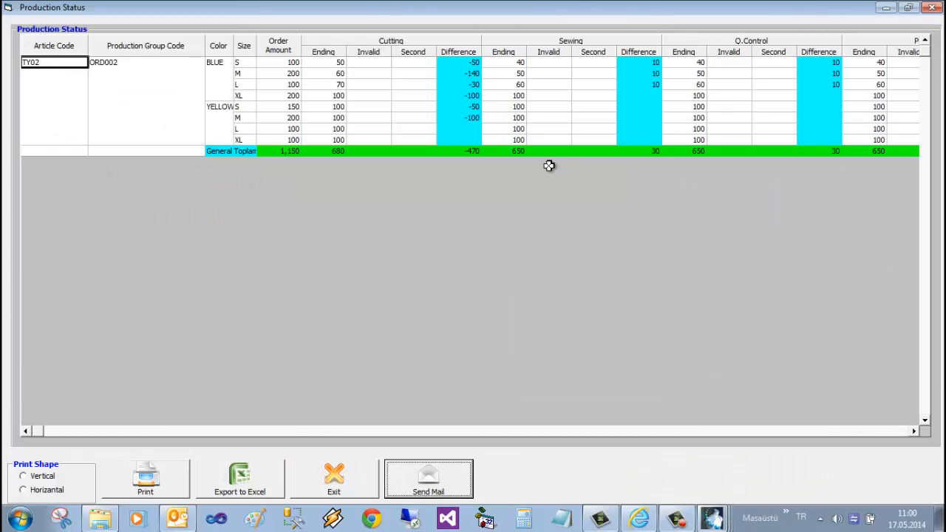
click(392, 430)
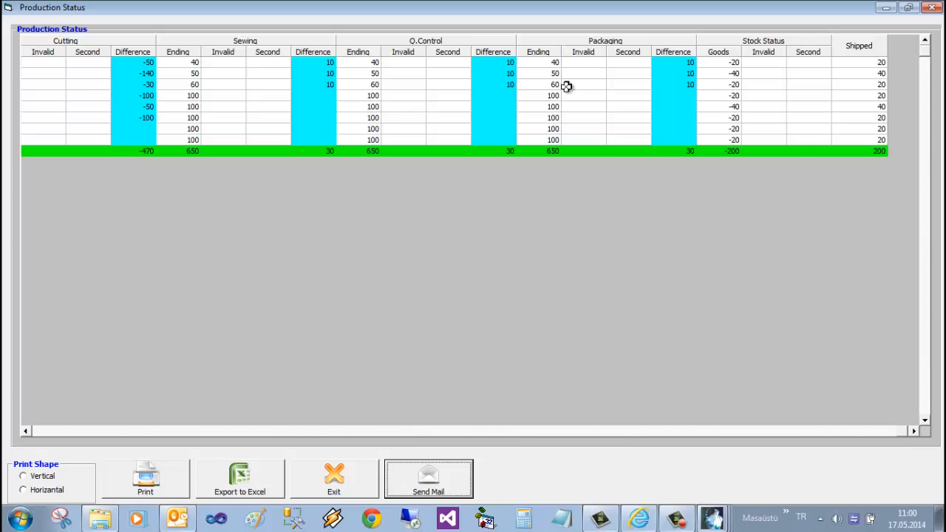
click(647, 431)
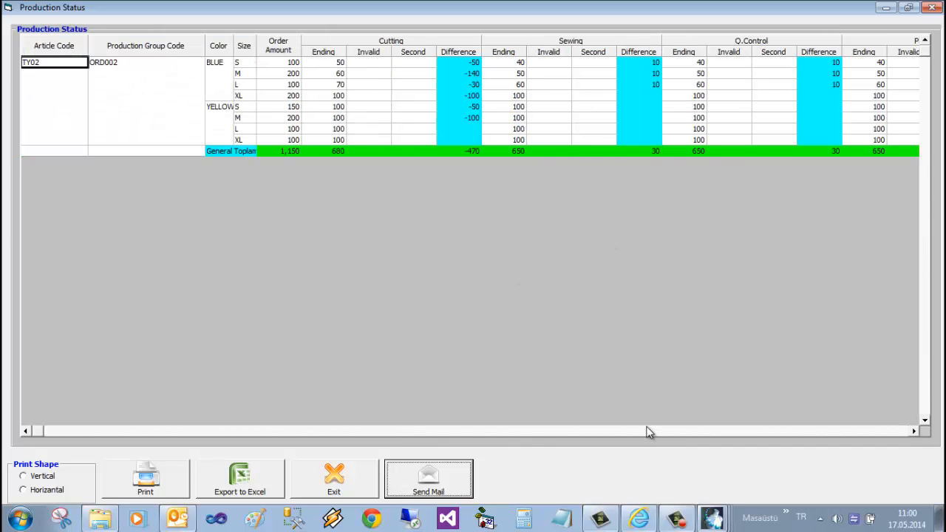
click(342, 476)
click(698, 485)
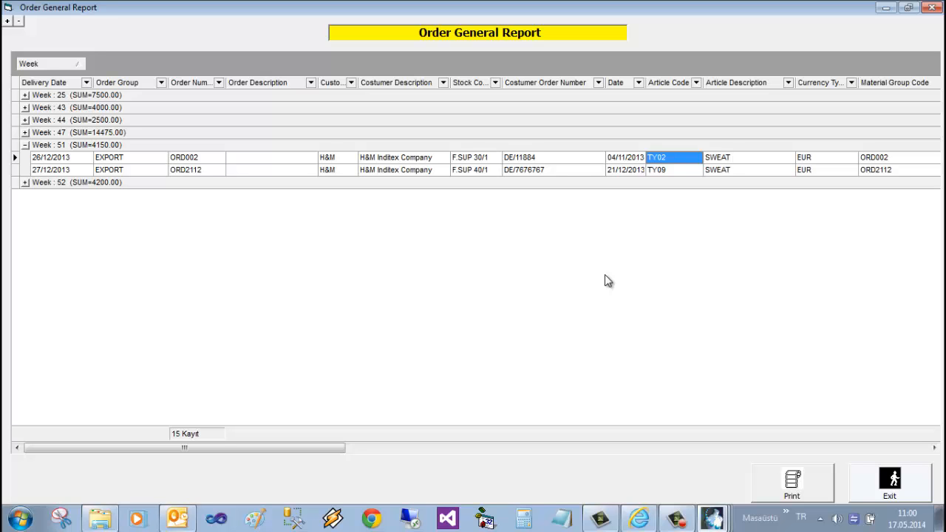
Step: From the TY09 row, open its order record and examine the material status at full size, then return to the report
right_click(660, 172)
click(709, 192)
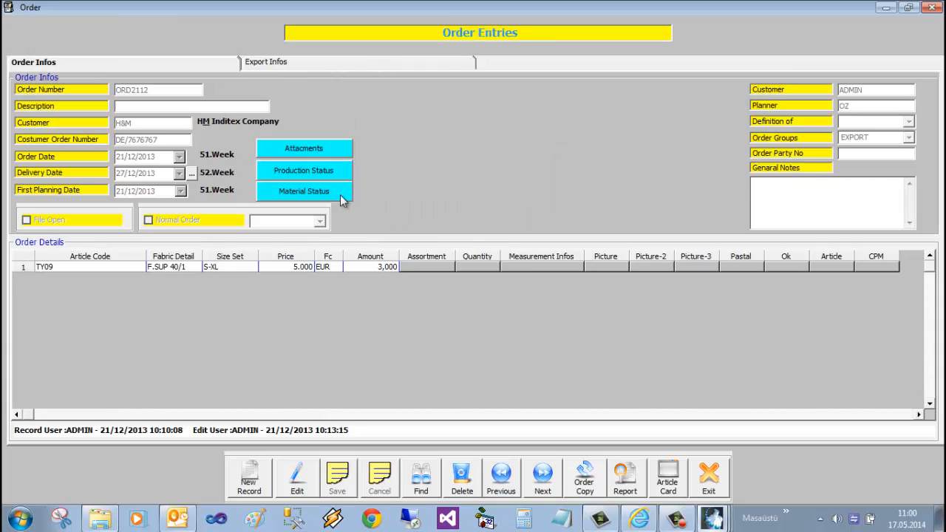
click(322, 194)
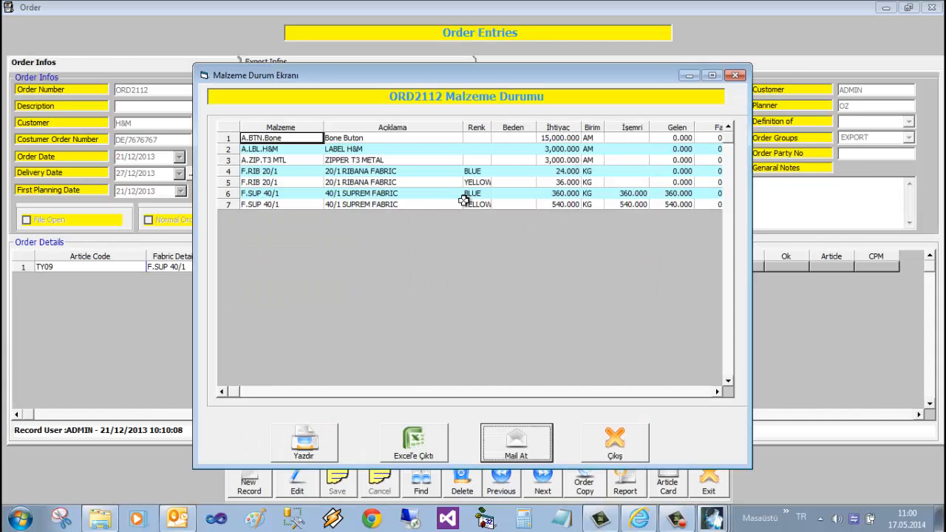
double_click(528, 77)
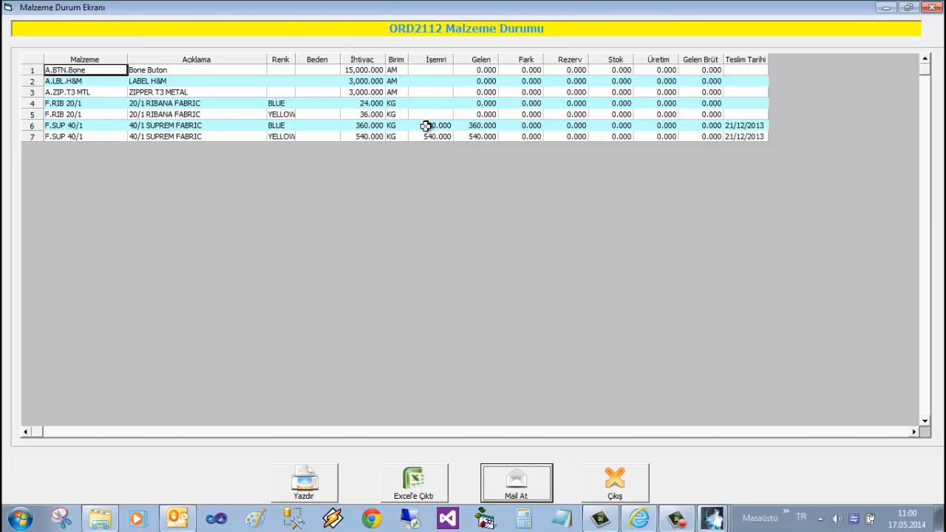
click(616, 482)
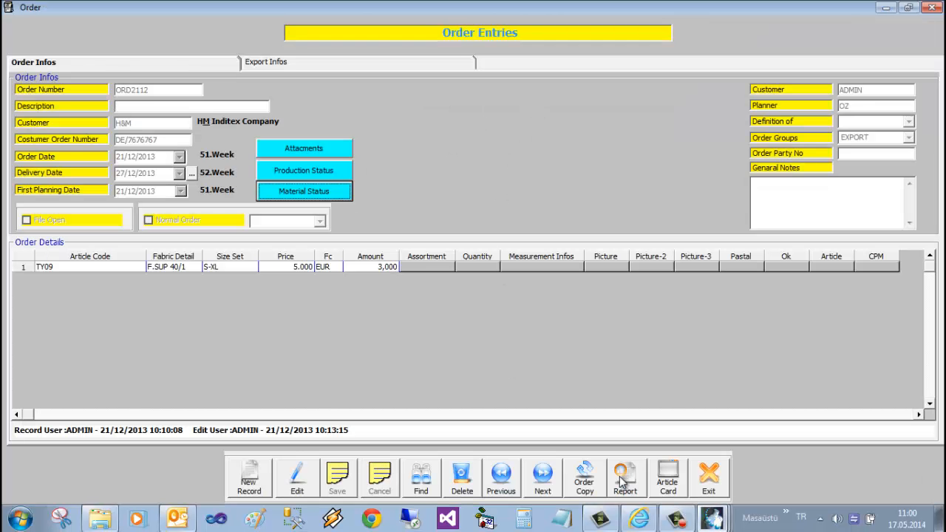
click(710, 480)
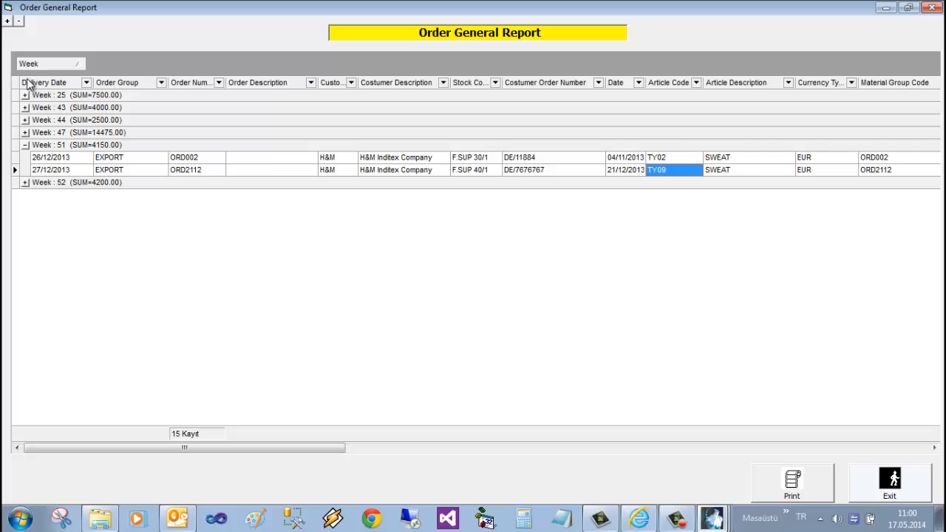
Step: Replace the Week grouping with Article Code grouping, and expand the TY04 and TY03 groups to inspect their order rows
drag(40, 69, 43, 77)
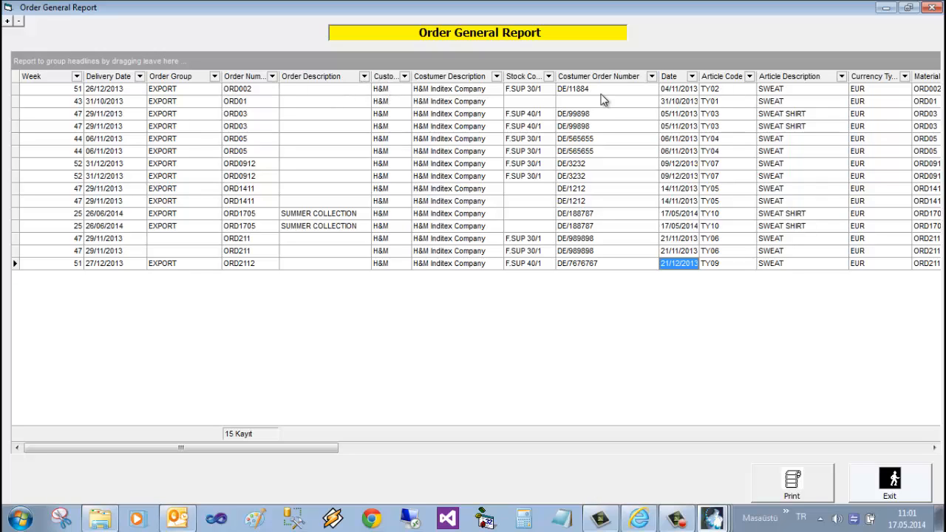
drag(719, 77, 651, 66)
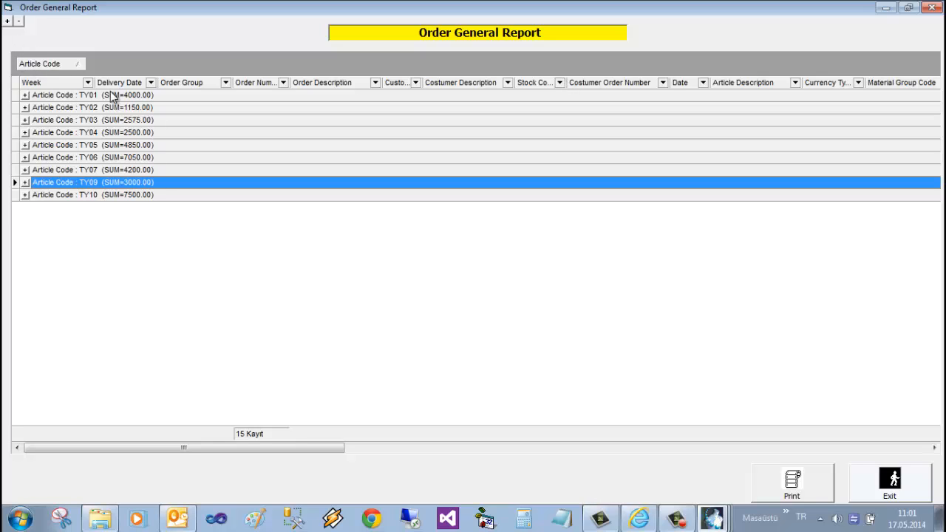
click(25, 133)
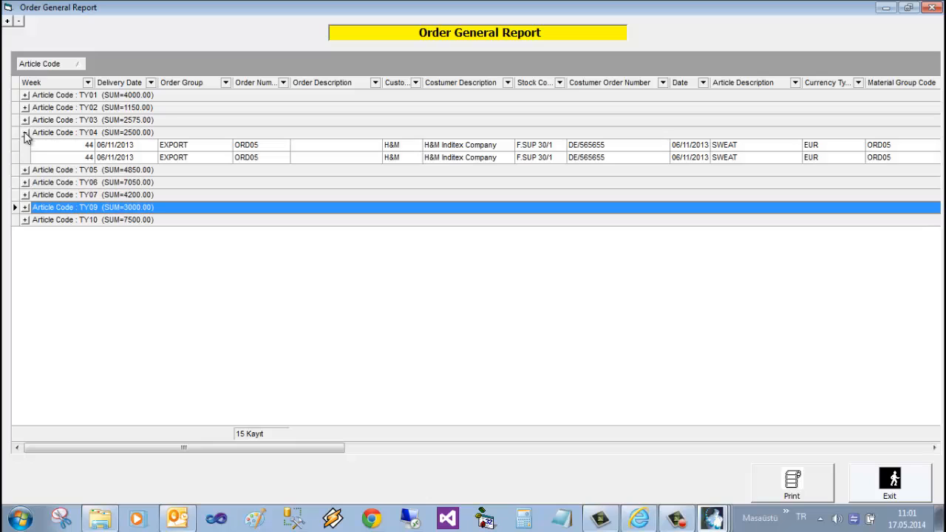
click(177, 156)
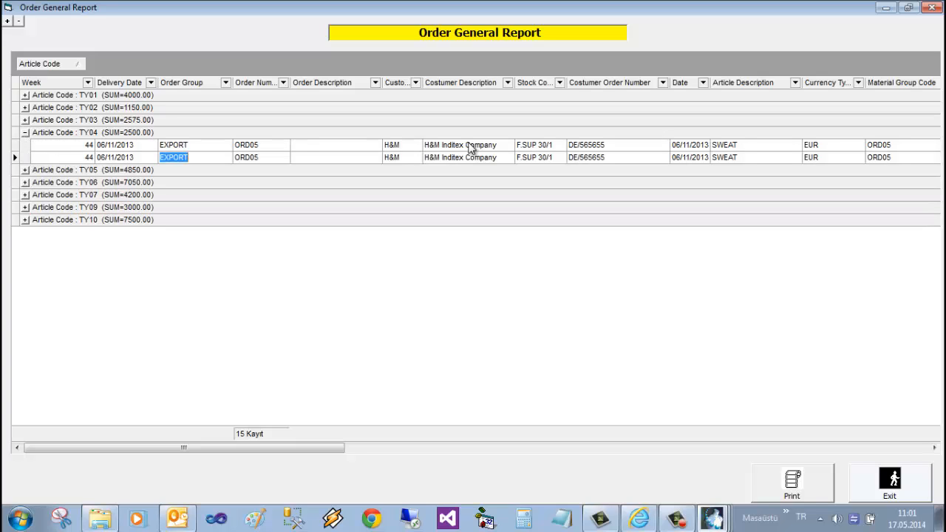
click(25, 119)
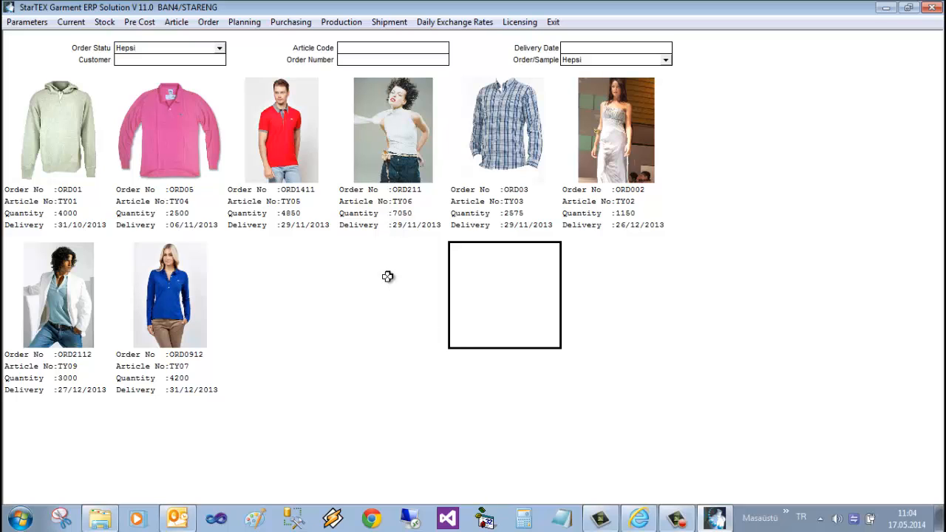
Step: Generate the General Manufacturing Report (Standing) showing the Cutting, Sewing, Q.Control and Packaging departments
click(345, 23)
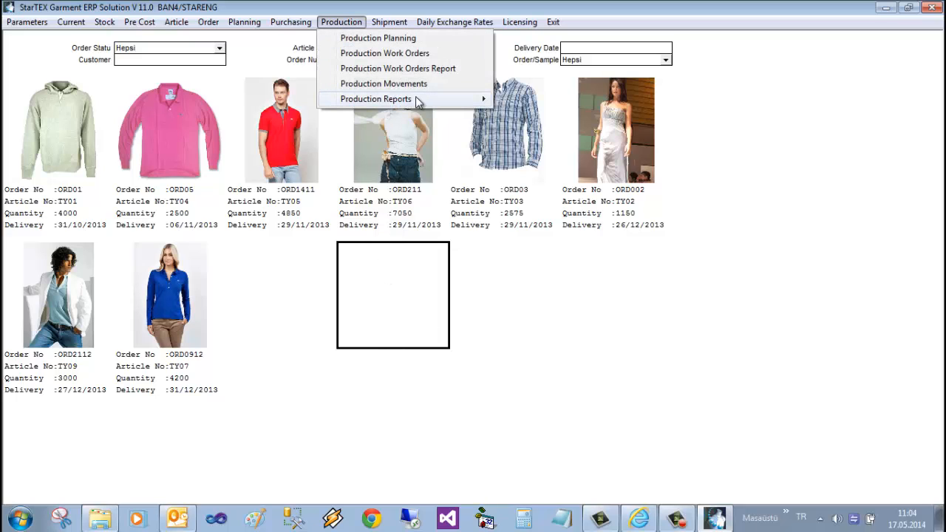
mouse_move(421, 99)
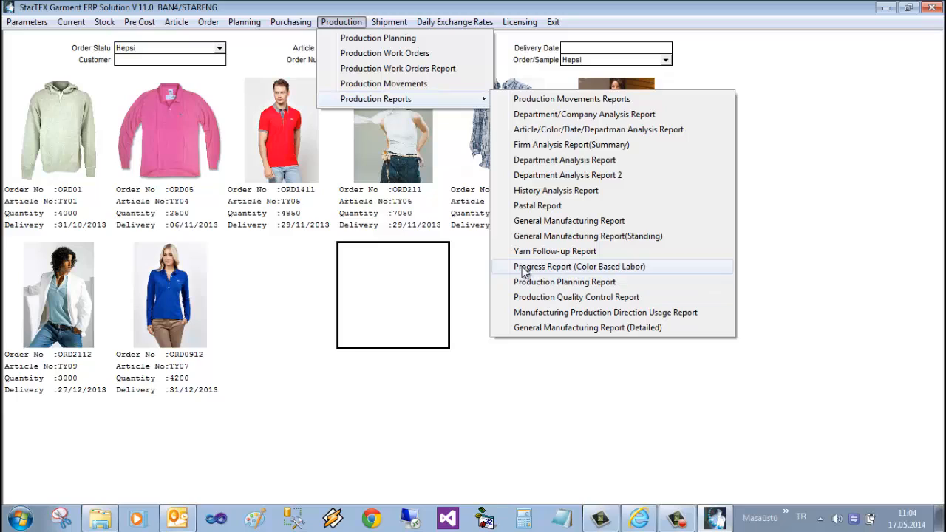
click(620, 238)
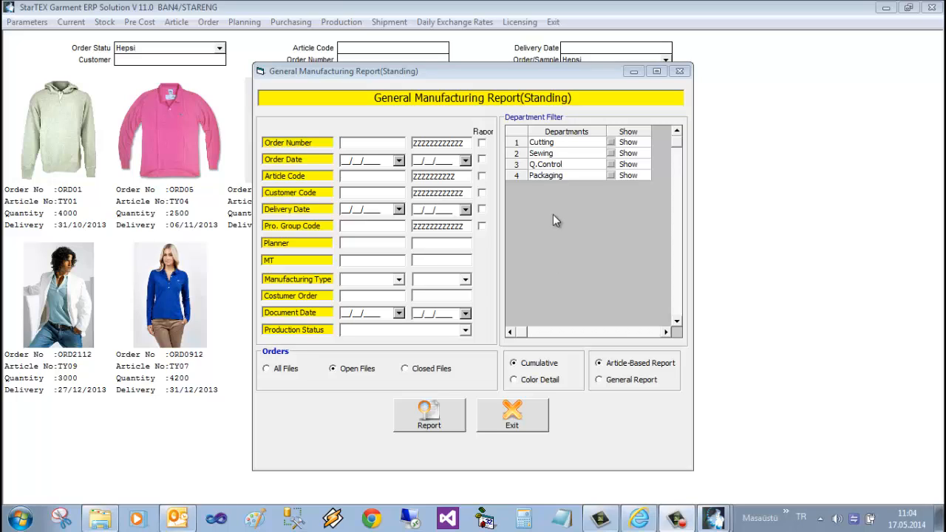
click(629, 143)
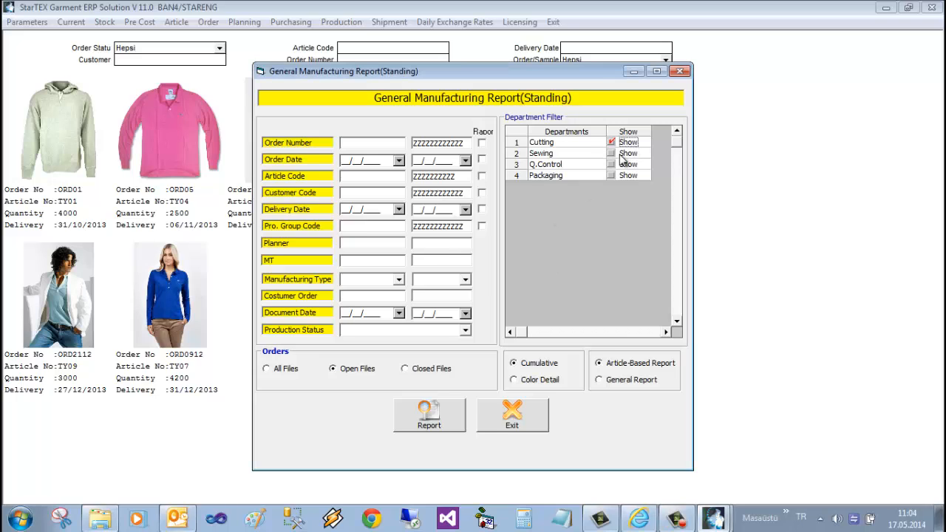
click(621, 154)
click(623, 165)
click(429, 415)
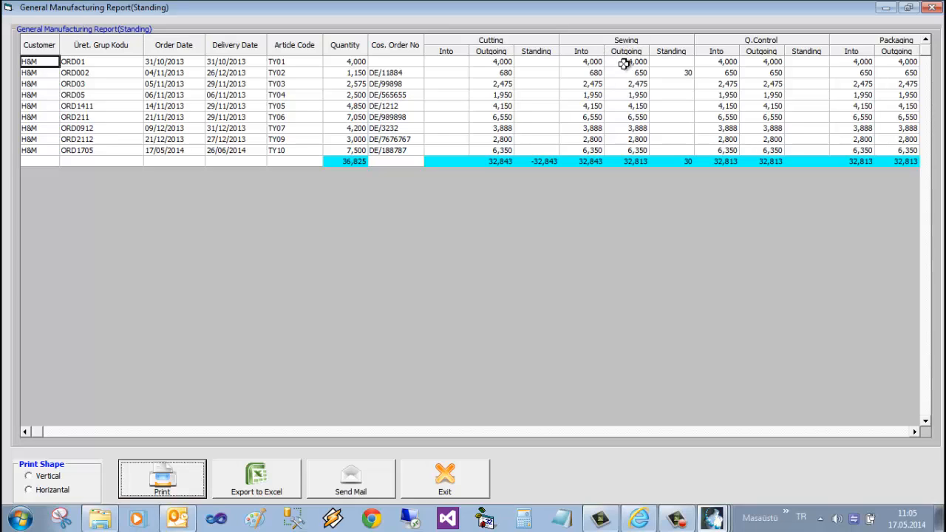
Step: Examine the Into, Outgoing and Standing quantities from sewing through packaging, then close the manufacturing report and its filter window
click(585, 62)
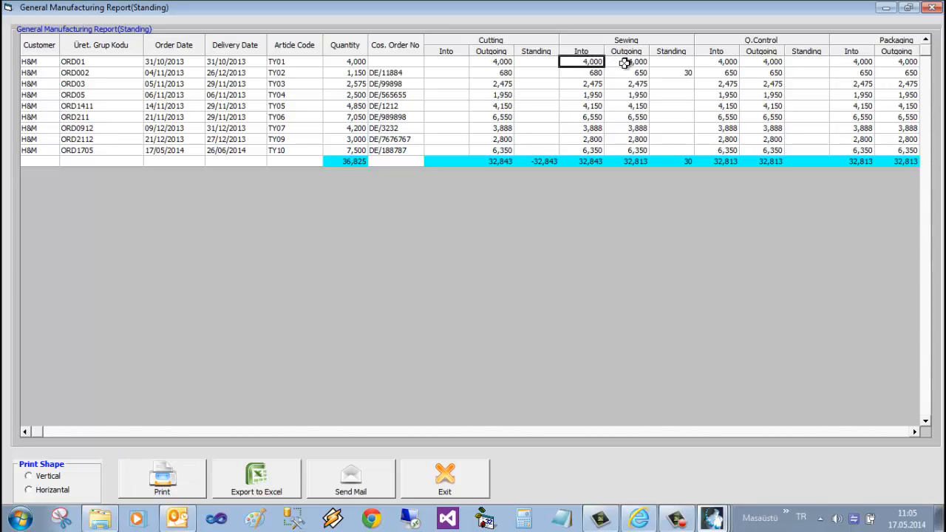
click(625, 62)
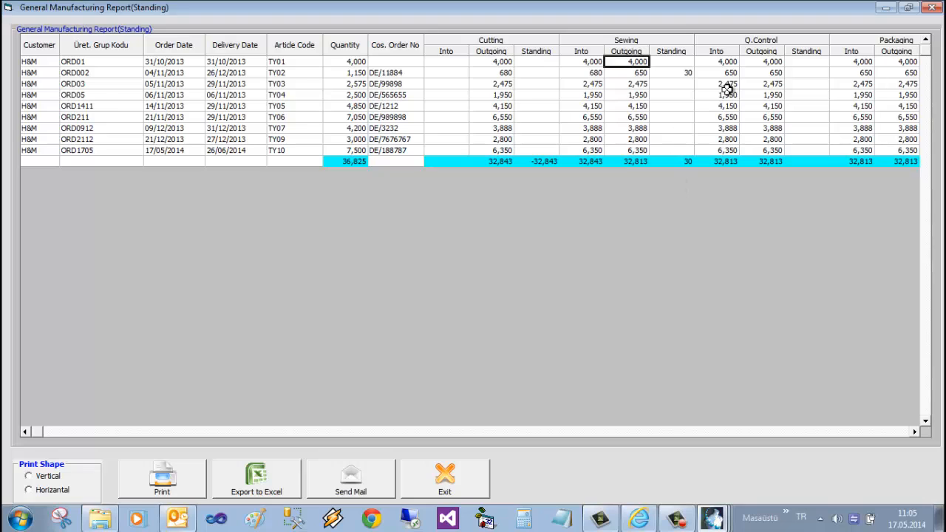
click(915, 435)
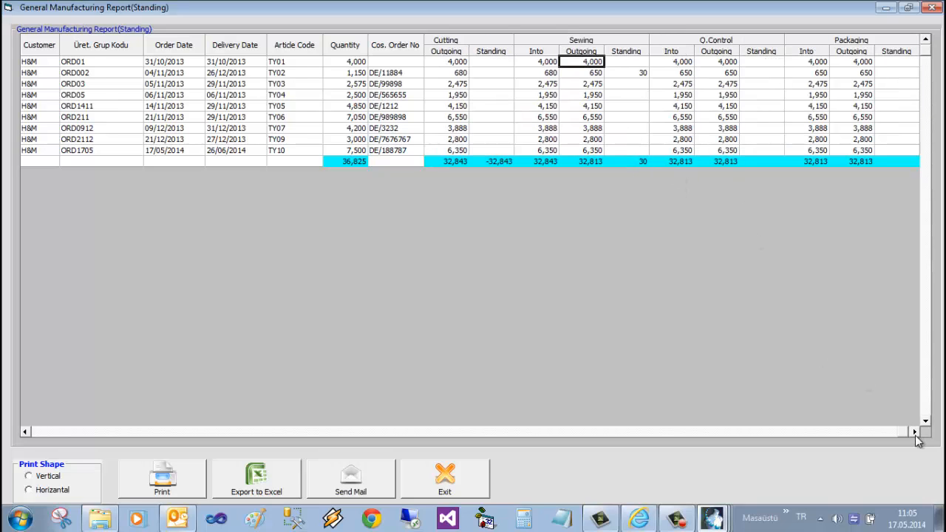
click(805, 61)
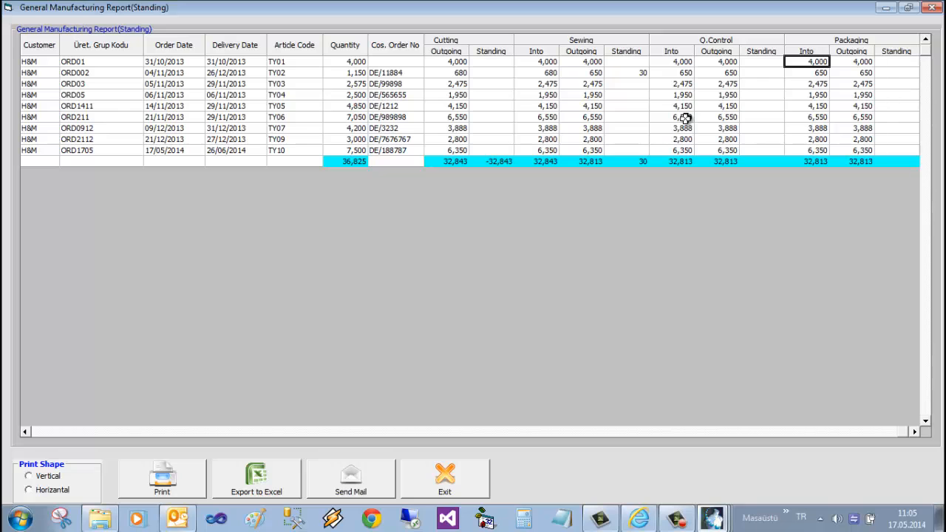
click(438, 481)
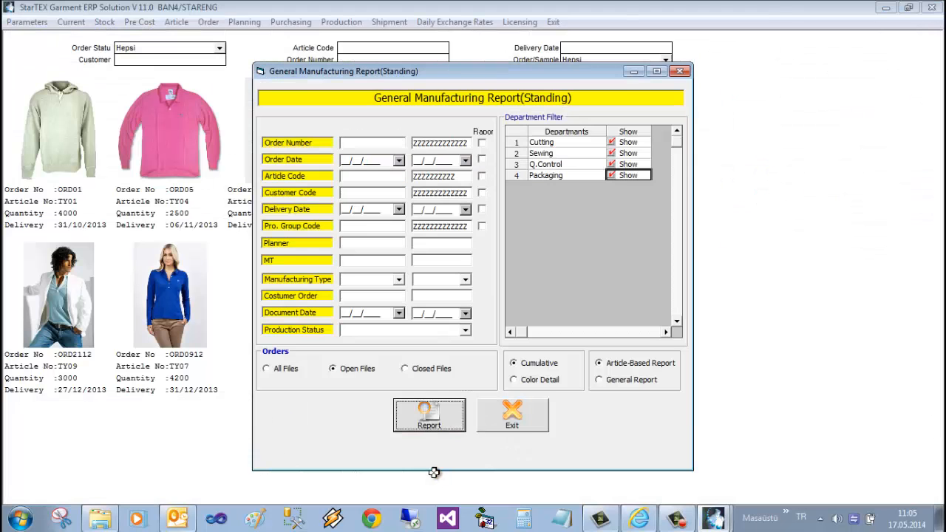
click(501, 414)
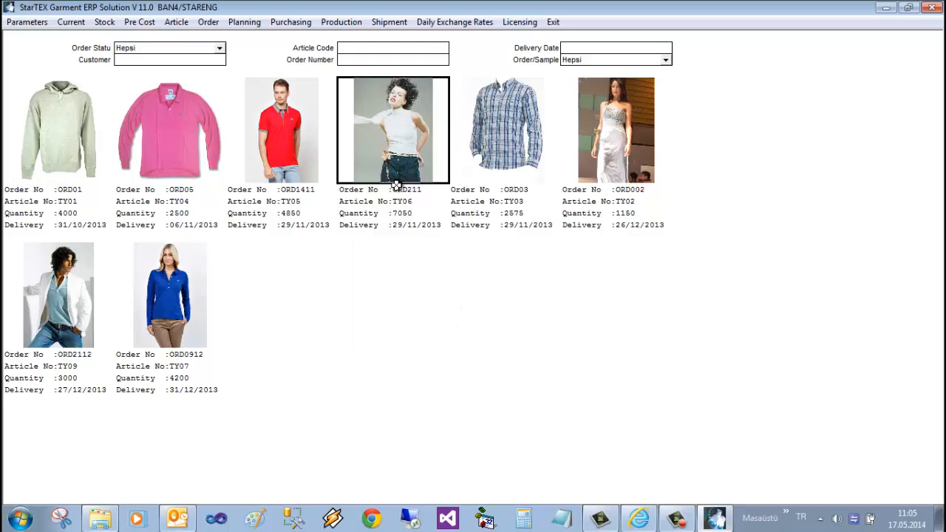